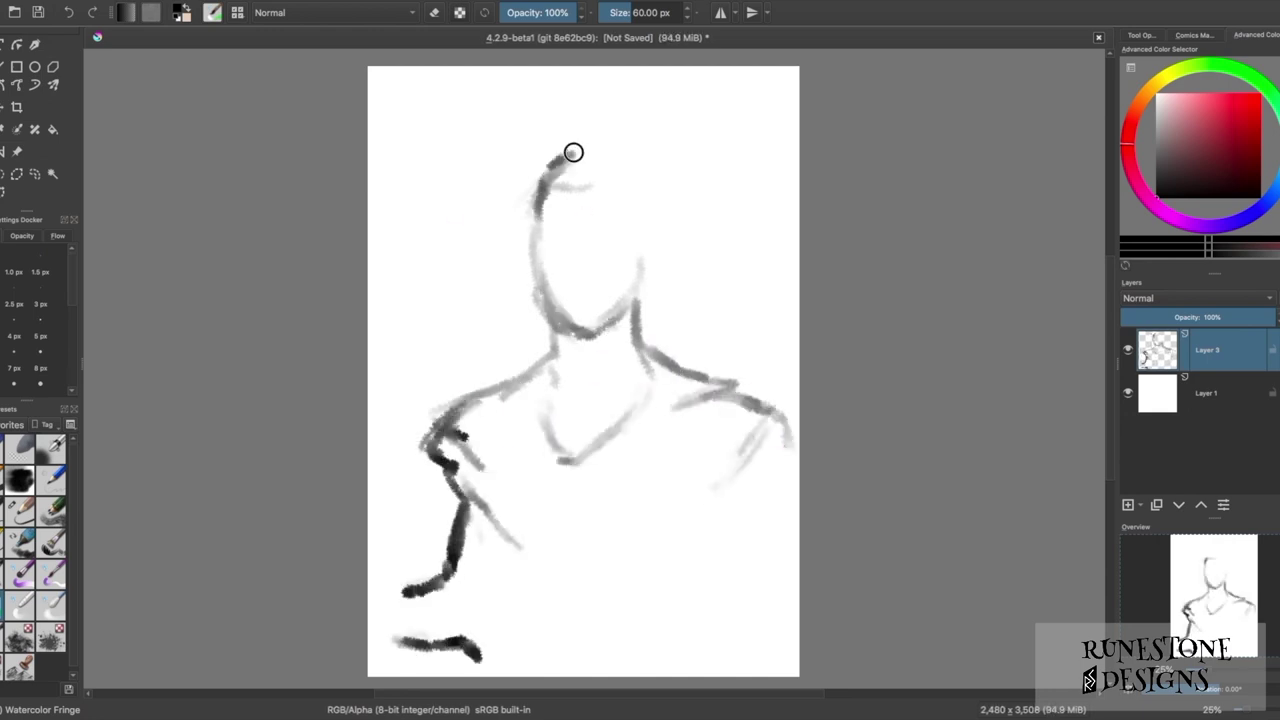
# - Outline the head, jaw and neck, and sketch the right shoulder and chest
pyautogui.moveTo(573, 152); pyautogui.dragTo(537, 272)
pyautogui.moveTo(633, 277); pyautogui.dragTo(528, 180)
pyautogui.moveTo(530, 230); pyautogui.dragTo(638, 289)
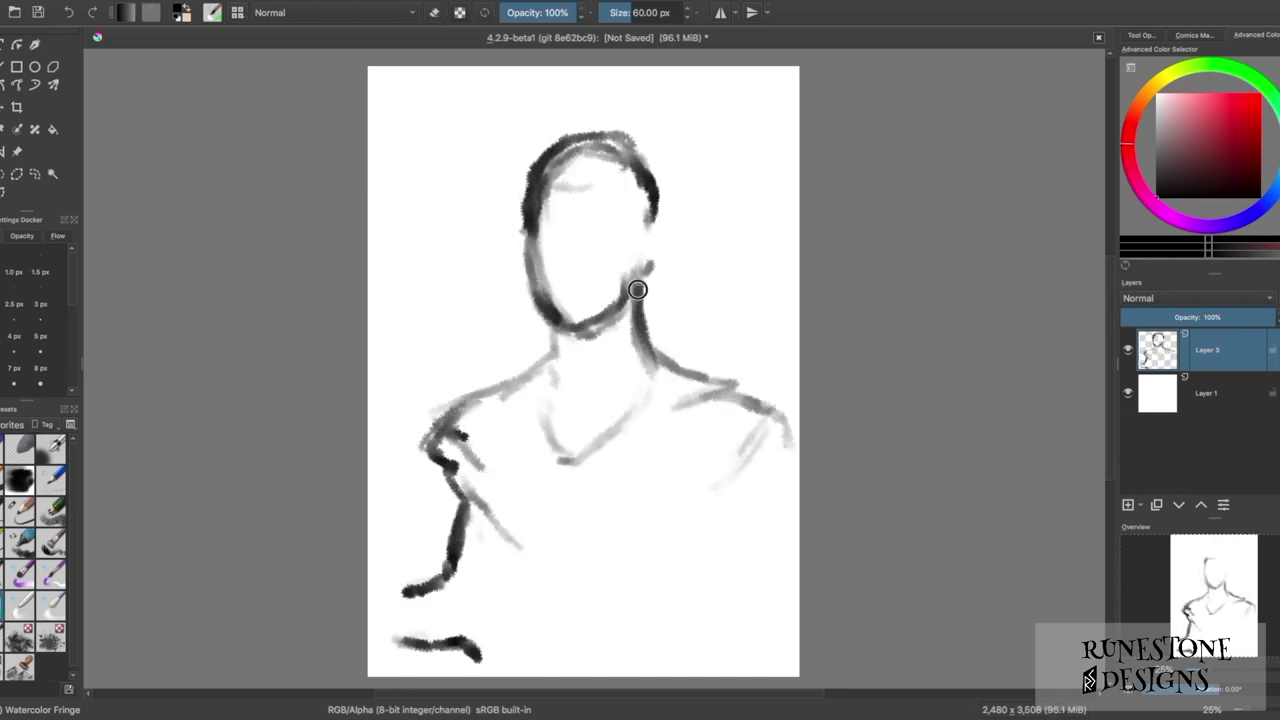
pyautogui.moveTo(656, 345)
pyautogui.mouseDown()
pyautogui.moveTo(785, 430)
pyautogui.moveTo(545, 575)
pyautogui.mouseUp()
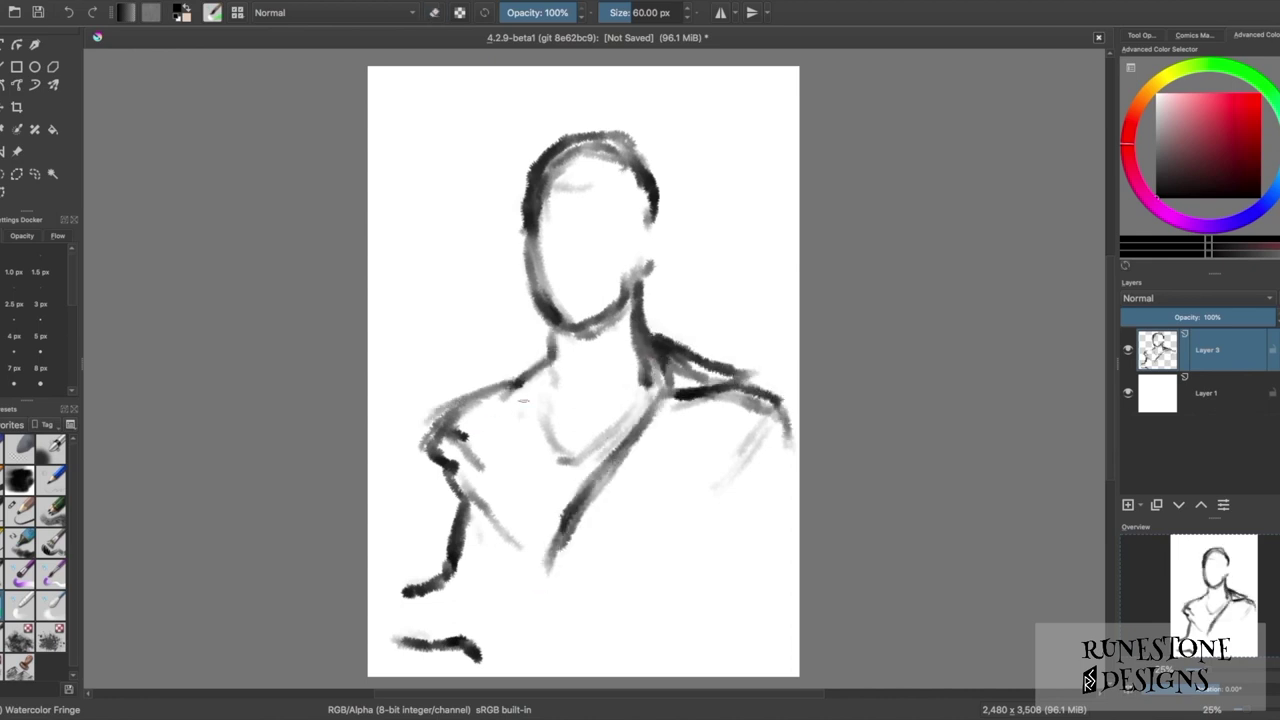
pyautogui.moveTo(575, 410); pyautogui.dragTo(505, 530)
# - Erase to lighten the head's left edge, then thicken the hair arc
pyautogui.press('e')
pyautogui.moveTo(545, 170); pyautogui.dragTo(535, 310)
pyautogui.press('e')
pyautogui.moveTo(518, 225); pyautogui.dragTo(655, 226)
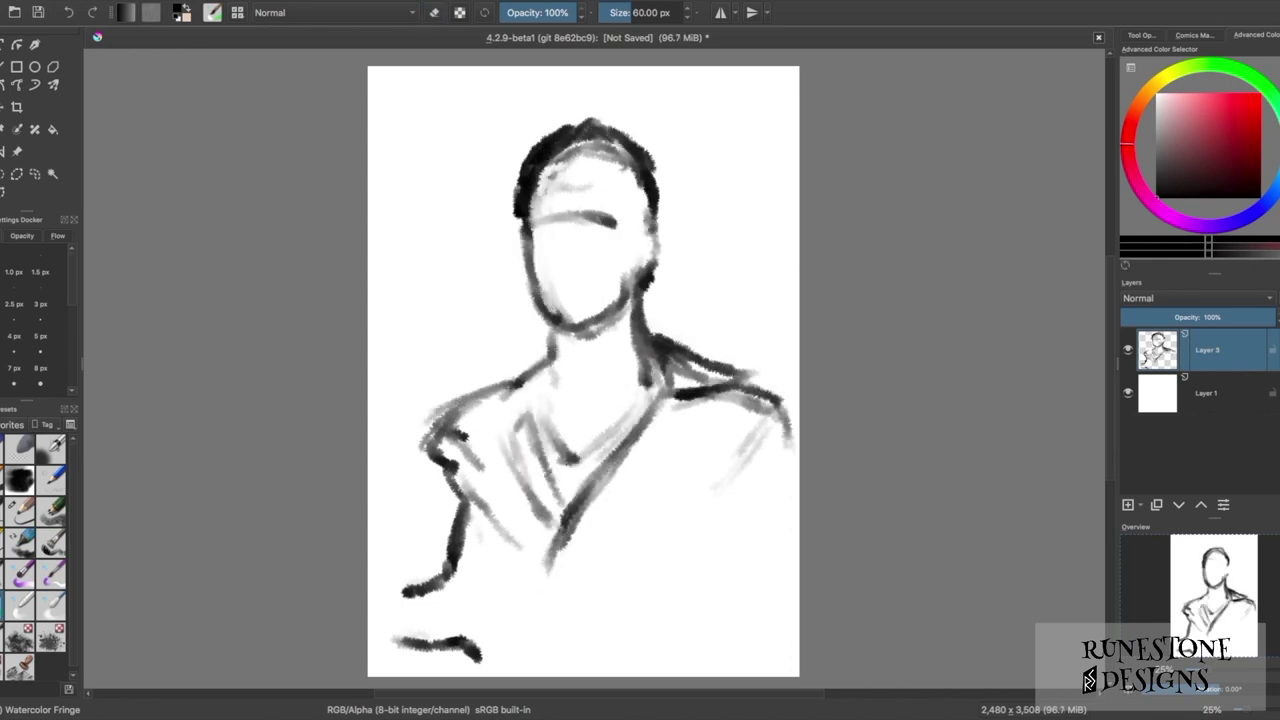
# - Block in dark jacket masses over the neck, shoulders, arm and chest
pyautogui.moveTo(557, 400)
pyautogui.mouseDown()
pyautogui.moveTo(520, 450)
pyautogui.moveTo(640, 420)
pyautogui.moveTo(450, 490)
pyautogui.mouseUp()
pyautogui.moveTo(500, 400)
pyautogui.mouseDown()
pyautogui.moveTo(418, 608)
pyautogui.moveTo(540, 460)
pyautogui.mouseUp()
pyautogui.moveTo(570, 550); pyautogui.dragTo(765, 475)
pyautogui.moveTo(580, 600); pyautogui.dragTo(720, 500)
pyautogui.moveTo(570, 660); pyautogui.dragTo(680, 590)
pyautogui.moveTo(700, 490); pyautogui.dragTo(730, 565)
# - Nudge the painting layer up and to the left
pyautogui.press('t')
pyautogui.moveTo(400, 263); pyautogui.dragTo(388, 241)
pyautogui.press('b')
pyautogui.moveTo(670, 380); pyautogui.dragTo(745, 505)
# - Darken the lower right jacket, save as mad max.kra, and paint dark eyebrows
pyautogui.moveTo(760, 455); pyautogui.dragTo(735, 620)
pyautogui.moveTo(785, 480); pyautogui.dragTo(740, 600)
pyautogui.hotkey('ctrl', 's')
pyautogui.moveTo(510, 194); pyautogui.dragTo(615, 192)
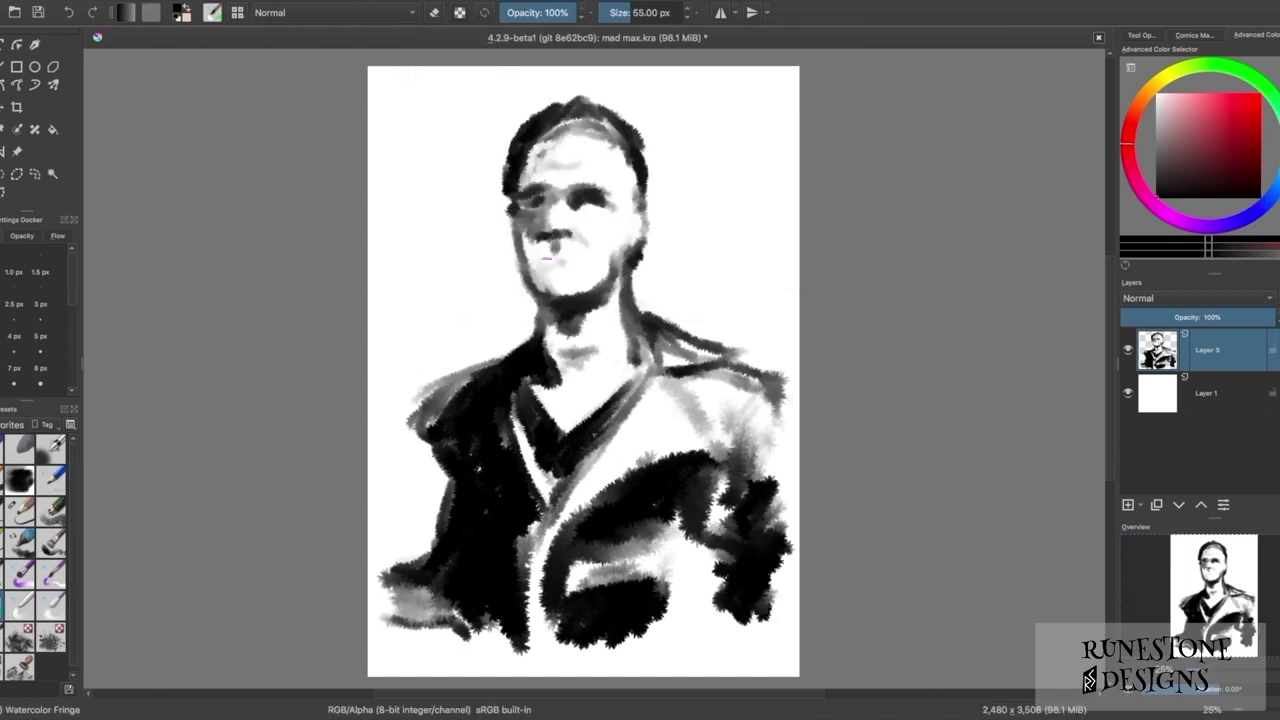
# - Paint light grey on the forehead and shape the chin and mouth
pyautogui.moveTo(515, 165); pyautogui.dragTo(567, 134)
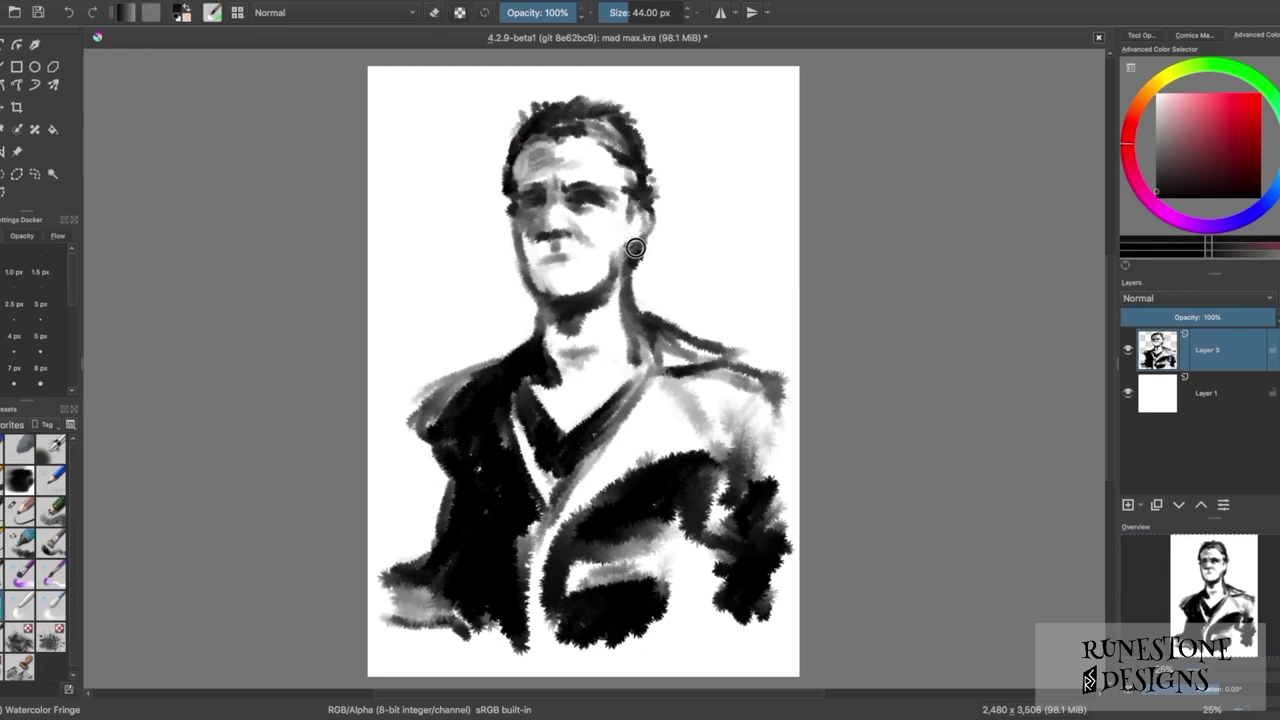
pyautogui.press(']')
pyautogui.keyDown('ctrl'); pyautogui.click(543, 277); pyautogui.keyUp('ctrl')
pyautogui.moveTo(535, 245); pyautogui.dragTo(600, 343)
# - Repaint the neck in a lighter grey sampled from the painting
pyautogui.keyDown('ctrl'); pyautogui.click(580, 140); pyautogui.keyUp('ctrl')
pyautogui.keyDown('ctrl'); pyautogui.click(512, 180); pyautogui.keyUp('ctrl')
pyautogui.press('[')
pyautogui.press('[')
pyautogui.keyDown('ctrl'); pyautogui.click(544, 221); pyautogui.keyUp('ctrl')
pyautogui.keyDown('ctrl'); pyautogui.click(658, 340); pyautogui.keyUp('ctrl')
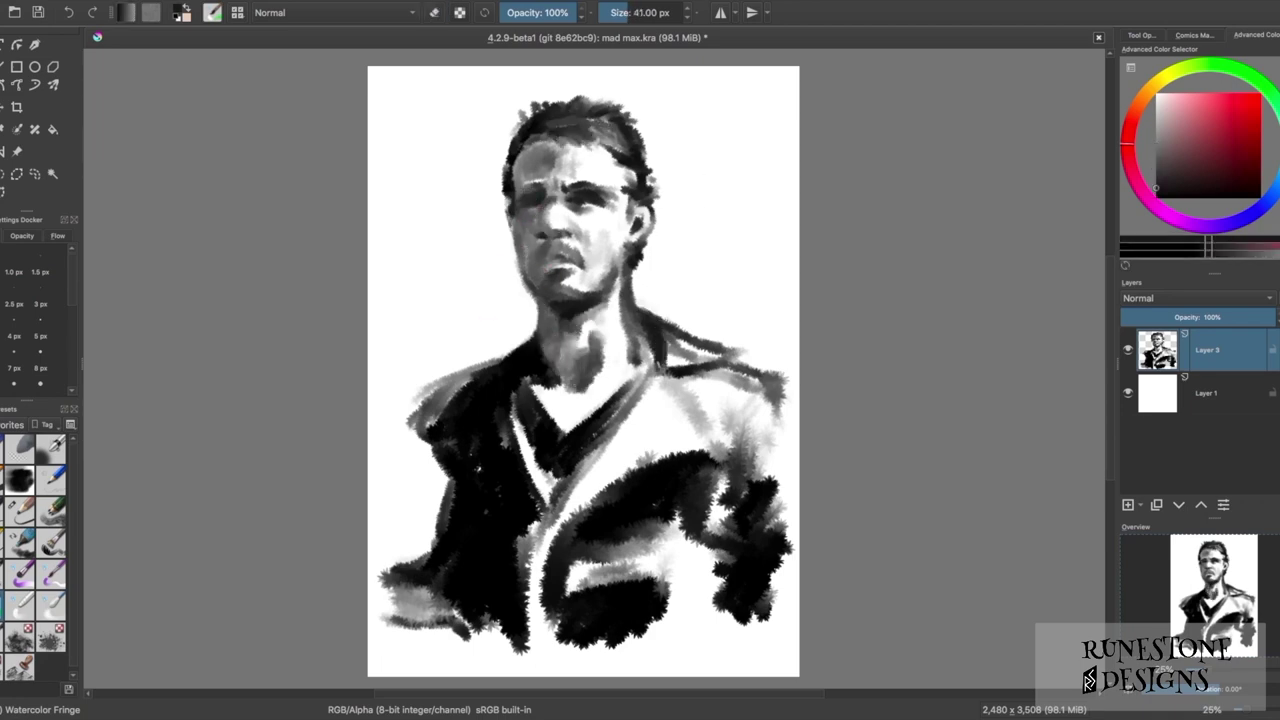
pyautogui.keyDown('ctrl'); pyautogui.click(561, 373); pyautogui.keyUp('ctrl')
pyautogui.moveTo(545, 380)
pyautogui.mouseDown()
pyautogui.moveTo(580, 420)
pyautogui.moveTo(550, 490)
pyautogui.mouseUp()
# - Paint a dark stroke along the left lapel with a lighter edge line
pyautogui.press('[')
pyautogui.press('[')
pyautogui.keyDown('ctrl'); pyautogui.click(503, 412); pyautogui.keyUp('ctrl')
pyautogui.press(']')
pyautogui.press(']')
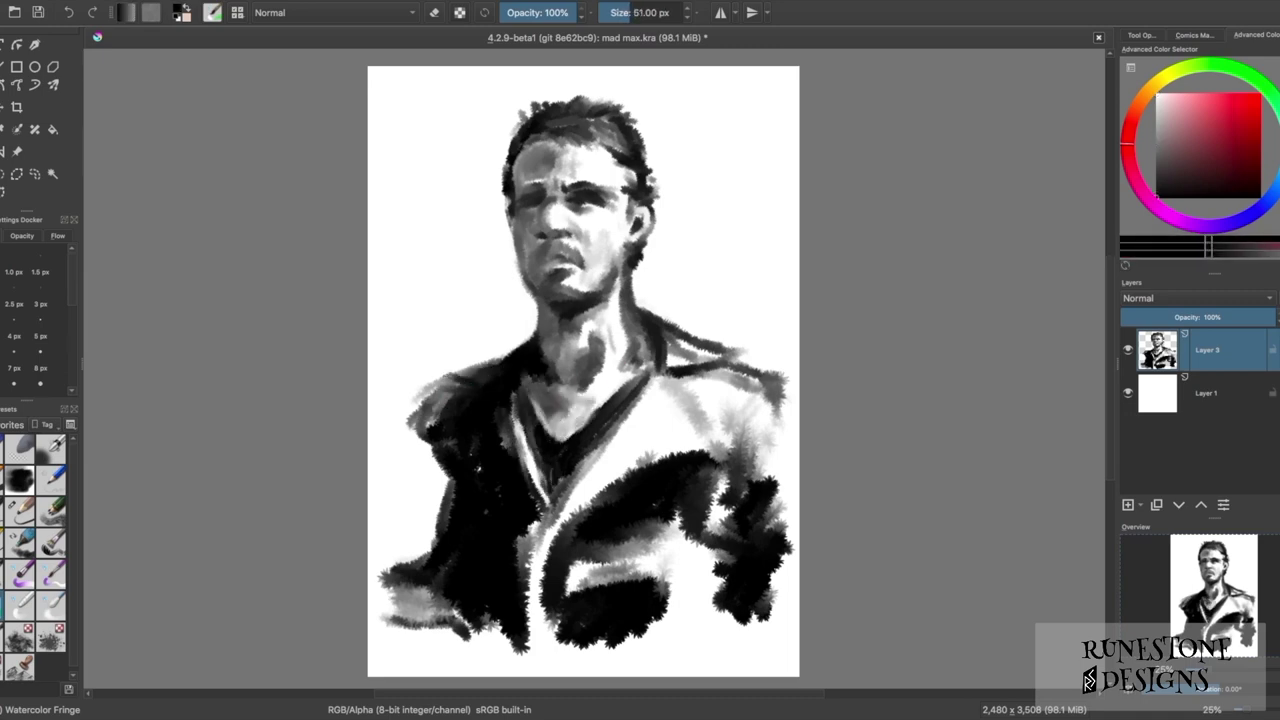
pyautogui.moveTo(425, 400); pyautogui.dragTo(452, 525)
pyautogui.press('[')
pyautogui.moveTo(470, 450); pyautogui.dragTo(500, 487)
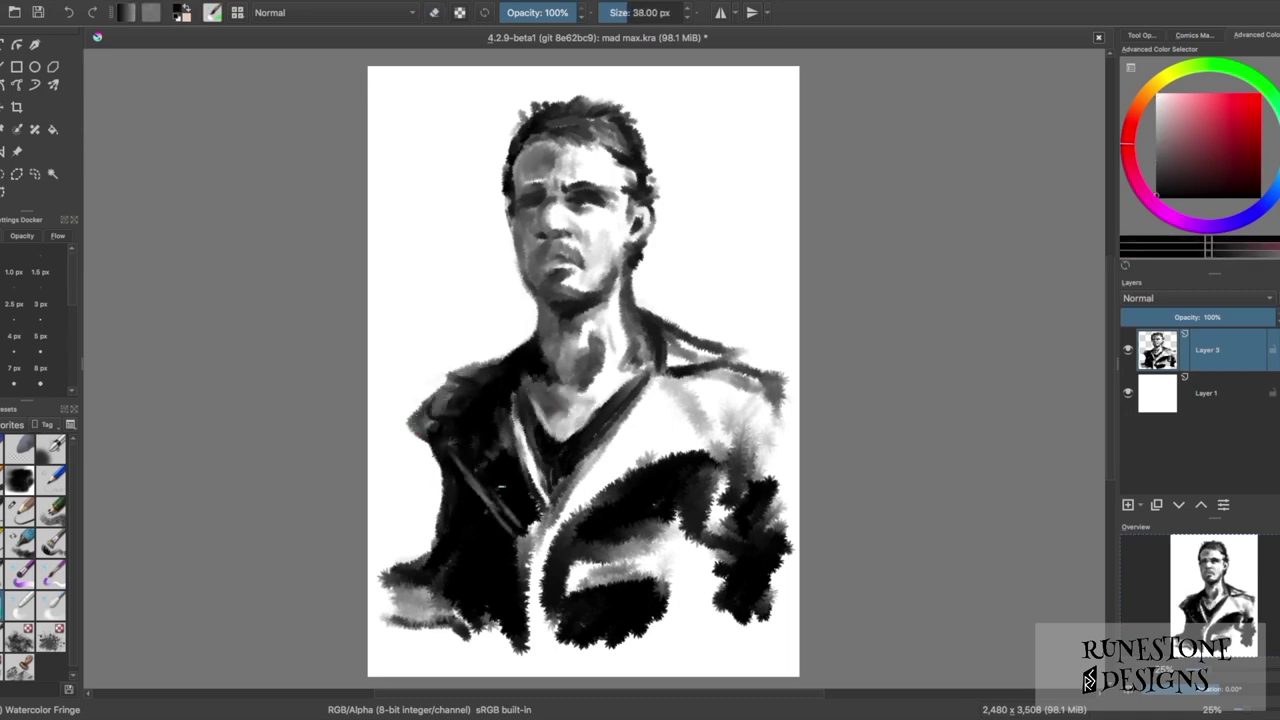
pyautogui.keyDown('ctrl'); pyautogui.click(674, 368); pyautogui.keyUp('ctrl')
pyautogui.press('[')
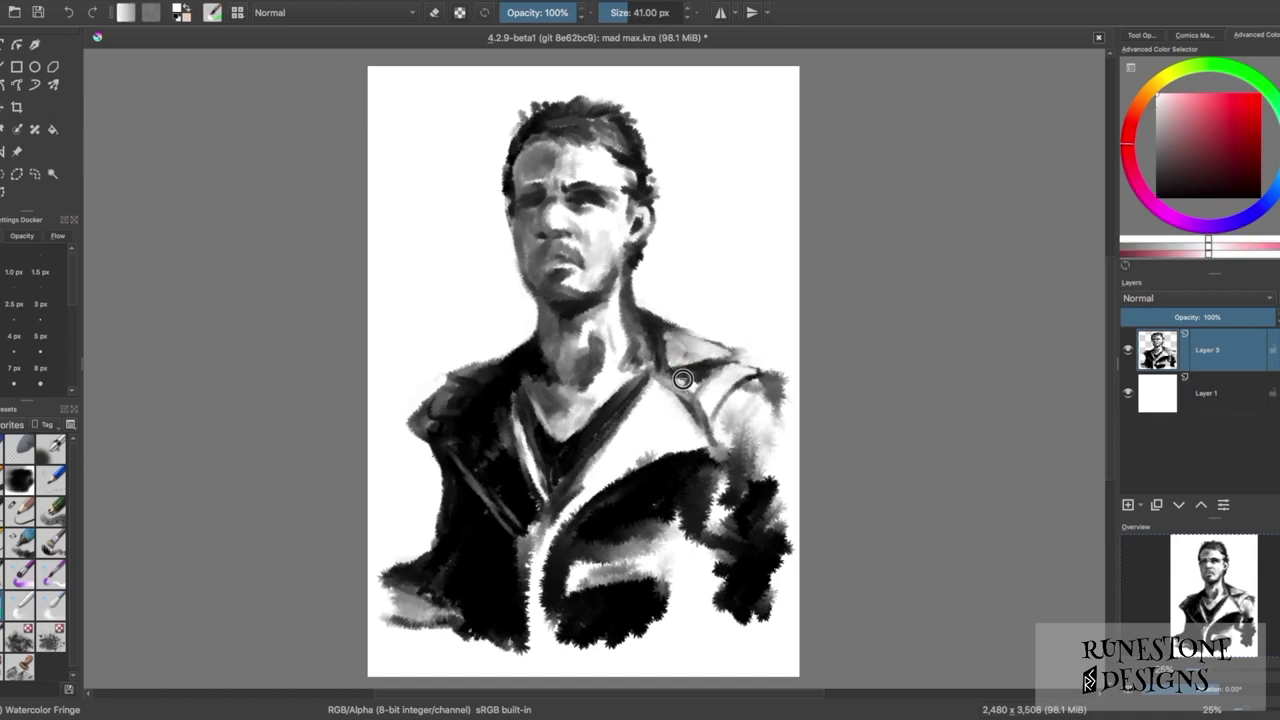
pyautogui.keyDown('ctrl'); pyautogui.click(700, 380); pyautogui.keyUp('ctrl')
# - Lighten the right lapel's dark area and add darker grey on it
pyautogui.press(']')
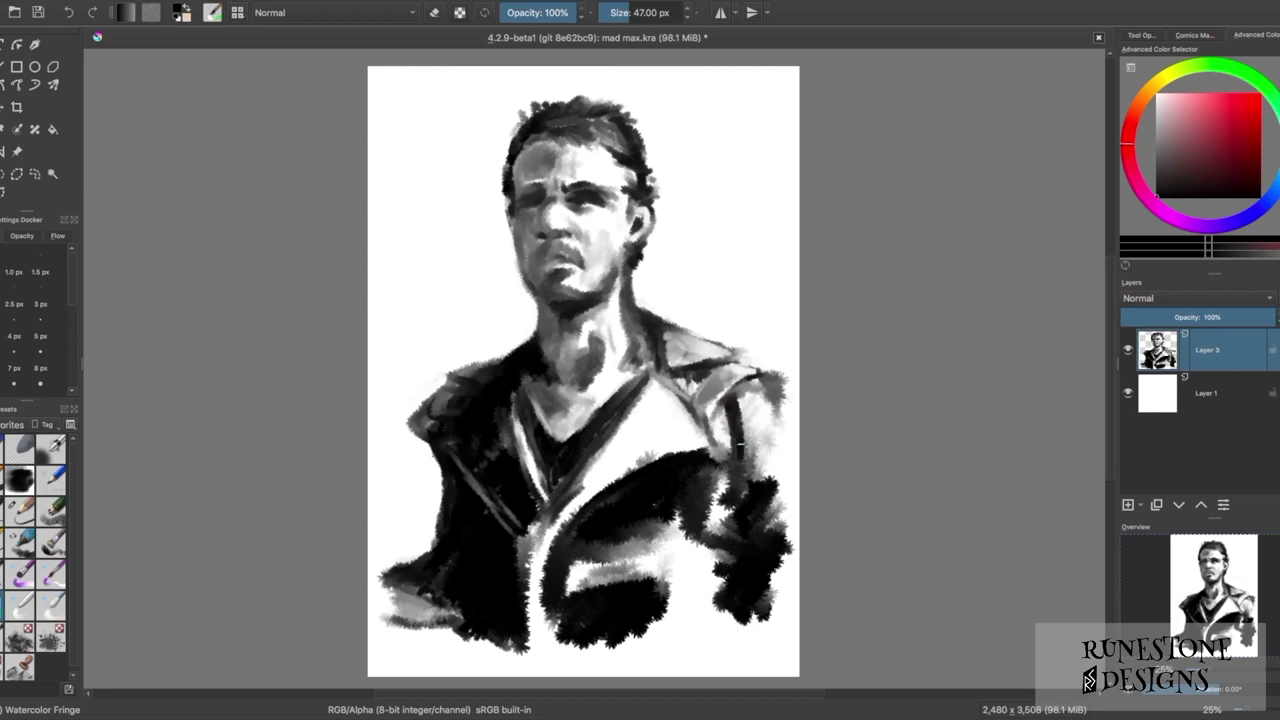
pyautogui.keyDown('ctrl'); pyautogui.click(740, 445); pyautogui.keyUp('ctrl')
pyautogui.moveTo(738, 425); pyautogui.dragTo(733, 505)
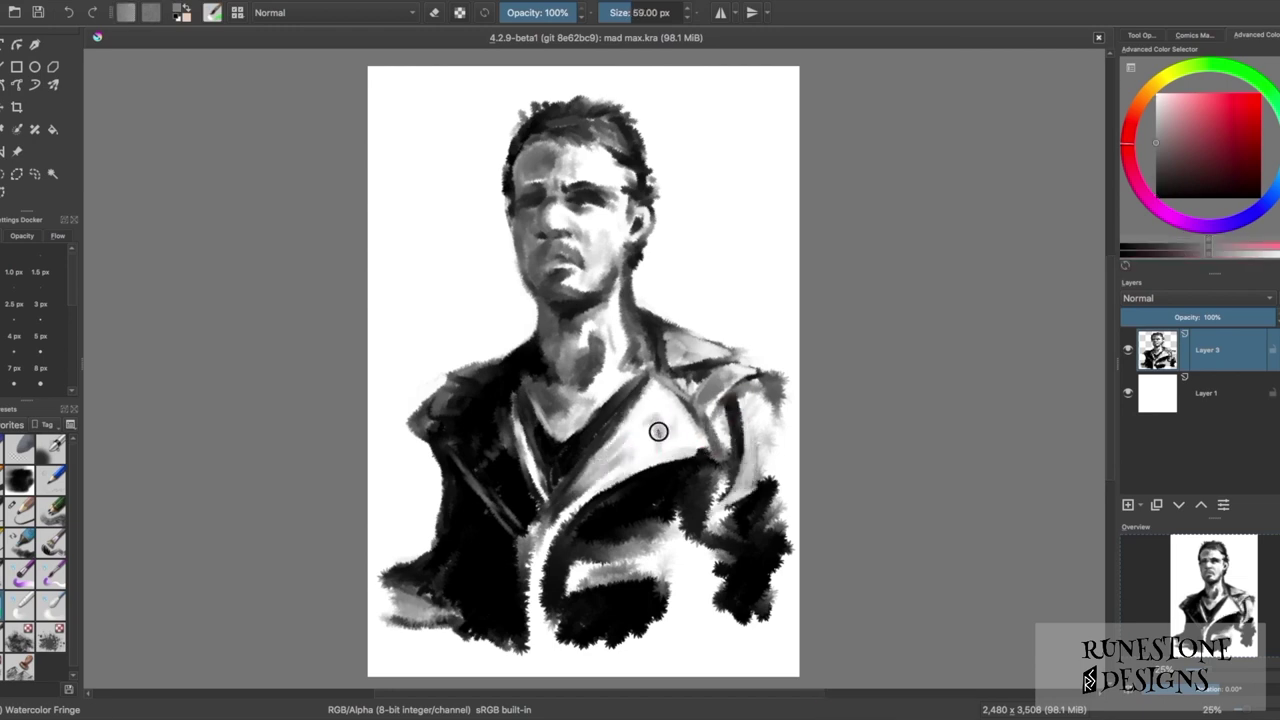
pyautogui.moveTo(658, 431); pyautogui.dragTo(695, 440)
# - Darken the jacket right of the zipper and add a light highlight
pyautogui.keyDown('ctrl'); pyautogui.click(587, 415); pyautogui.keyUp('ctrl')
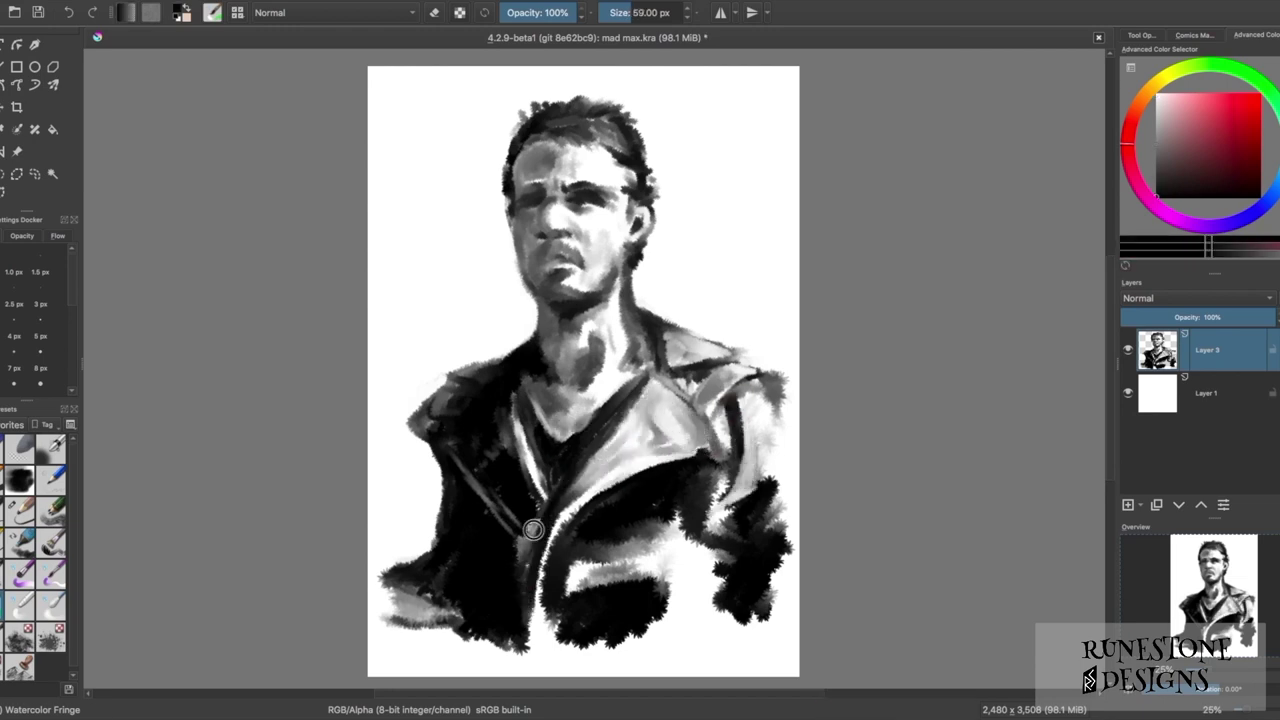
pyautogui.moveTo(585, 513)
pyautogui.mouseDown()
pyautogui.moveTo(620, 570)
pyautogui.moveTo(650, 575)
pyautogui.mouseUp()
pyautogui.press('[')
pyautogui.press('[')
pyautogui.press('[')
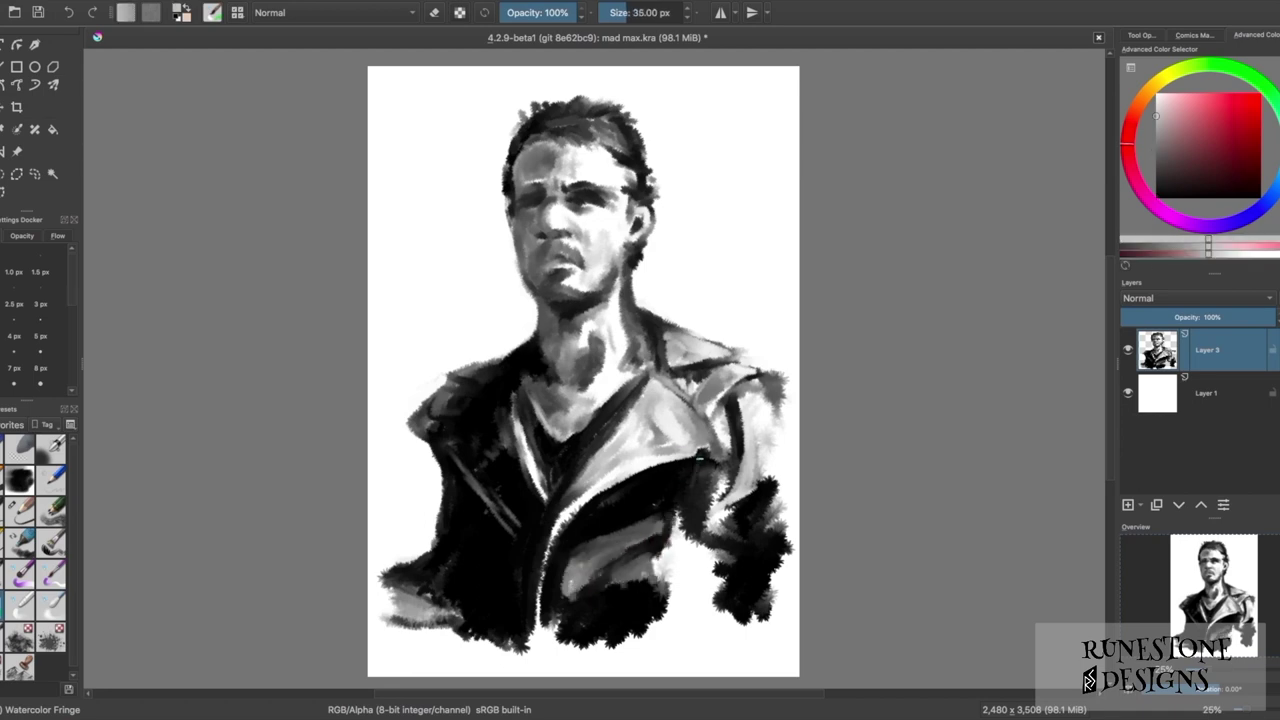
pyautogui.press(']')
pyautogui.press(']')
pyautogui.keyDown('ctrl'); pyautogui.click(654, 545); pyautogui.keyUp('ctrl')
pyautogui.moveTo(667, 565); pyautogui.dragTo(672, 612)
# - Paint light vertical highlight strokes down the jacket
pyautogui.keyDown('ctrl'); pyautogui.click(676, 600); pyautogui.keyUp('ctrl')
pyautogui.keyDown('ctrl'); pyautogui.click(660, 590); pyautogui.keyUp('ctrl')
pyautogui.moveTo(688, 551); pyautogui.dragTo(668, 638)
pyautogui.keyDown('ctrl'); pyautogui.click(672, 600); pyautogui.keyUp('ctrl')
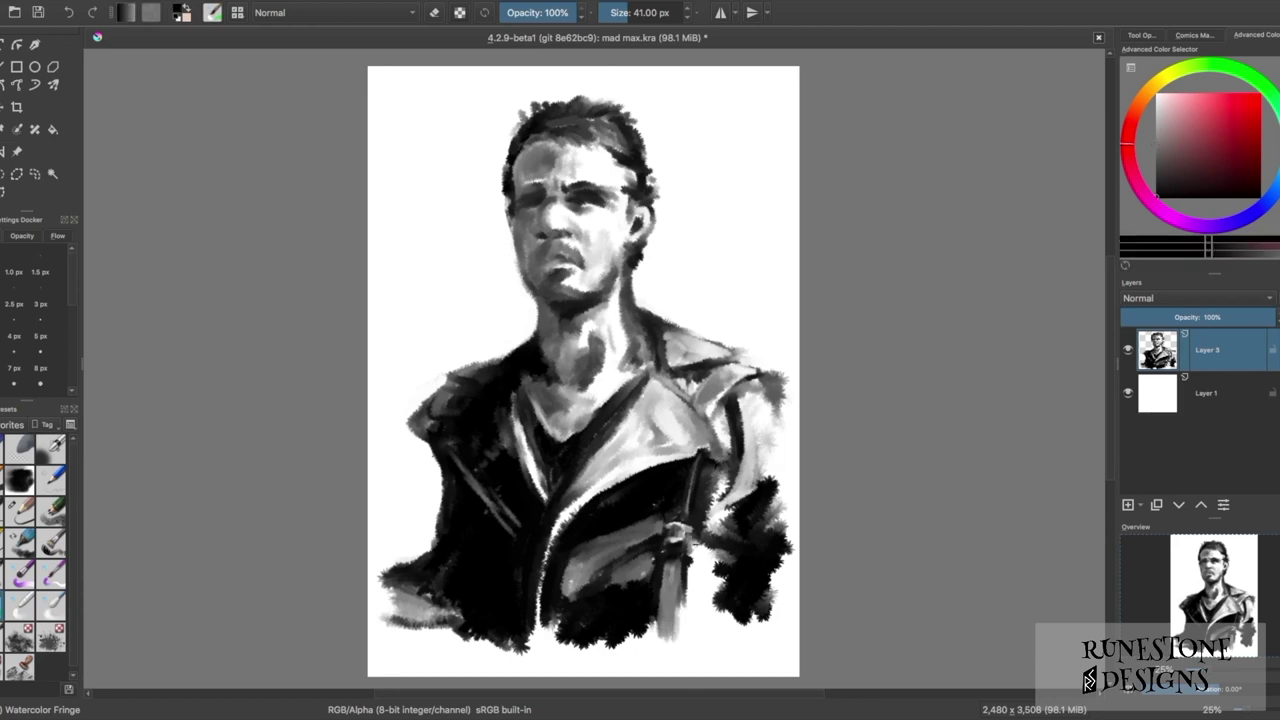
pyautogui.keyDown('ctrl'); pyautogui.click(733, 540); pyautogui.keyUp('ctrl')
# - Shade the neck and collar darker, deepening the collar shadow
pyautogui.keyDown('ctrl'); pyautogui.click(716, 428); pyautogui.keyUp('ctrl')
pyautogui.moveTo(630, 420); pyautogui.dragTo(600, 480)
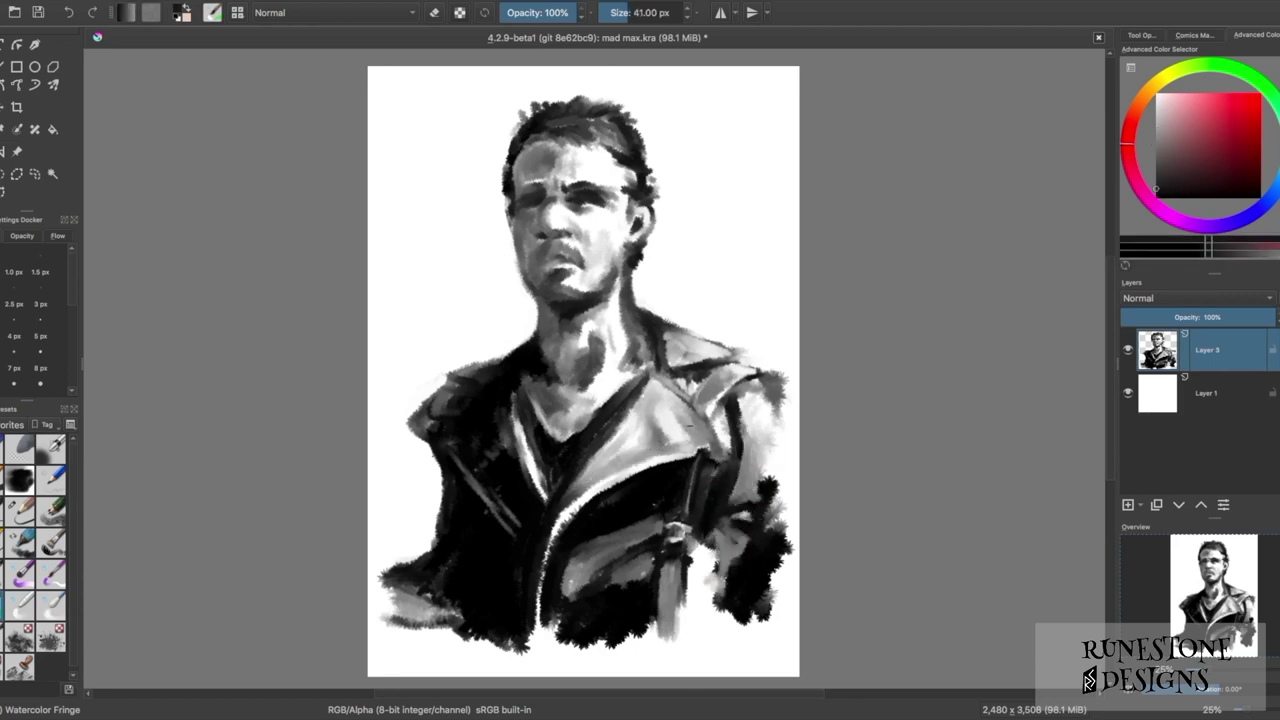
pyautogui.moveTo(690, 405); pyautogui.dragTo(680, 445)
pyautogui.moveTo(660, 340)
pyautogui.mouseDown()
pyautogui.moveTo(655, 380)
pyautogui.moveTo(605, 372)
pyautogui.mouseUp()
# - Add darker strokes to the jacket's right side with a smaller brush
pyautogui.keyDown('ctrl'); pyautogui.click(622, 315); pyautogui.keyUp('ctrl')
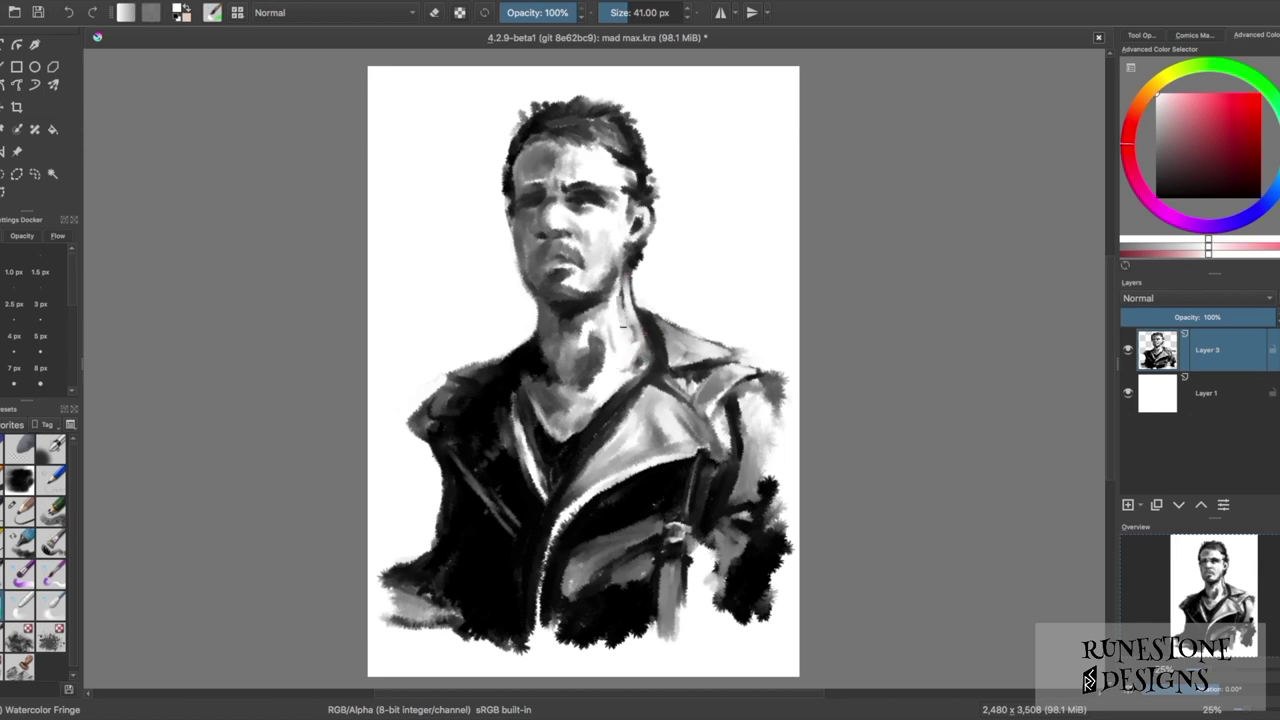
pyautogui.keyDown('ctrl'); pyautogui.click(585, 343); pyautogui.keyUp('ctrl')
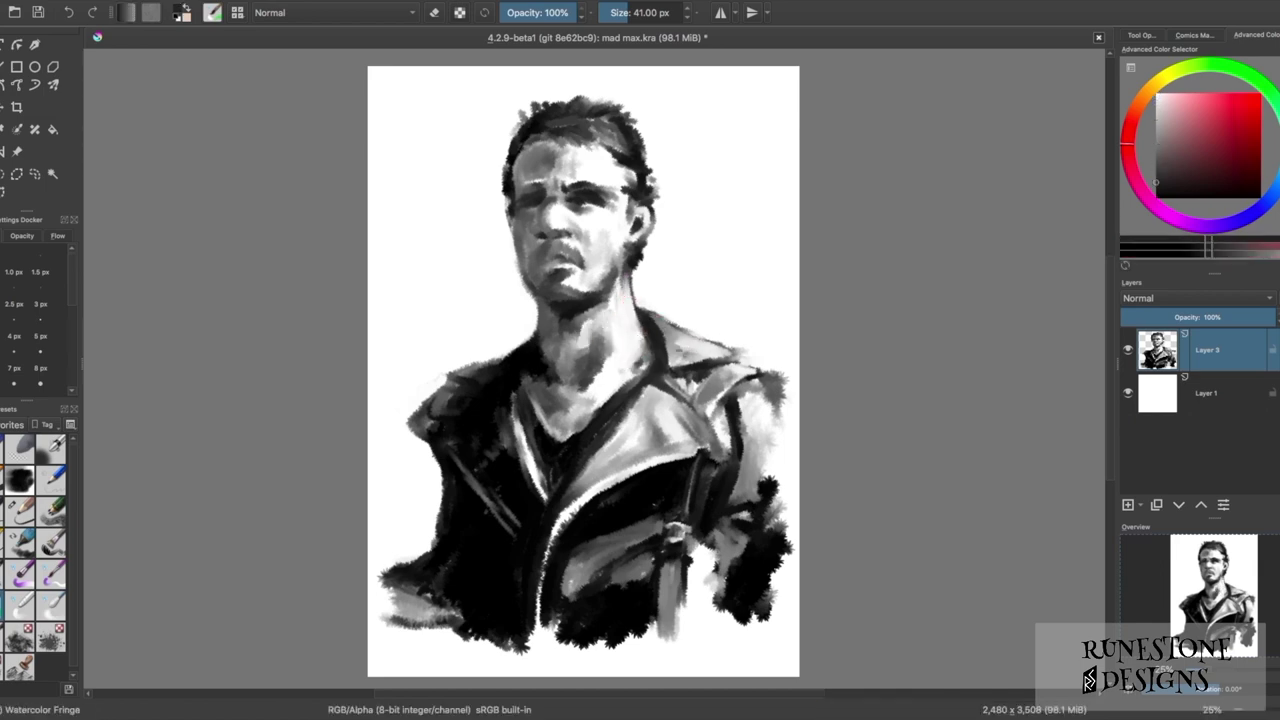
pyautogui.press('[')
pyautogui.keyDown('ctrl'); pyautogui.click(768, 444); pyautogui.keyUp('ctrl')
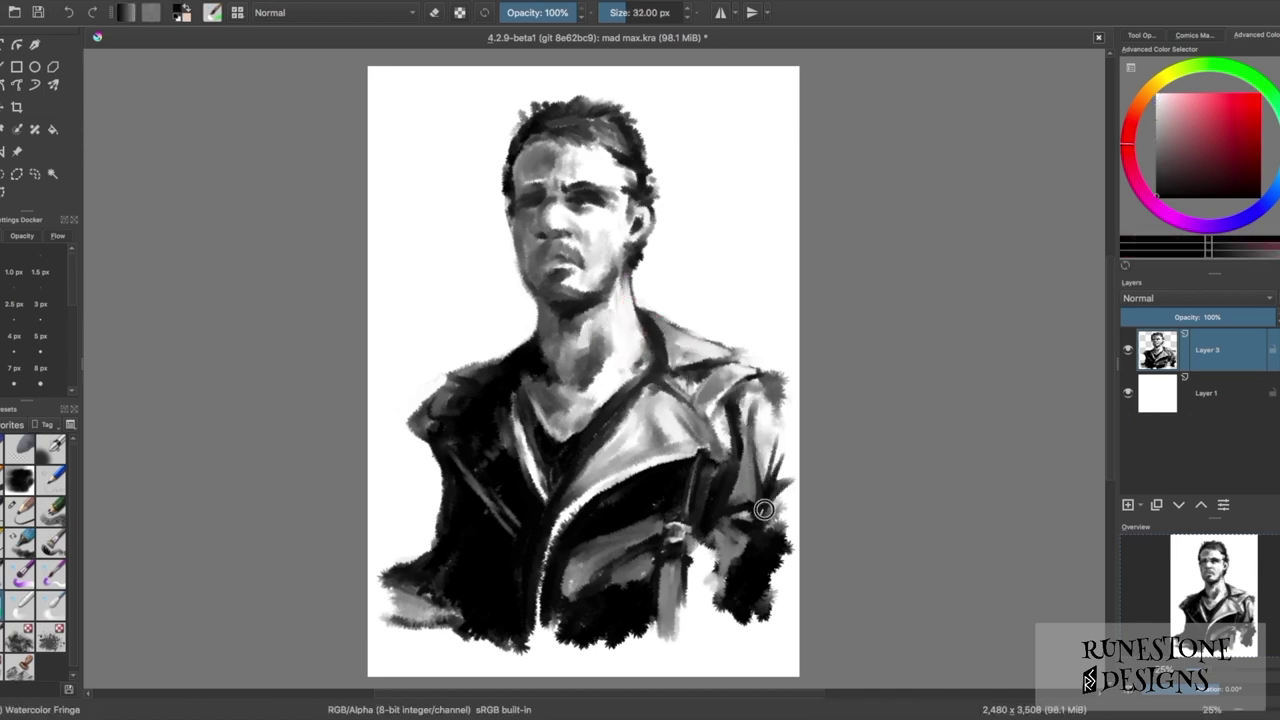
pyautogui.moveTo(738, 492)
pyautogui.mouseDown()
pyautogui.moveTo(728, 430)
pyautogui.moveTo(760, 508)
pyautogui.mouseUp()
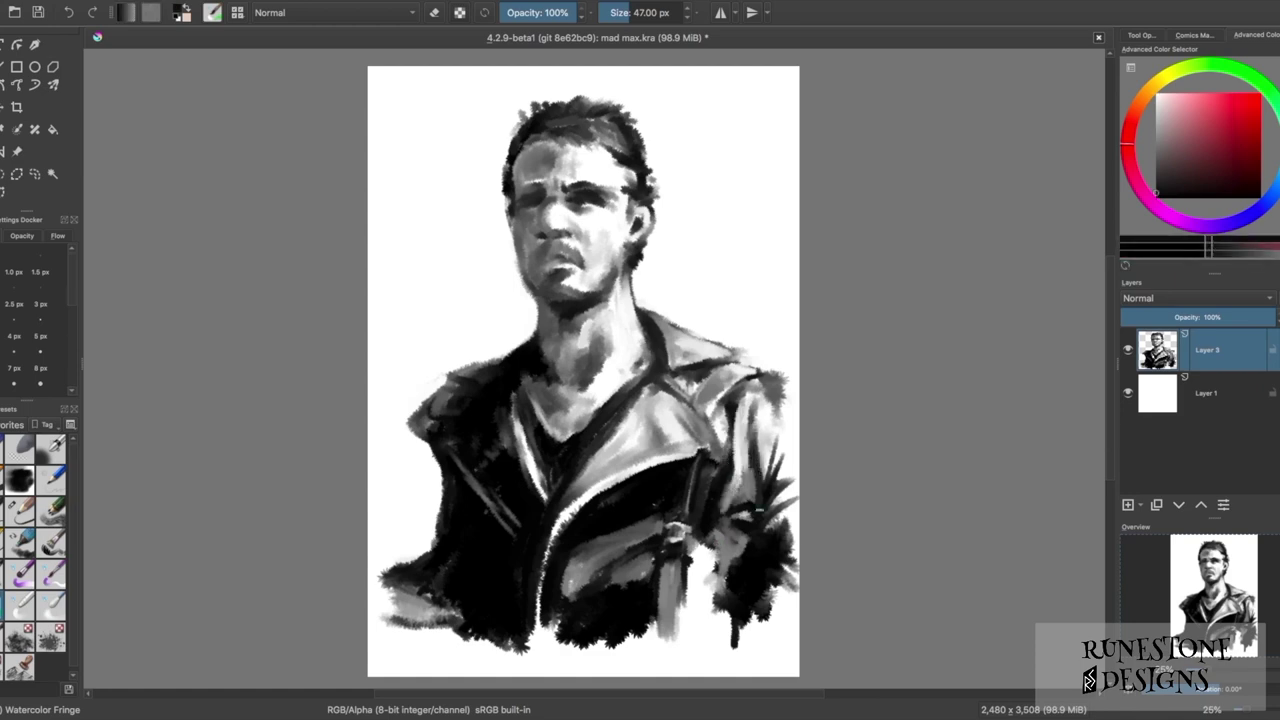
# - Darken the lower right jacket and add light strokes across the chest
pyautogui.moveTo(743, 648); pyautogui.dragTo(765, 592)
pyautogui.moveTo(745, 500)
pyautogui.mouseDown()
pyautogui.moveTo(705, 548)
pyautogui.moveTo(724, 542)
pyautogui.moveTo(701, 552)
pyautogui.moveTo(700, 600)
pyautogui.mouseUp()
pyautogui.keyDown('ctrl'); pyautogui.click(717, 445); pyautogui.keyUp('ctrl')
pyautogui.moveTo(525, 410); pyautogui.dragTo(610, 440)
# - Zoom in on the face and lighten the moustache and lip area
pyautogui.press('[')
pyautogui.press('+')
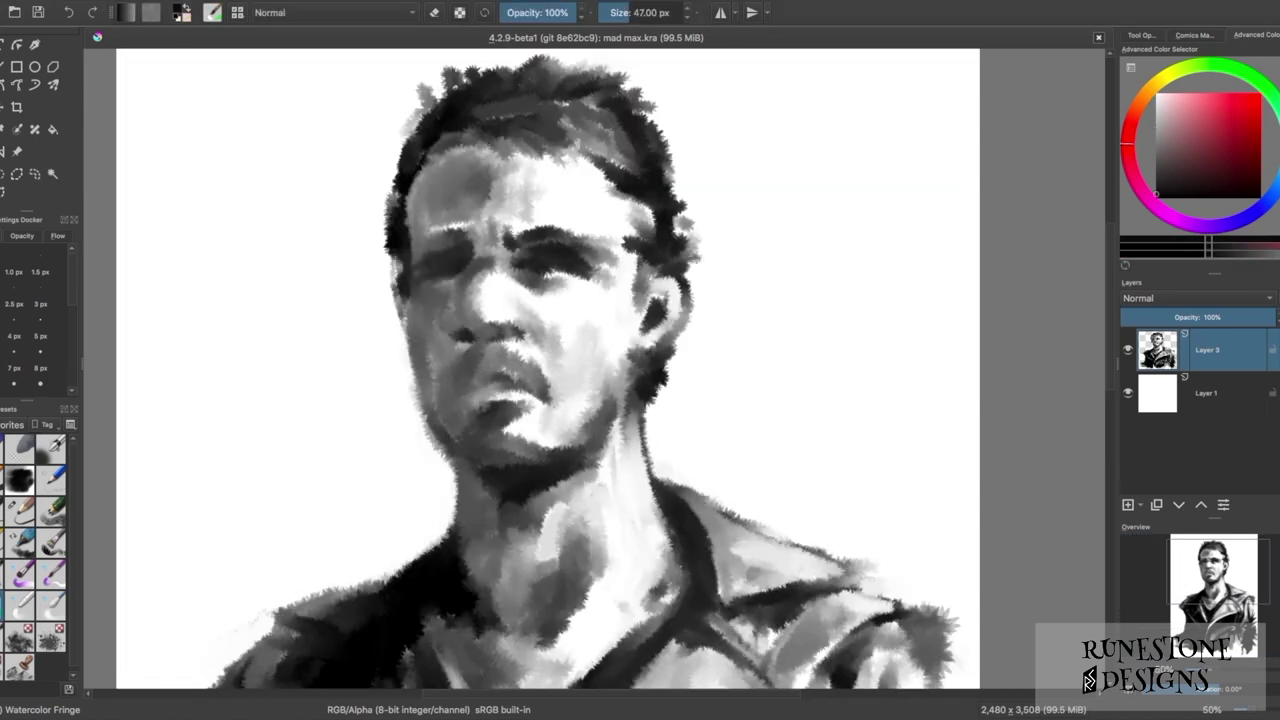
pyautogui.press('[')
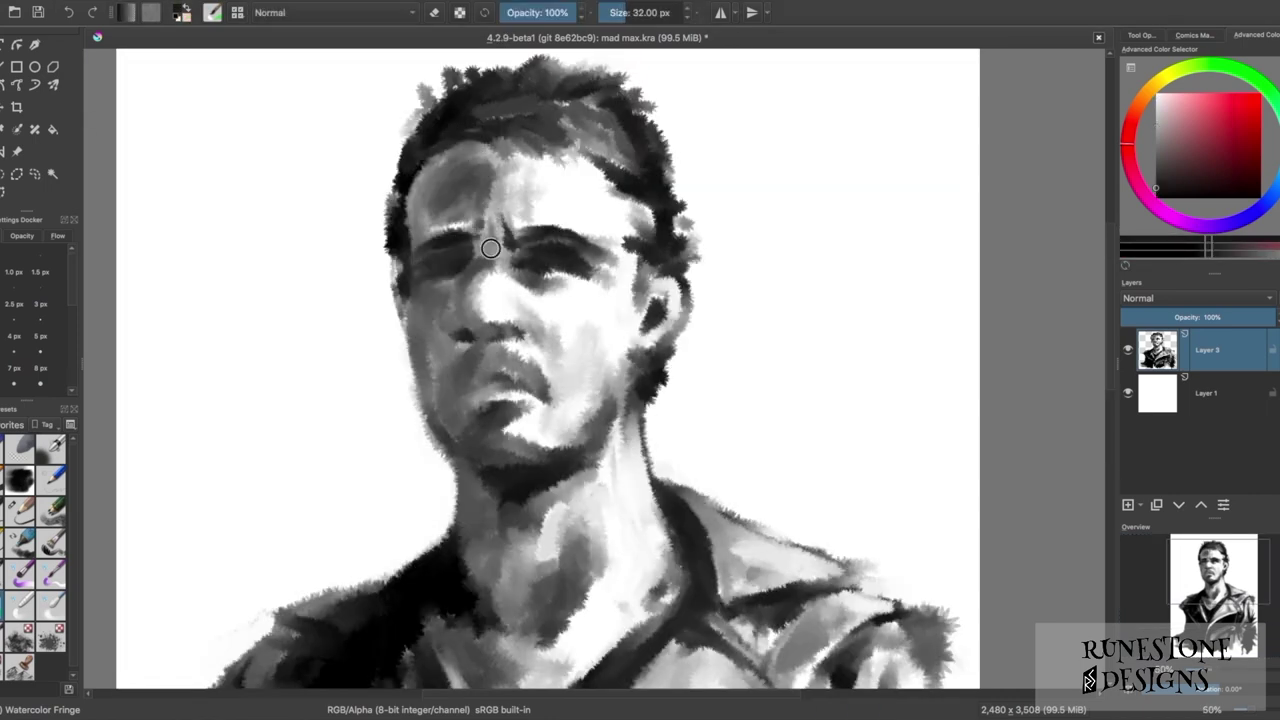
pyautogui.keyDown('ctrl'); pyautogui.click(592, 302); pyautogui.keyUp('ctrl')
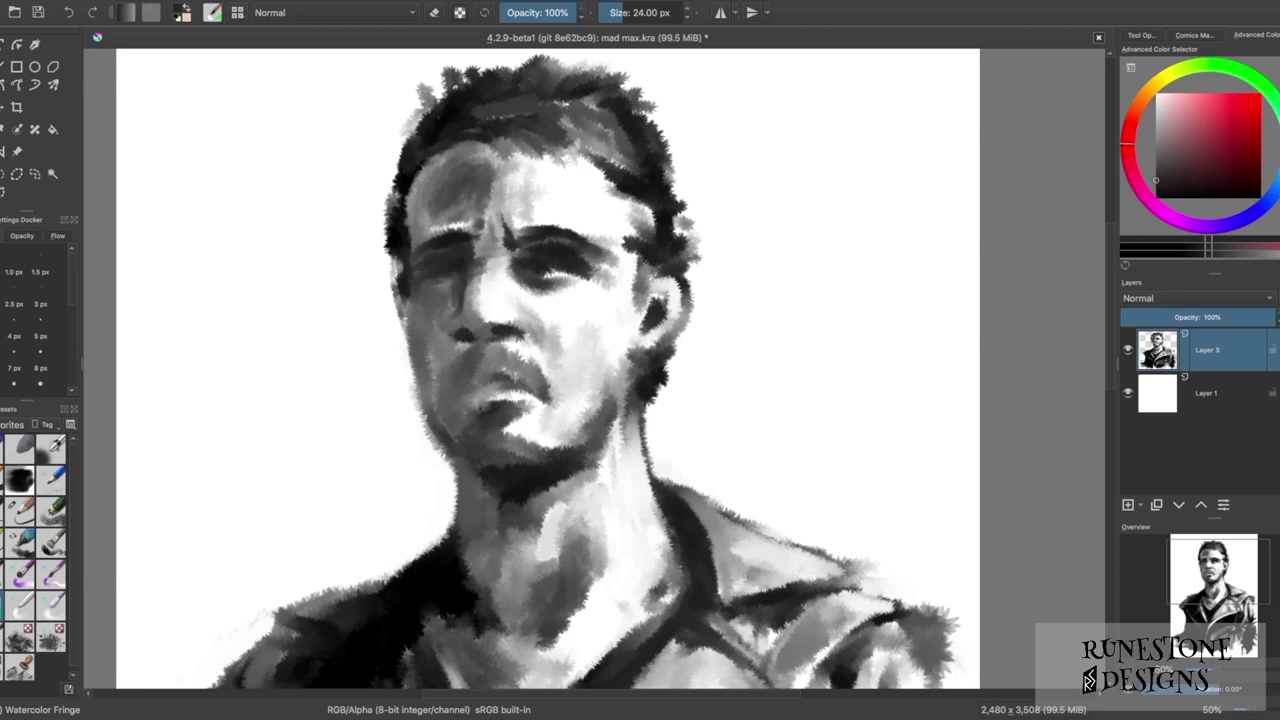
pyautogui.keyDown('ctrl'); pyautogui.click(488, 408); pyautogui.keyUp('ctrl')
pyautogui.moveTo(490, 367)
pyautogui.mouseDown()
pyautogui.moveTo(520, 375)
pyautogui.moveTo(459, 441)
pyautogui.moveTo(620, 400)
pyautogui.mouseUp()
# - Add small near-white strokes near the mouth
pyautogui.press(']')
pyautogui.keyDown('ctrl'); pyautogui.click(630, 370); pyautogui.keyUp('ctrl')
pyautogui.press('[')
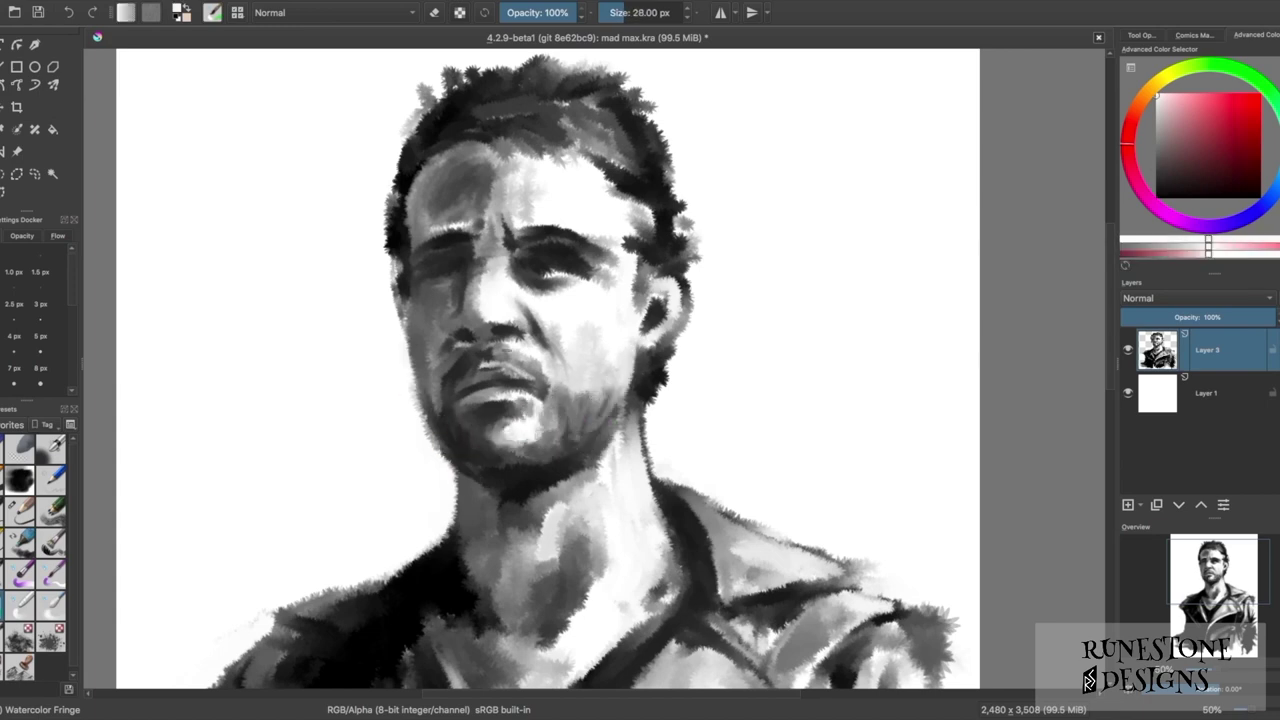
pyautogui.moveTo(530, 405)
pyautogui.mouseDown()
pyautogui.moveTo(518, 390)
pyautogui.moveTo(458, 412)
pyautogui.mouseUp()
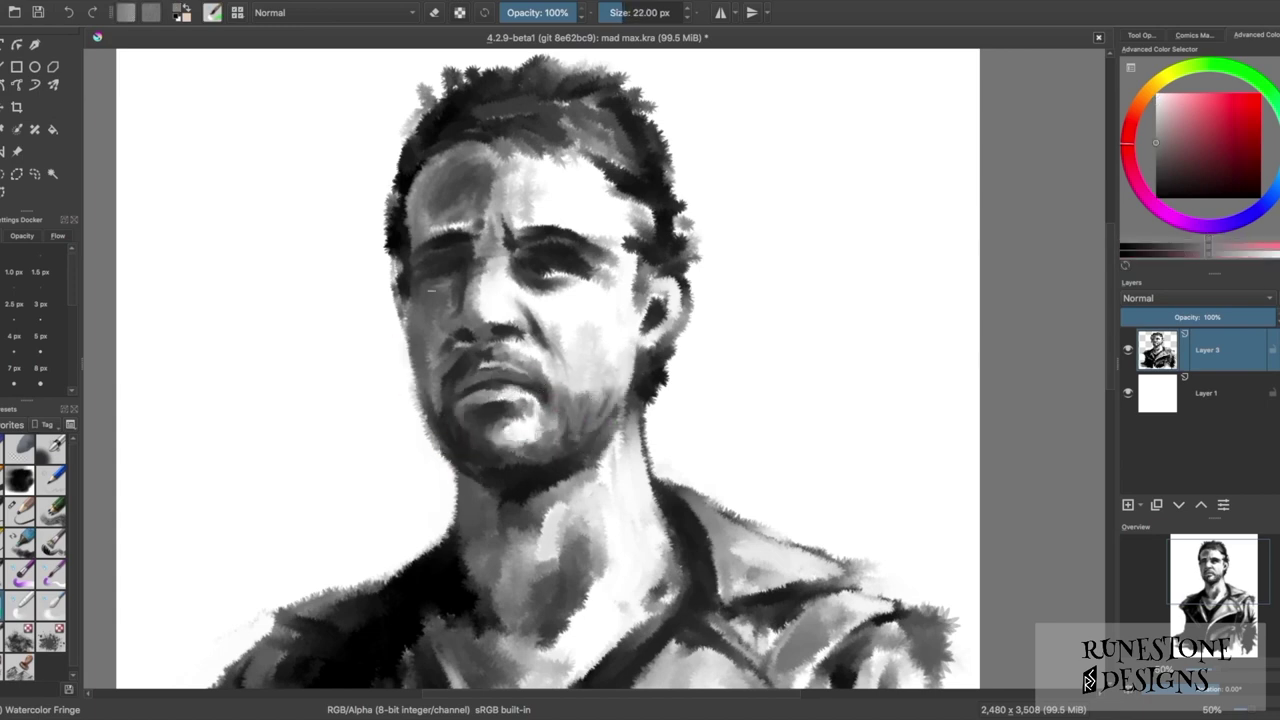
# - Darken the hair edge, top of the hair and shading across the eye
pyautogui.moveTo(368, 204); pyautogui.dragTo(388, 250)
pyautogui.moveTo(470, 140)
pyautogui.mouseDown()
pyautogui.moveTo(428, 232)
pyautogui.moveTo(432, 272)
pyautogui.mouseUp()
pyautogui.press('[')
pyautogui.press('[')
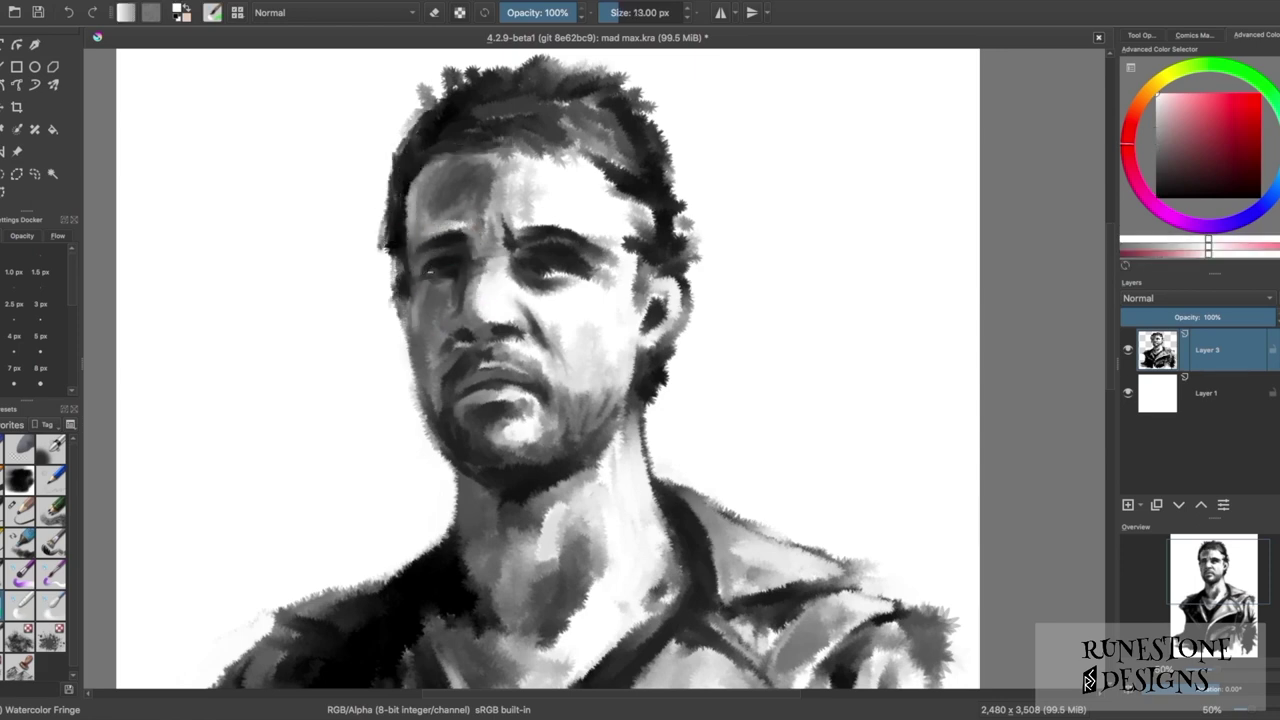
pyautogui.moveTo(535, 261)
pyautogui.mouseDown()
pyautogui.moveTo(566, 269)
pyautogui.moveTo(685, 235)
pyautogui.mouseUp()
# - Lighten the eye and temple, then reshape the crown with darker strokes
pyautogui.press(']')
pyautogui.press(']')
pyautogui.moveTo(520, 130)
pyautogui.mouseDown()
pyautogui.moveTo(458, 125)
pyautogui.moveTo(580, 106)
pyautogui.mouseUp()
pyautogui.moveTo(455, 70); pyautogui.dragTo(420, 115)
pyautogui.moveTo(600, 165); pyautogui.dragTo(645, 130)
# - Paint light and dark strokes around the ear using sampled greys
pyautogui.keyDown('ctrl'); pyautogui.click(508, 243); pyautogui.keyUp('ctrl')
pyautogui.keyDown('ctrl'); pyautogui.click(477, 249); pyautogui.keyUp('ctrl')
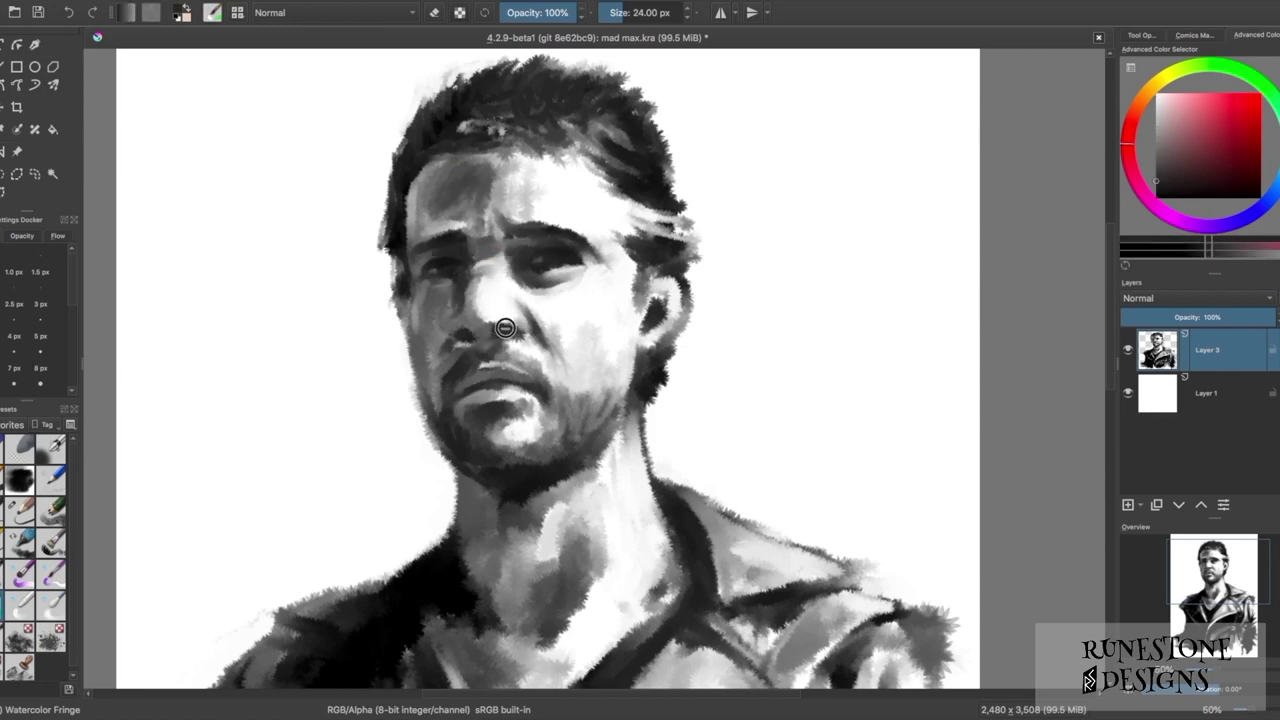
pyautogui.keyDown('ctrl'); pyautogui.click(663, 321); pyautogui.keyUp('ctrl')
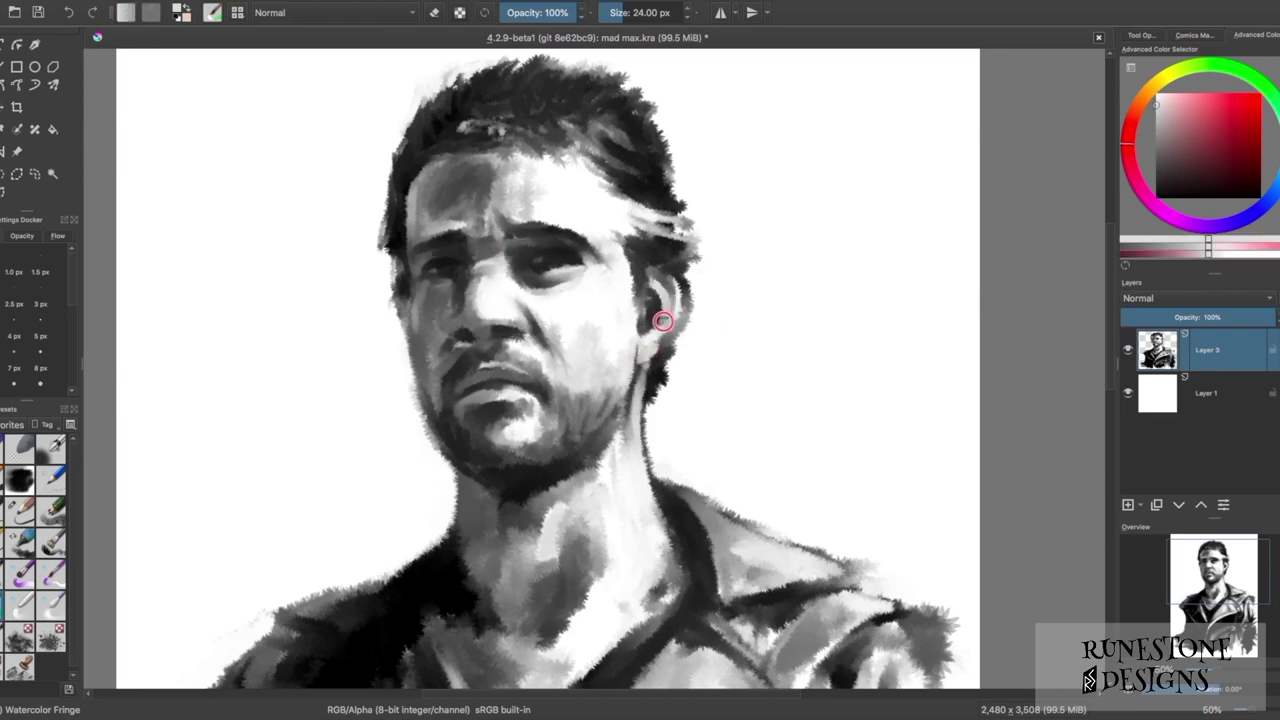
pyautogui.moveTo(663, 321); pyautogui.dragTo(695, 253)
# - Add a small dark stroke at the left temple and bring the collar into view
pyautogui.keyDown('ctrl'); pyautogui.click(683, 323); pyautogui.keyUp('ctrl')
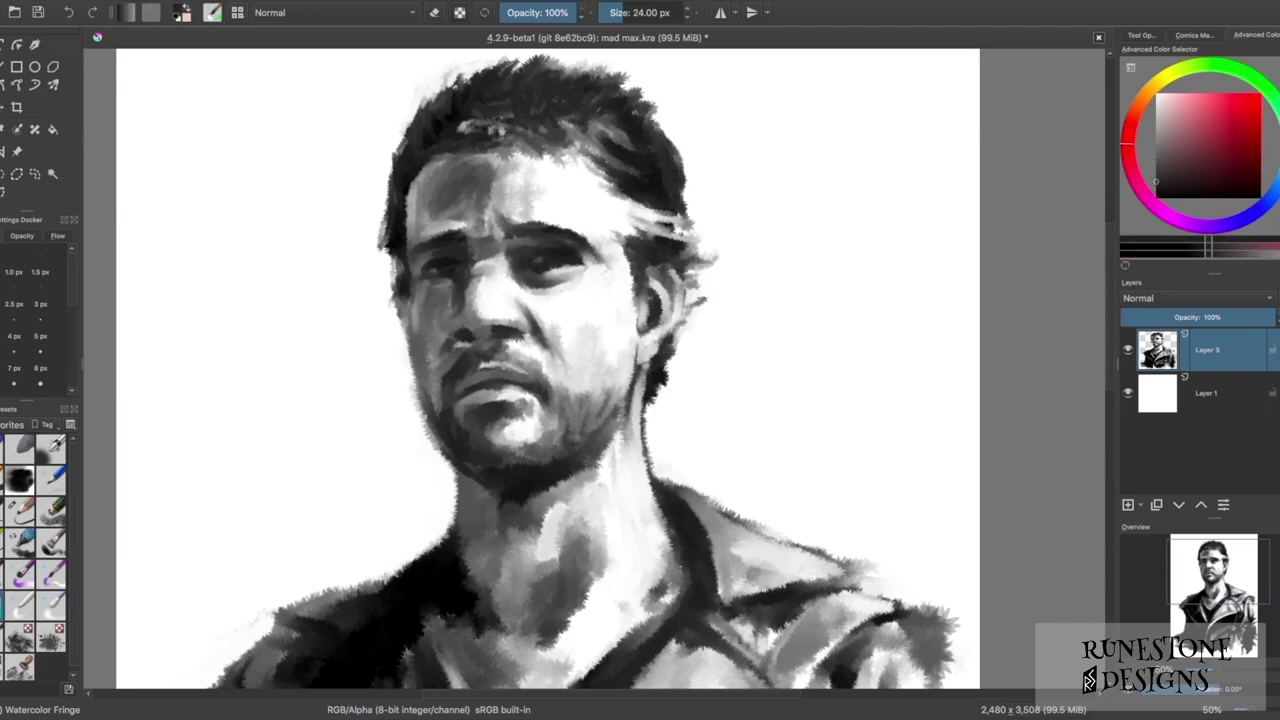
pyautogui.keyDown('ctrl'); pyautogui.click(653, 371); pyautogui.keyUp('ctrl')
pyautogui.keyDown('ctrl'); pyautogui.click(498, 296); pyautogui.keyUp('ctrl')
pyautogui.moveTo(462, 168); pyautogui.dragTo(452, 214)
pyautogui.moveTo(552, 482); pyautogui.dragTo(580, 402)
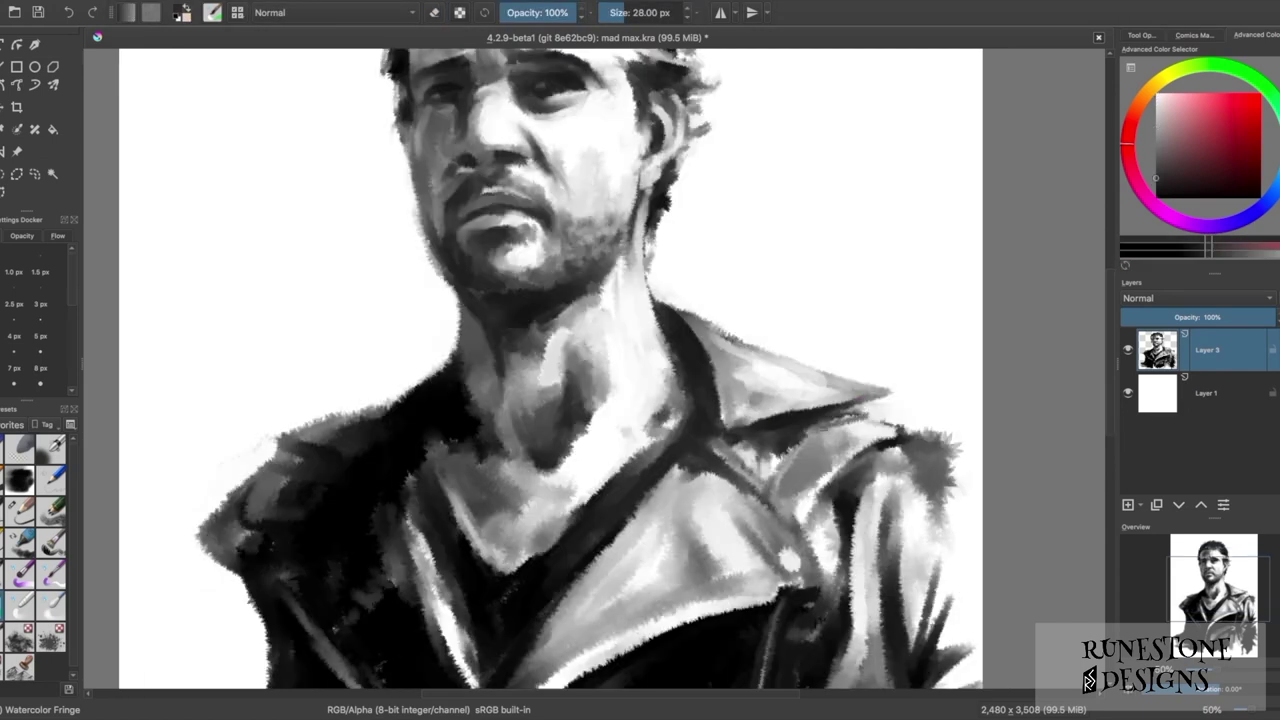
# - Thicken the collar edge with heavy dark strokes
pyautogui.moveTo(857, 486)
pyautogui.mouseDown()
pyautogui.moveTo(832, 406)
pyautogui.moveTo(712, 440)
pyautogui.mouseUp()
pyautogui.moveTo(667, 330)
pyautogui.mouseDown()
pyautogui.moveTo(774, 572)
pyautogui.moveTo(824, 492)
pyautogui.mouseUp()
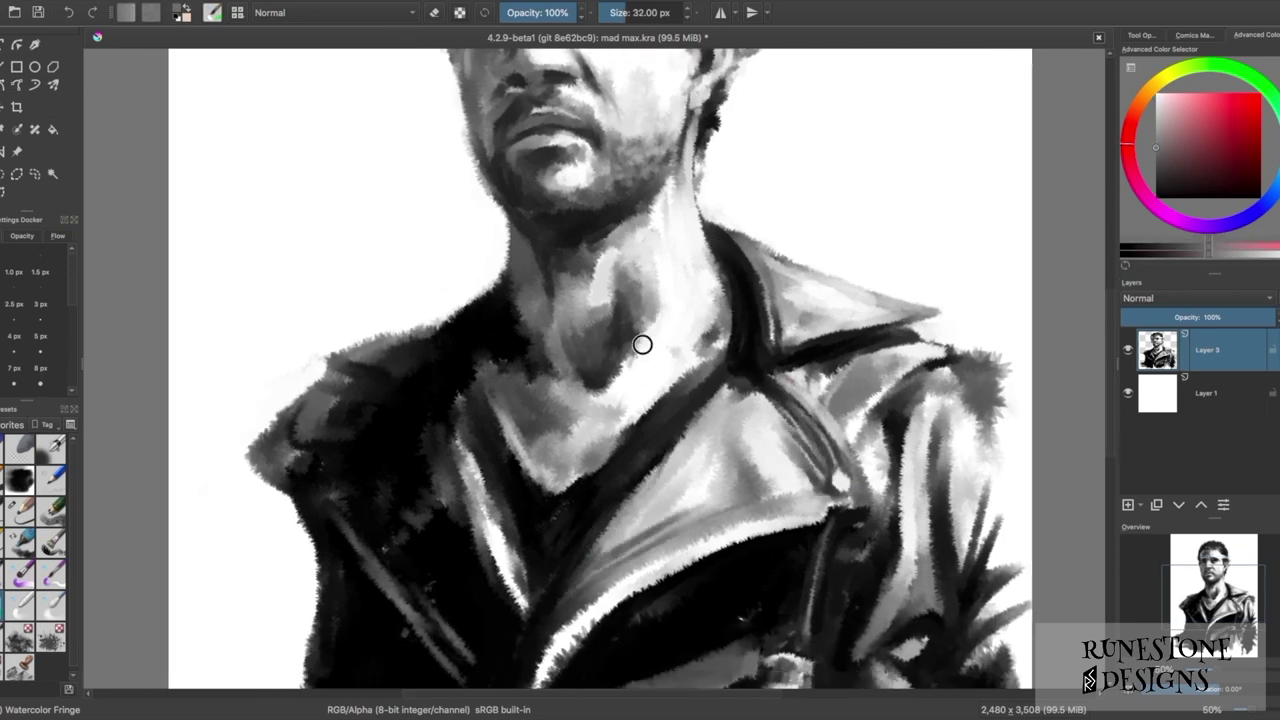
pyautogui.keyDown('ctrl'); pyautogui.click(650, 400); pyautogui.keyUp('ctrl')
pyautogui.press(']')
pyautogui.keyDown('ctrl'); pyautogui.click(640, 425); pyautogui.keyUp('ctrl')
pyautogui.press('[')
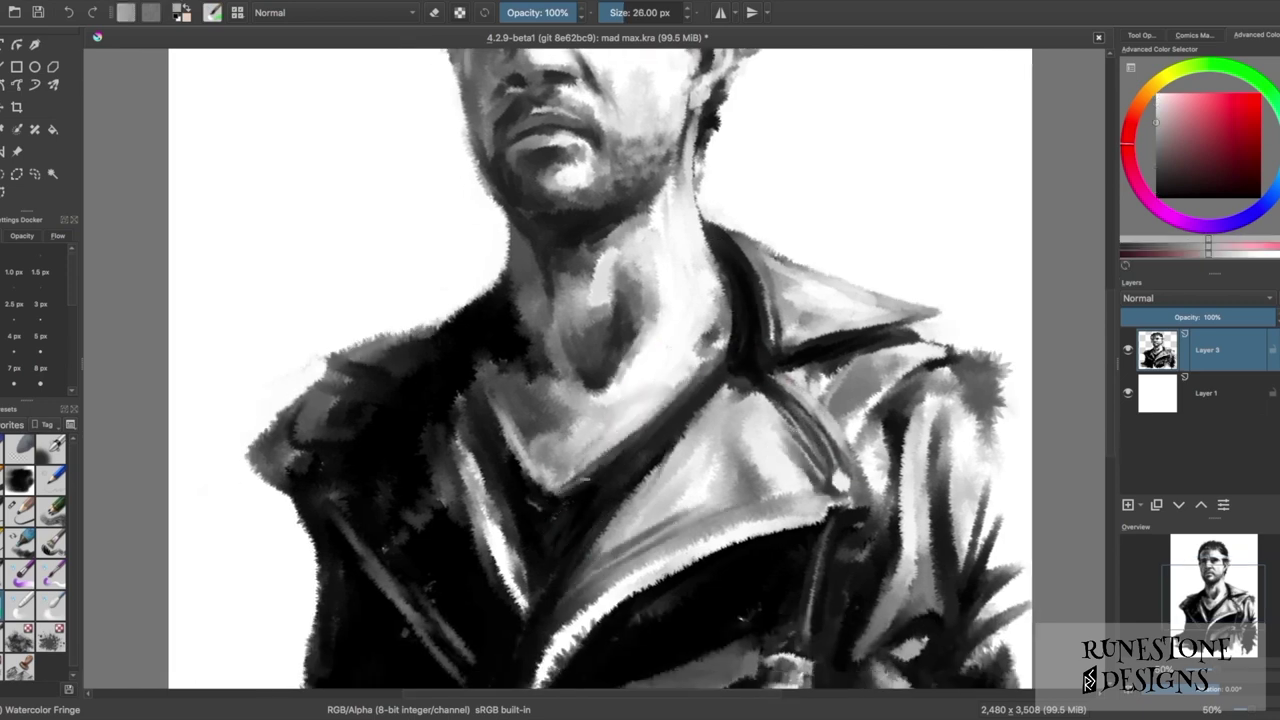
# - Switch to black and darken the zipper and lower centre of the jacket
pyautogui.press('d')
pyautogui.press(']')
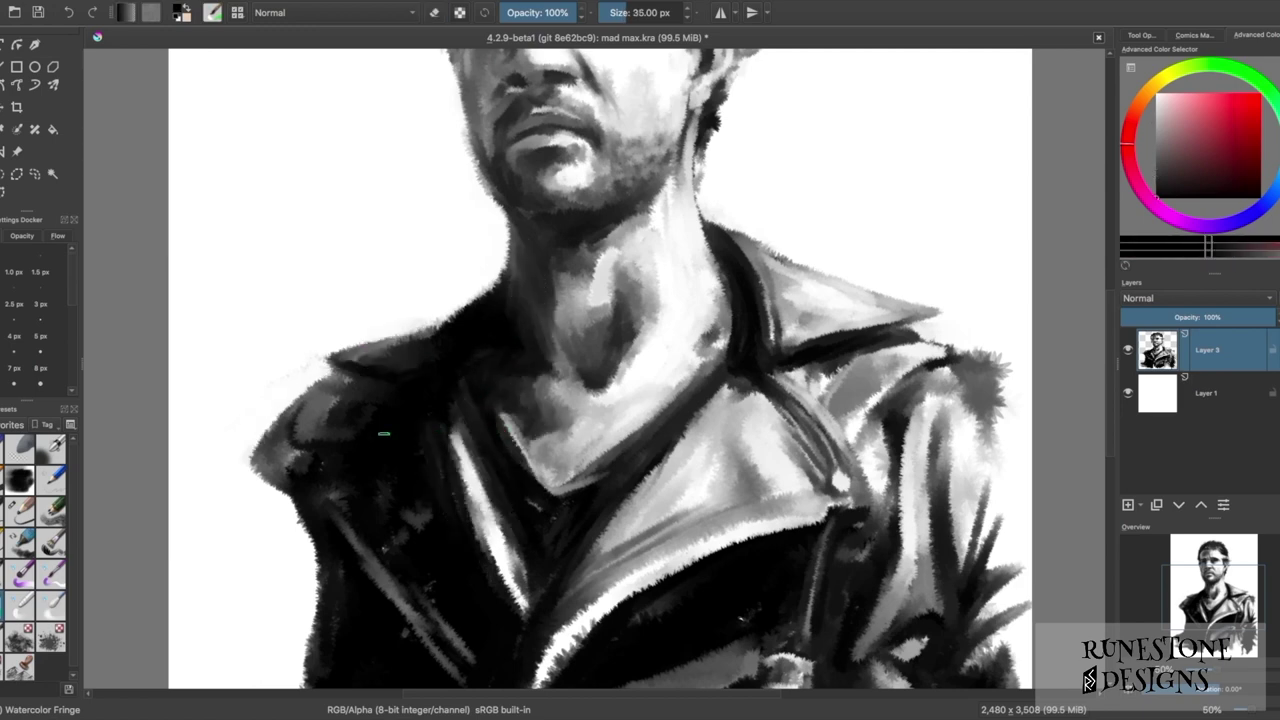
pyautogui.scroll(-3, 405, 503)
pyautogui.press('[')
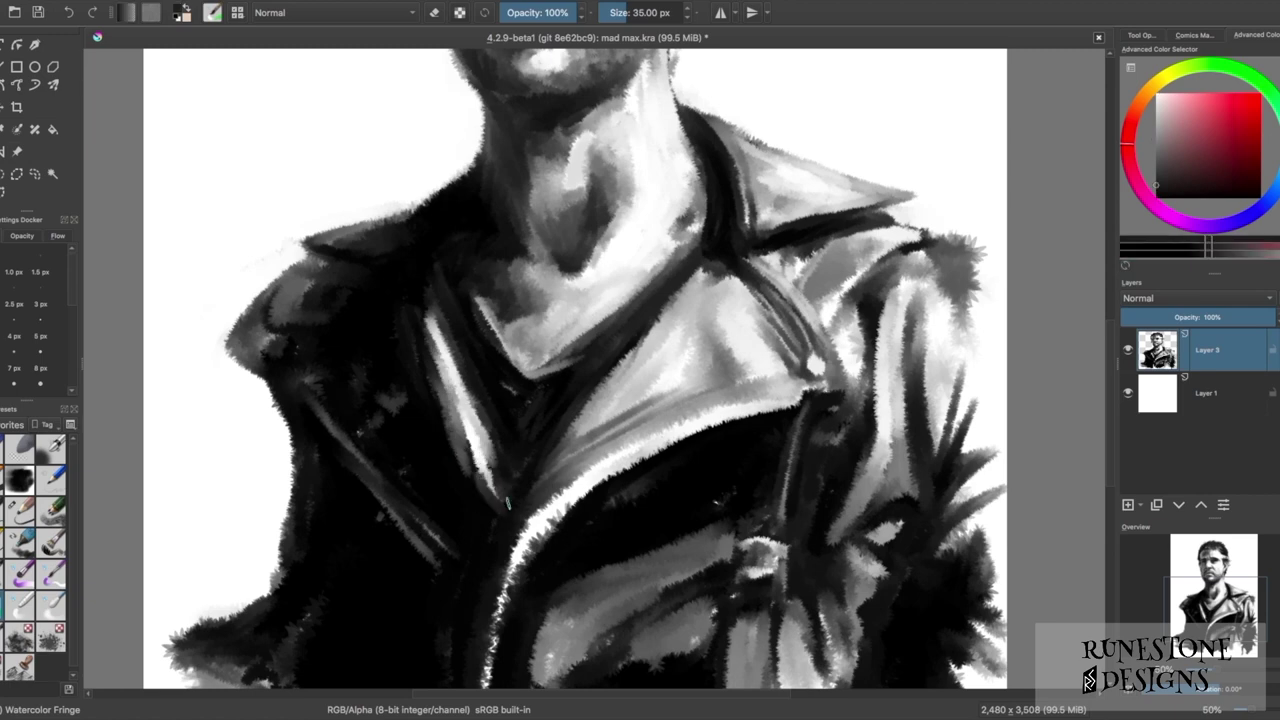
pyautogui.scroll(-3, 494, 473)
pyautogui.moveTo(819, 318); pyautogui.dragTo(545, 485)
pyautogui.press(']')
pyautogui.moveTo(640, 475)
pyautogui.mouseDown()
pyautogui.moveTo(545, 495)
pyautogui.moveTo(590, 603)
pyautogui.mouseUp()
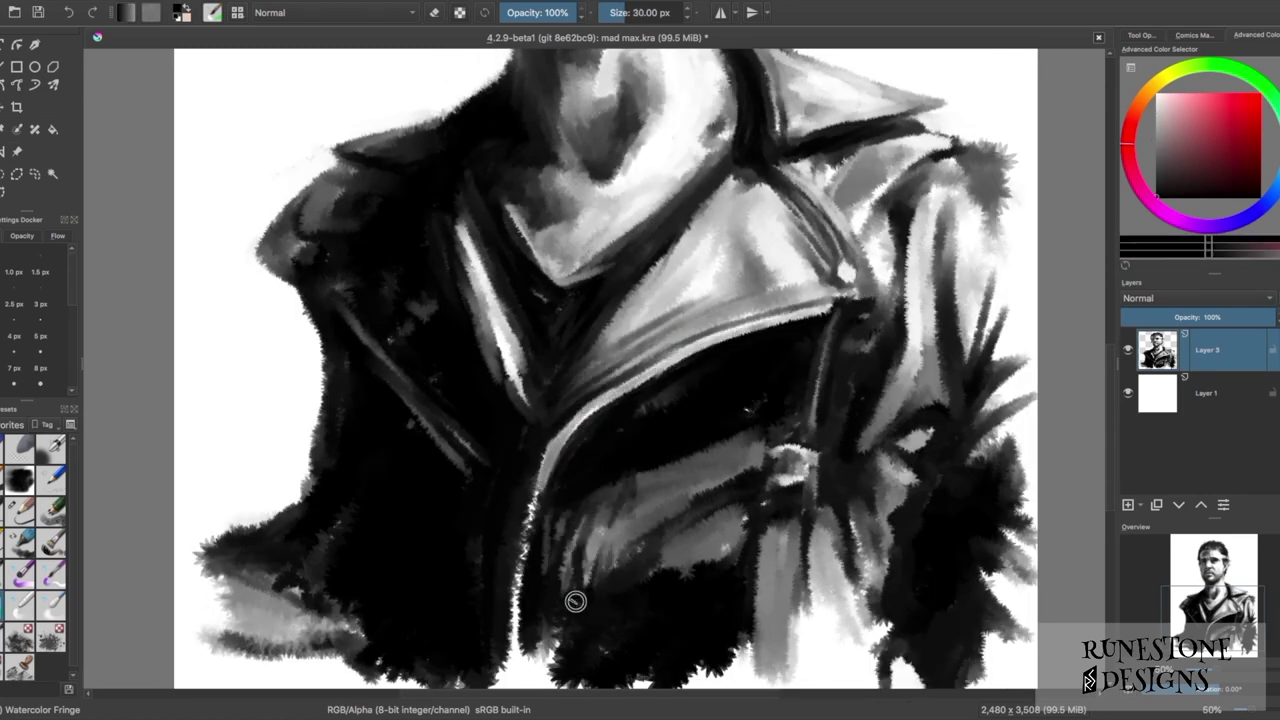
# - Deepen the lower jacket folds and the jacket bottom with dark strokes
pyautogui.moveTo(745, 512); pyautogui.dragTo(705, 562)
pyautogui.moveTo(755, 430); pyautogui.dragTo(635, 412)
pyautogui.moveTo(640, 506); pyautogui.dragTo(582, 584)
pyautogui.scroll(-3, 585, 580)
pyautogui.moveTo(610, 236); pyautogui.dragTo(563, 317)
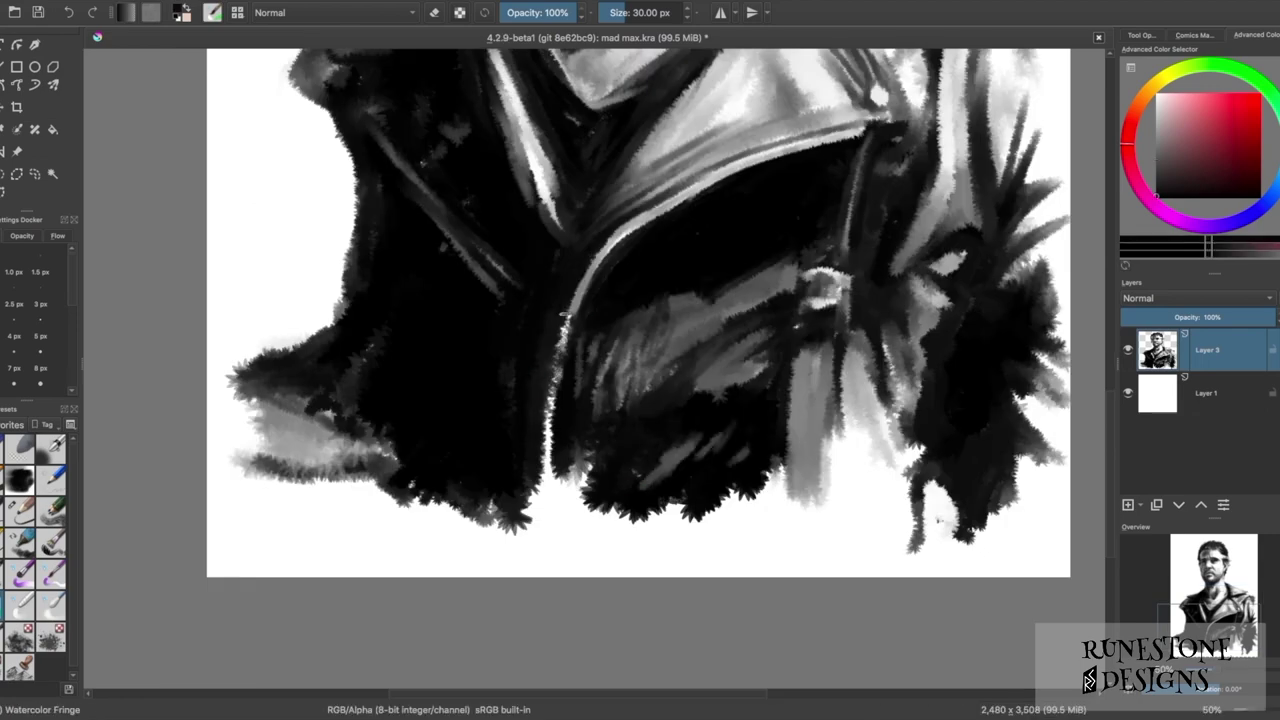
# - Darken along and beside the zipper and the jacket's lower left
pyautogui.moveTo(536, 479); pyautogui.dragTo(558, 372)
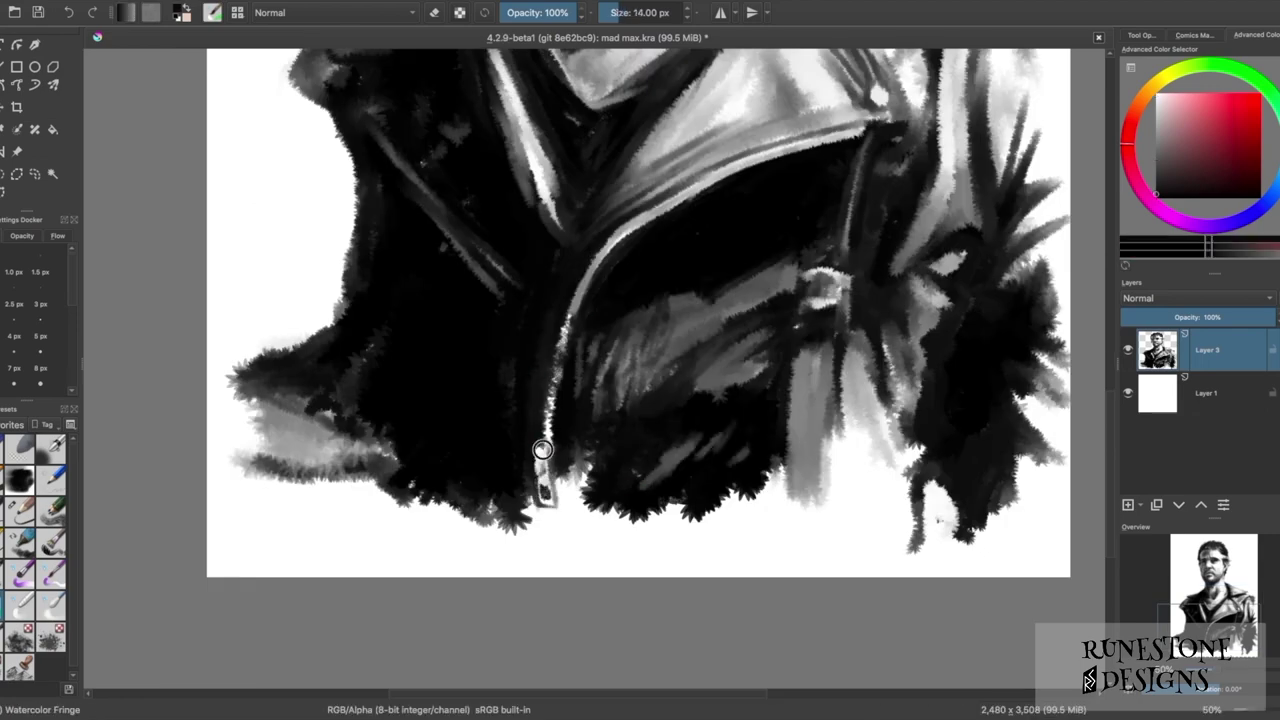
pyautogui.moveTo(540, 490)
pyautogui.mouseDown()
pyautogui.moveTo(598, 510)
pyautogui.moveTo(770, 500)
pyautogui.mouseUp()
pyautogui.moveTo(380, 450); pyautogui.dragTo(260, 395)
pyautogui.moveTo(400, 470); pyautogui.dragTo(337, 330)
# - Fill the left side of the jacket with smaller dark strokes
pyautogui.press('[')
pyautogui.press('[')
pyautogui.press('[')
pyautogui.moveTo(345, 205); pyautogui.dragTo(345, 295)
pyautogui.moveTo(330, 340); pyautogui.dragTo(245, 355)
pyautogui.moveTo(345, 260); pyautogui.dragTo(390, 315)
pyautogui.moveTo(330, 400); pyautogui.dragTo(230, 465)
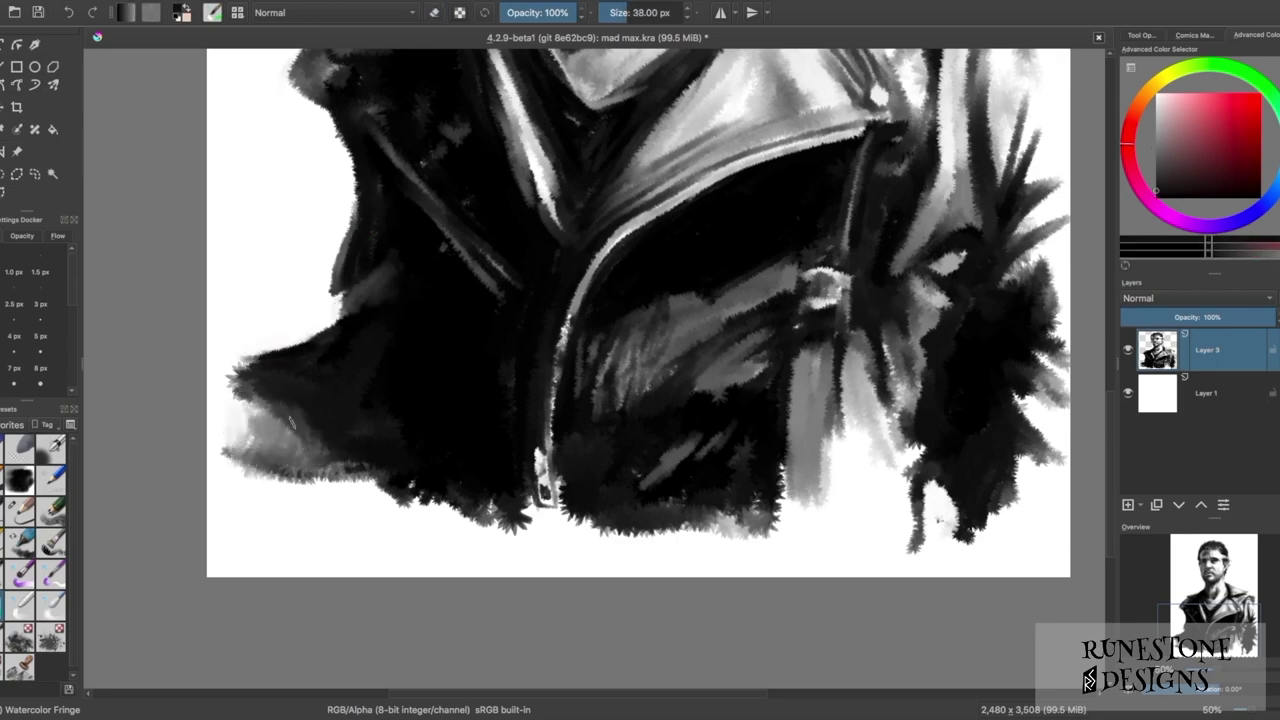
pyautogui.press('[')
pyautogui.moveTo(797, 526); pyautogui.dragTo(557, 506)
# - Paint light highlights and shadows to define the strap buckle
pyautogui.scroll(2, 613, 277)
pyautogui.moveTo(612, 245)
pyautogui.mouseDown()
pyautogui.moveTo(620, 320)
pyautogui.moveTo(670, 345)
pyautogui.moveTo(690, 378)
pyautogui.mouseUp()
pyautogui.press('[')
pyautogui.press('[')
pyautogui.moveTo(592, 350); pyautogui.dragTo(620, 335)
pyautogui.moveTo(635, 412)
pyautogui.mouseDown()
pyautogui.moveTo(675, 410)
pyautogui.moveTo(688, 440)
pyautogui.mouseUp()
# - Refine the buckle's edges and paint the mid-grey belt strap with punched holes
pyautogui.moveTo(598, 365); pyautogui.dragTo(667, 368)
pyautogui.moveTo(615, 413); pyautogui.dragTo(680, 560)
pyautogui.moveTo(641, 512); pyautogui.dragTo(625, 322)
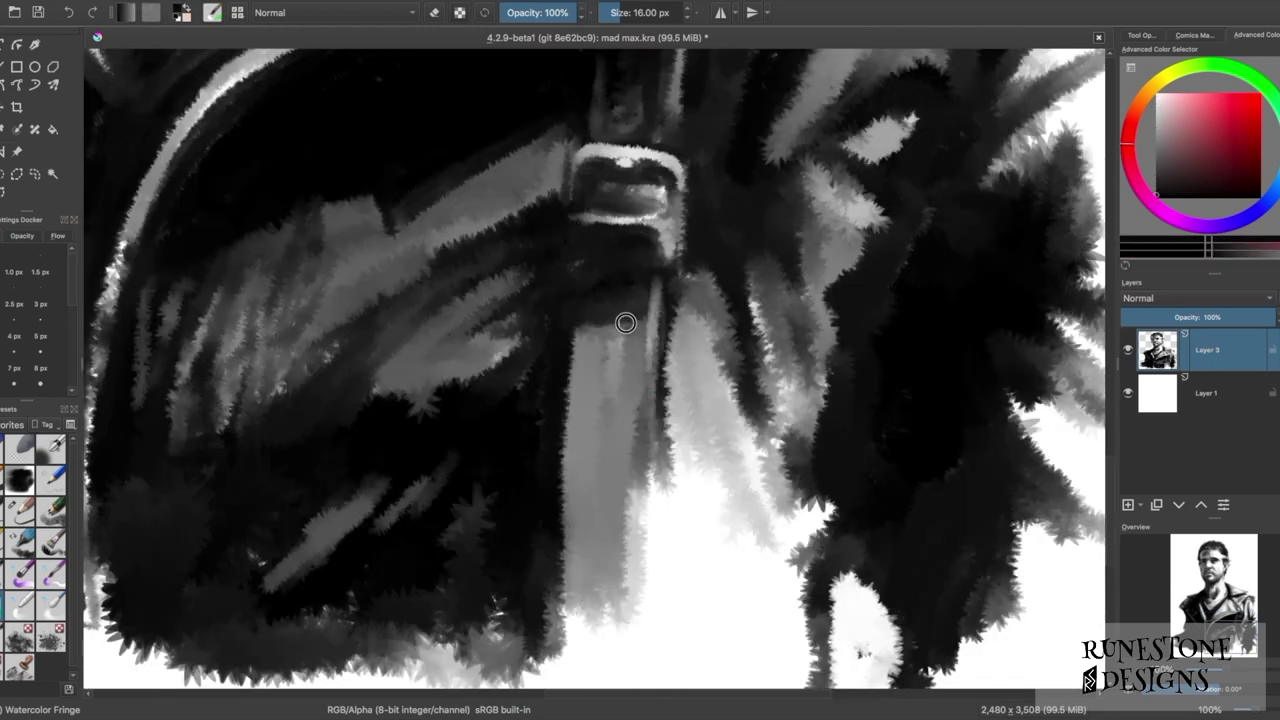
pyautogui.press('[')
pyautogui.press('[')
pyautogui.keyDown('ctrl'); pyautogui.click(596, 433); pyautogui.keyUp('ctrl')
pyautogui.moveTo(633, 382); pyautogui.dragTo(600, 550)
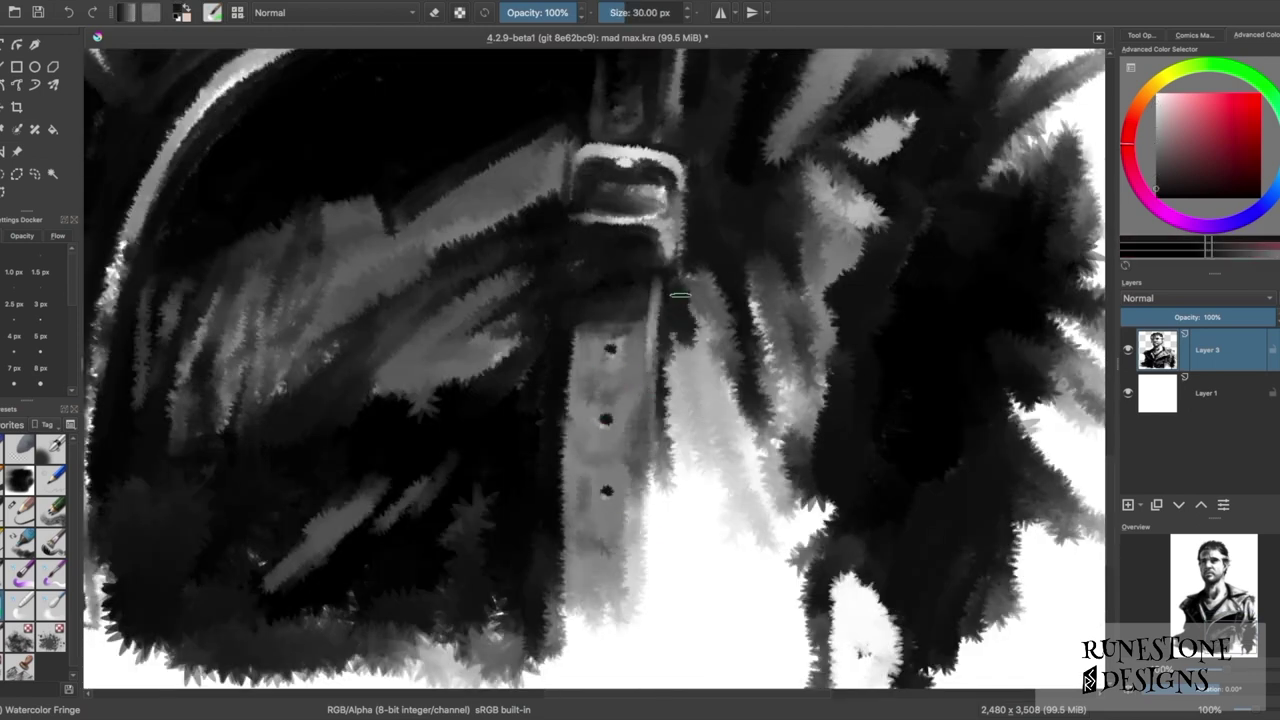
# - Add grey and dark streaks right of the strap to darken the jacket folds
pyautogui.moveTo(690, 220); pyautogui.dragTo(712, 400)
pyautogui.moveTo(690, 350); pyautogui.dragTo(700, 555)
pyautogui.moveTo(700, 430); pyautogui.dragTo(830, 600)
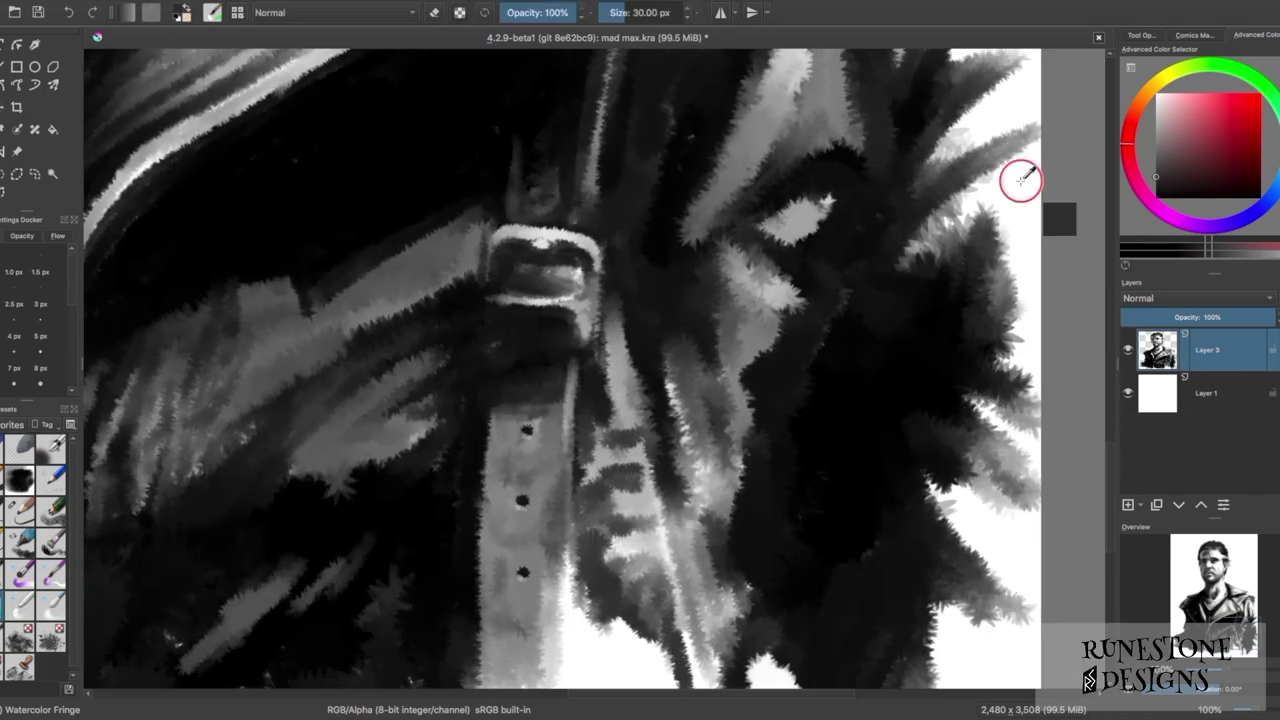
pyautogui.moveTo(810, 185); pyautogui.dragTo(749, 206)
pyautogui.moveTo(715, 130); pyautogui.dragTo(745, 287)
# - Paint light grey highlight streaks down the jacket fold with a smaller brush
pyautogui.press('[')
pyautogui.keyDown('ctrl'); pyautogui.click(743, 285); pyautogui.keyUp('ctrl')
pyautogui.moveTo(750, 240)
pyautogui.mouseDown()
pyautogui.moveTo(790, 305)
pyautogui.moveTo(745, 400)
pyautogui.moveTo(700, 575)
pyautogui.mouseUp()
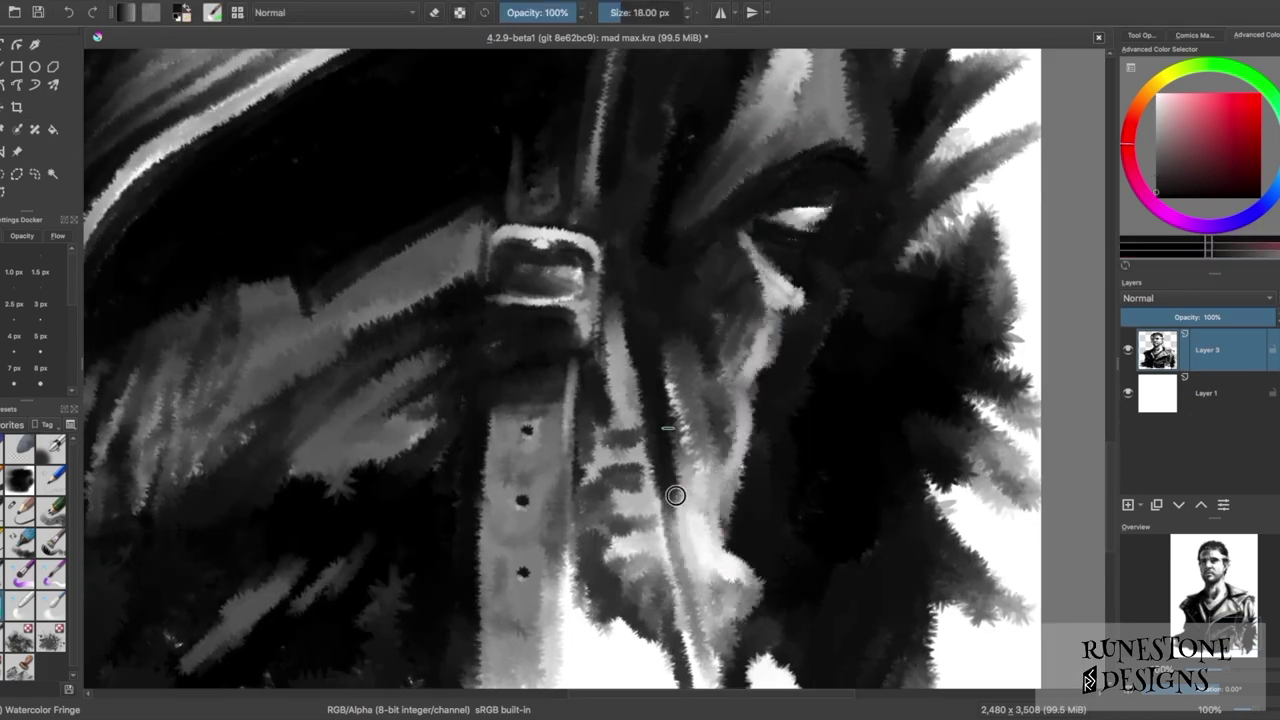
pyautogui.press('-')
pyautogui.moveTo(740, 440); pyautogui.dragTo(790, 560)
# - Reframe the view from jacket to face and add a dark stroke on the right shoulder
pyautogui.press('[')
pyautogui.press('-')
pyautogui.press('-')
pyautogui.press('-')
pyautogui.press('1')
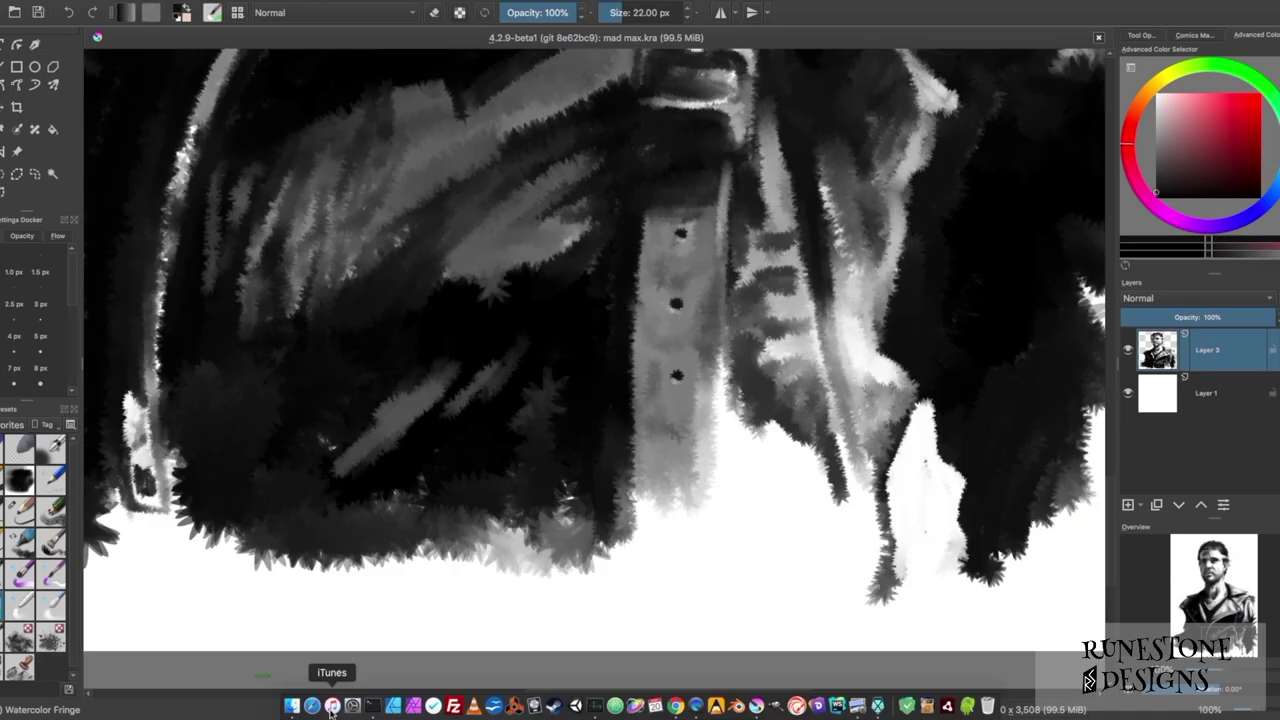
pyautogui.press(']')
pyautogui.press(']')
pyautogui.press(']')
pyautogui.press('-')
pyautogui.press('-')
pyautogui.press('-')
pyautogui.moveTo(670, 315)
pyautogui.mouseDown()
pyautogui.moveTo(703, 408)
pyautogui.moveTo(651, 357)
pyautogui.mouseUp()
pyautogui.press('e')
pyautogui.moveTo(838, 316); pyautogui.dragTo(826, 372)
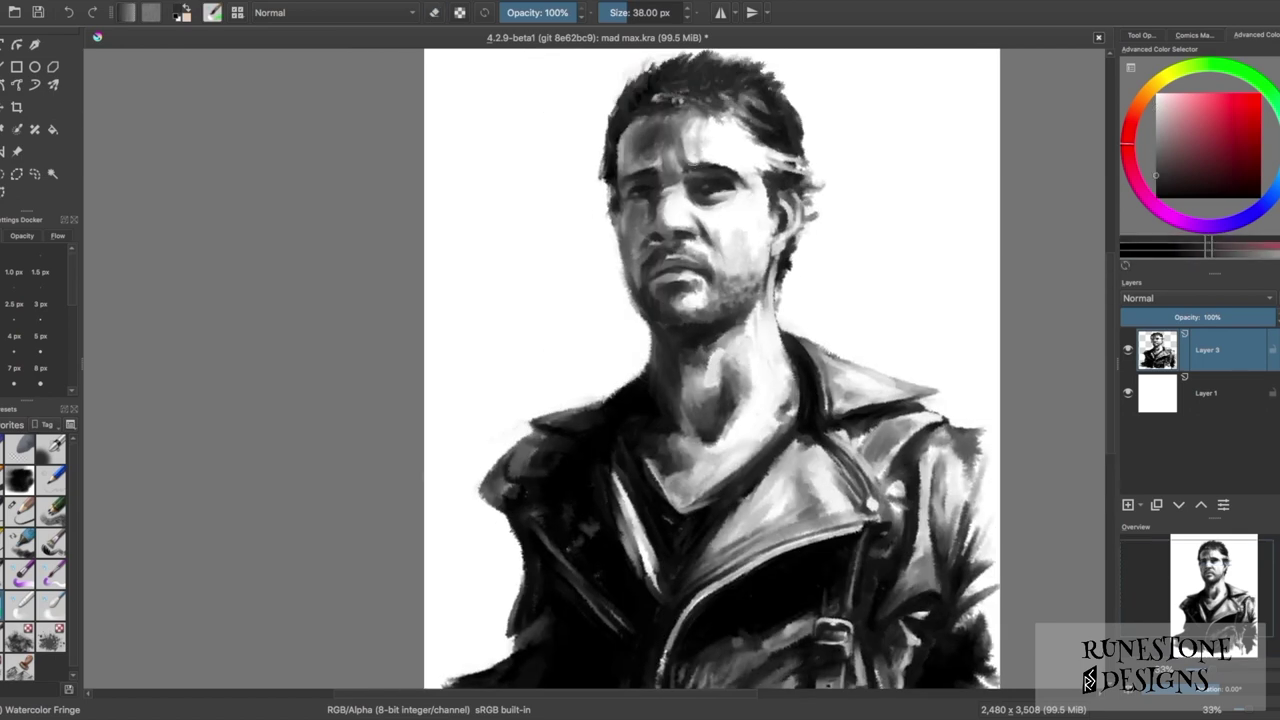
# - Return to the face on the Watercolor Fringe brush, sampling dark hair and lighter face greys
pyautogui.moveTo(665, 143); pyautogui.dragTo(800, 214)
pyautogui.scroll(1, 713, 480)
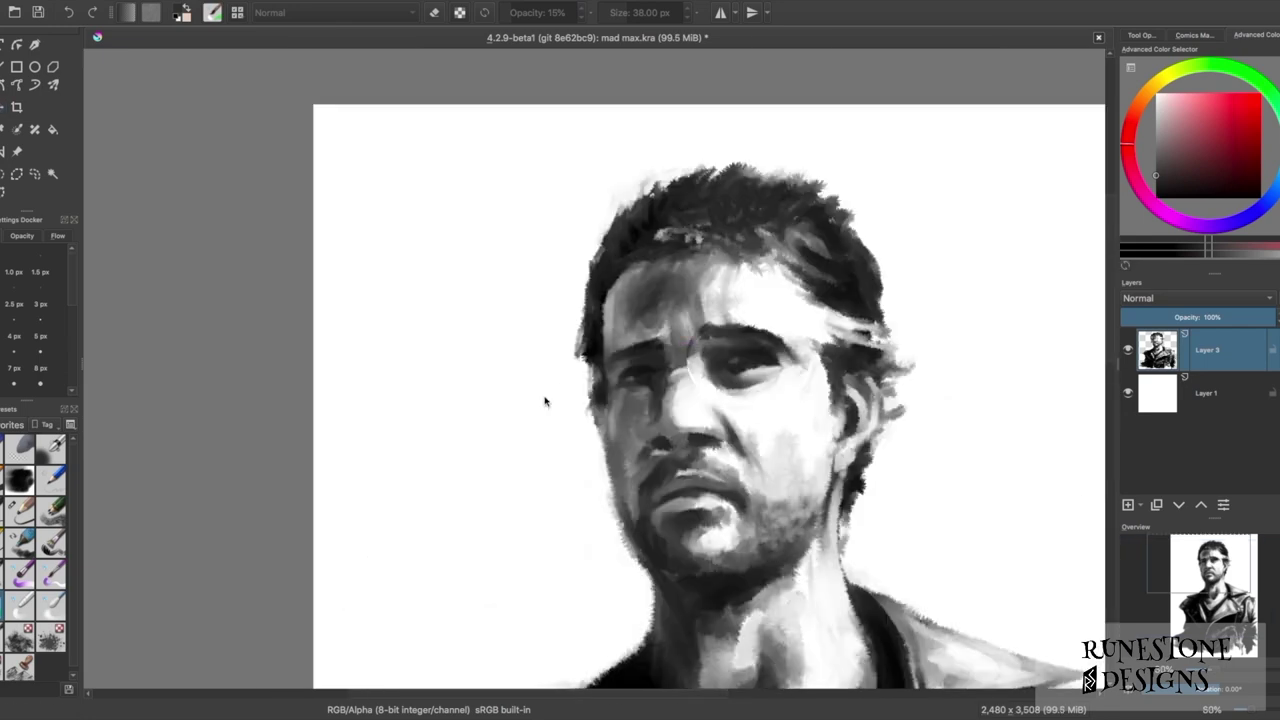
pyautogui.press('/')
pyautogui.keyDown('ctrl'); pyautogui.click(686, 257); pyautogui.keyUp('ctrl')
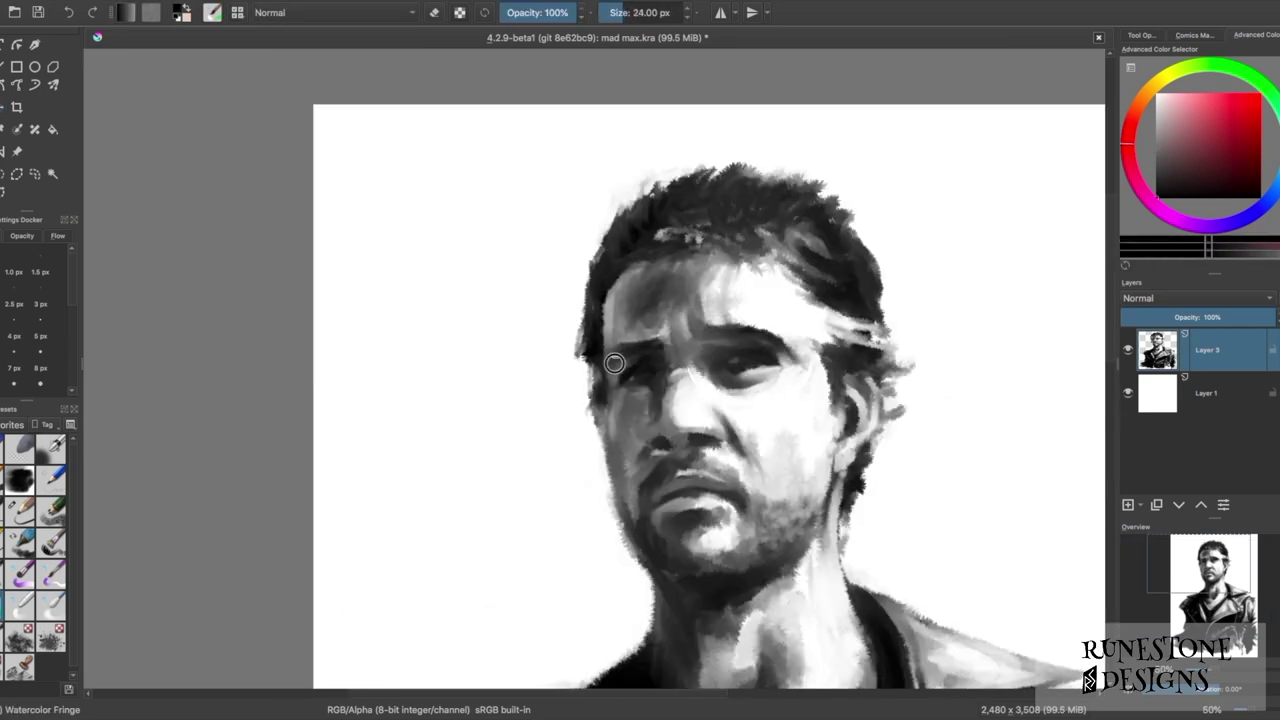
pyautogui.press('[')
pyautogui.press('[')
pyautogui.keyDown('ctrl'); pyautogui.click(750, 448); pyautogui.keyUp('ctrl')
pyautogui.press('[')
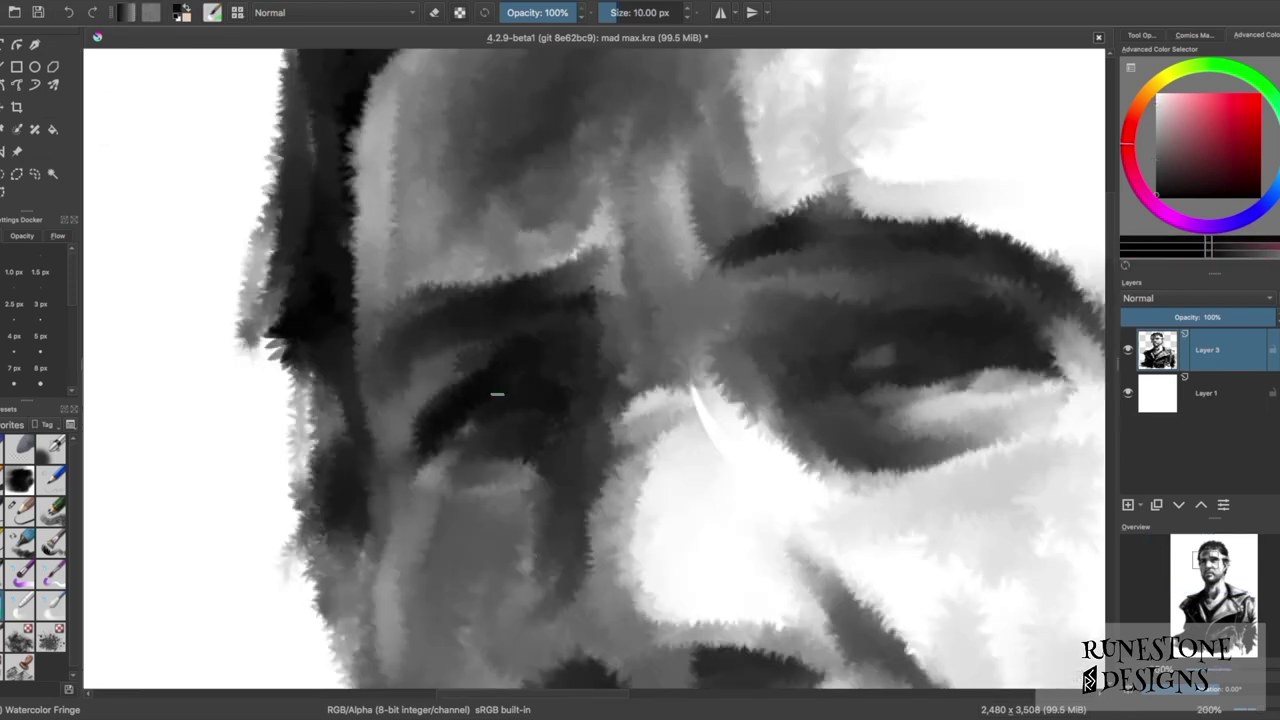
pyautogui.scroll(4, 705, 355)
# - Darken around the left eye and brow
pyautogui.moveTo(468, 417)
pyautogui.mouseDown()
pyautogui.moveTo(414, 343)
pyautogui.moveTo(500, 330)
pyautogui.mouseUp()
pyautogui.moveTo(560, 383); pyautogui.dragTo(576, 415)
pyautogui.keyDown('ctrl'); pyautogui.click(627, 447); pyautogui.keyUp('ctrl')
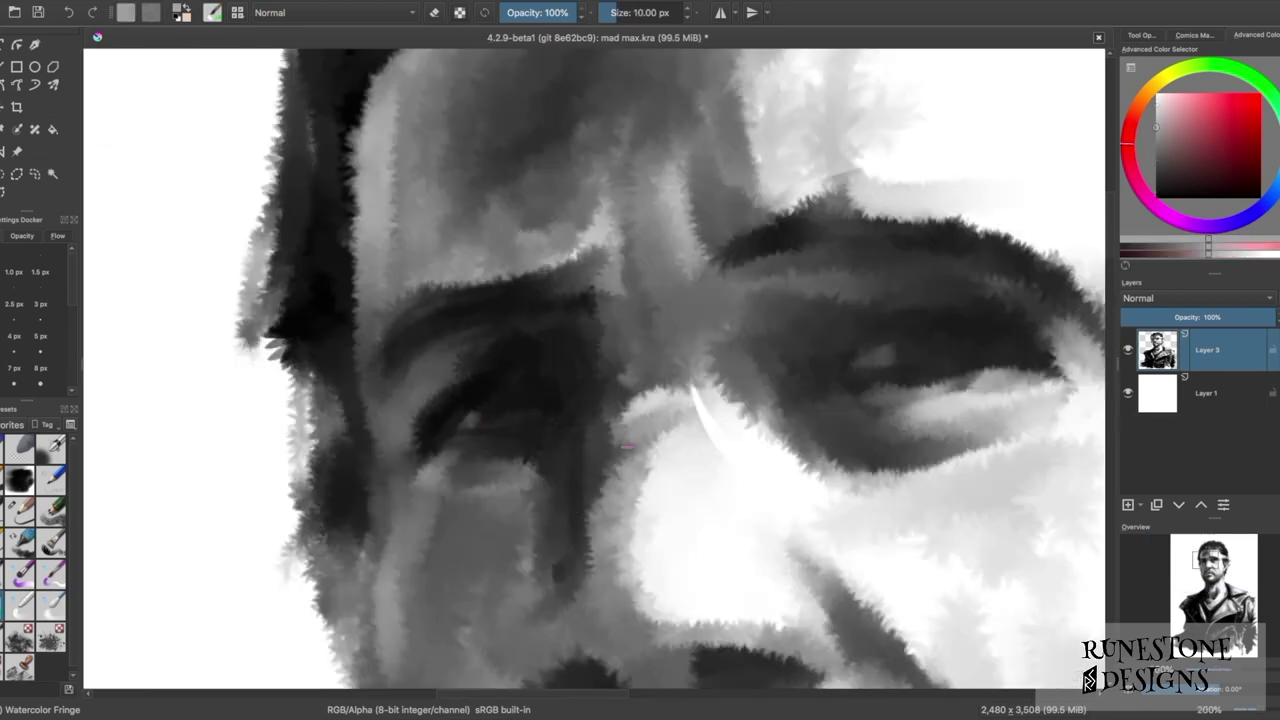
pyautogui.scroll(-5, 425, 483)
pyautogui.scroll(3, 686, 363)
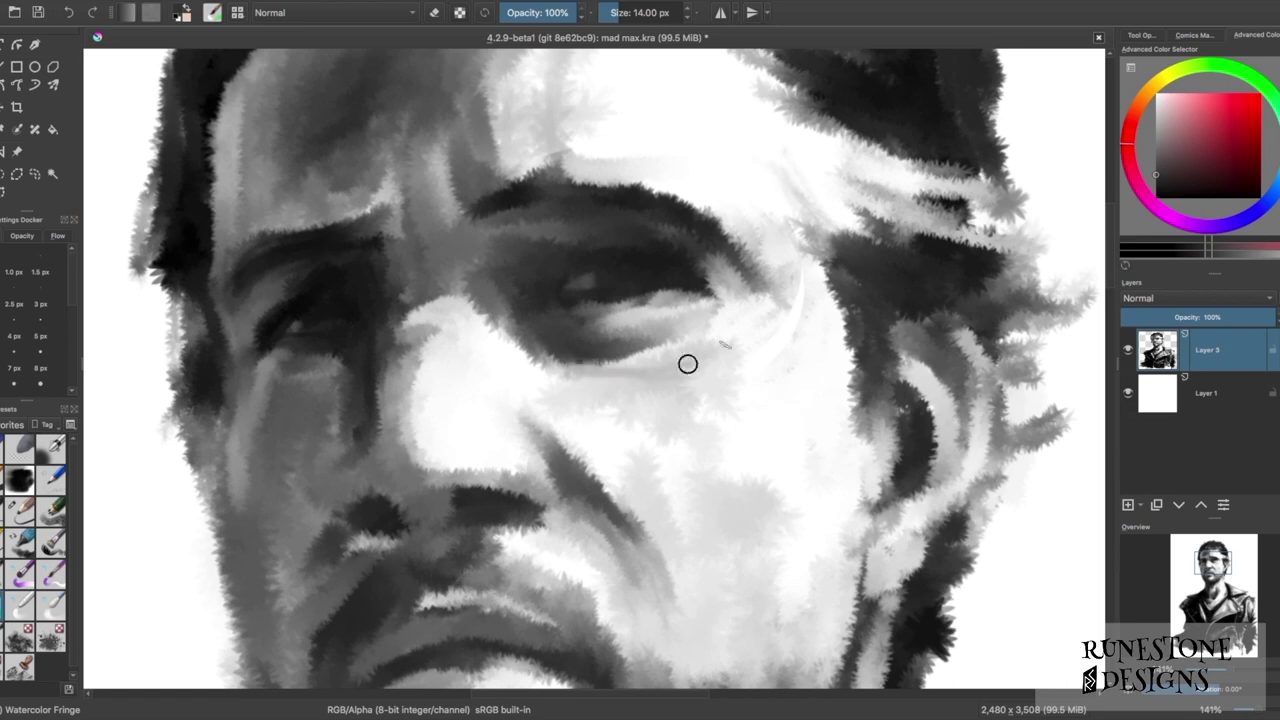
pyautogui.scroll(1, 739, 299)
# - Darken around the nostril with a darker grey and smaller brush
pyautogui.keyDown('ctrl'); pyautogui.click(630, 437); pyautogui.keyUp('ctrl')
pyautogui.press(']')
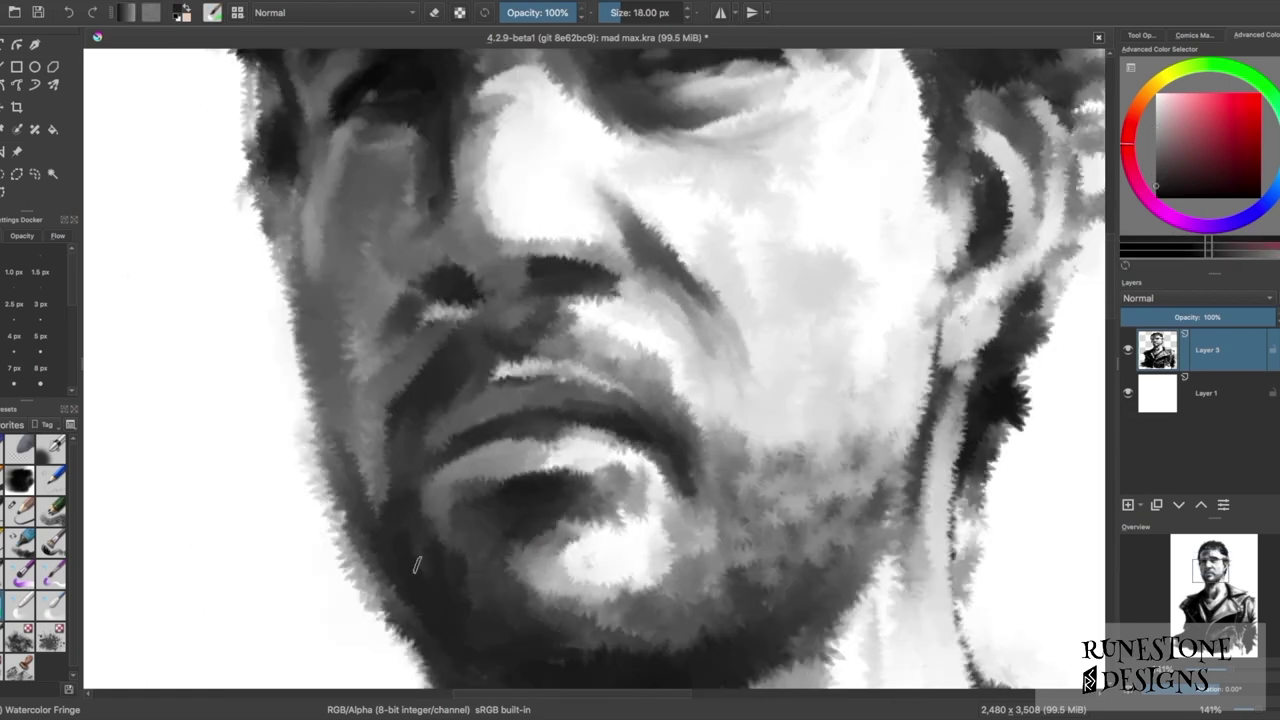
pyautogui.press('[')
pyautogui.moveTo(430, 292); pyautogui.dragTo(530, 312)
# - Lighten the area above the lip and darken the face's left edge
pyautogui.keyDown('ctrl'); pyautogui.click(500, 372); pyautogui.keyUp('ctrl')
pyautogui.moveTo(488, 376)
pyautogui.mouseDown()
pyautogui.moveTo(524, 369)
pyautogui.moveTo(572, 612)
pyautogui.mouseUp()
pyautogui.keyDown('ctrl'); pyautogui.click(524, 369); pyautogui.keyUp('ctrl')
pyautogui.moveTo(270, 170)
pyautogui.mouseDown()
pyautogui.moveTo(275, 330)
pyautogui.moveTo(335, 390)
pyautogui.mouseUp()
pyautogui.moveTo(339, 471)
pyautogui.mouseDown()
pyautogui.moveTo(421, 298)
pyautogui.moveTo(406, 120)
pyautogui.mouseUp()
# - Sample new dark and light face tones and set the brush to 14 px
pyautogui.keyDown('ctrl'); pyautogui.click(433, 172); pyautogui.keyUp('ctrl')
pyautogui.scroll(-2, 480, 139)
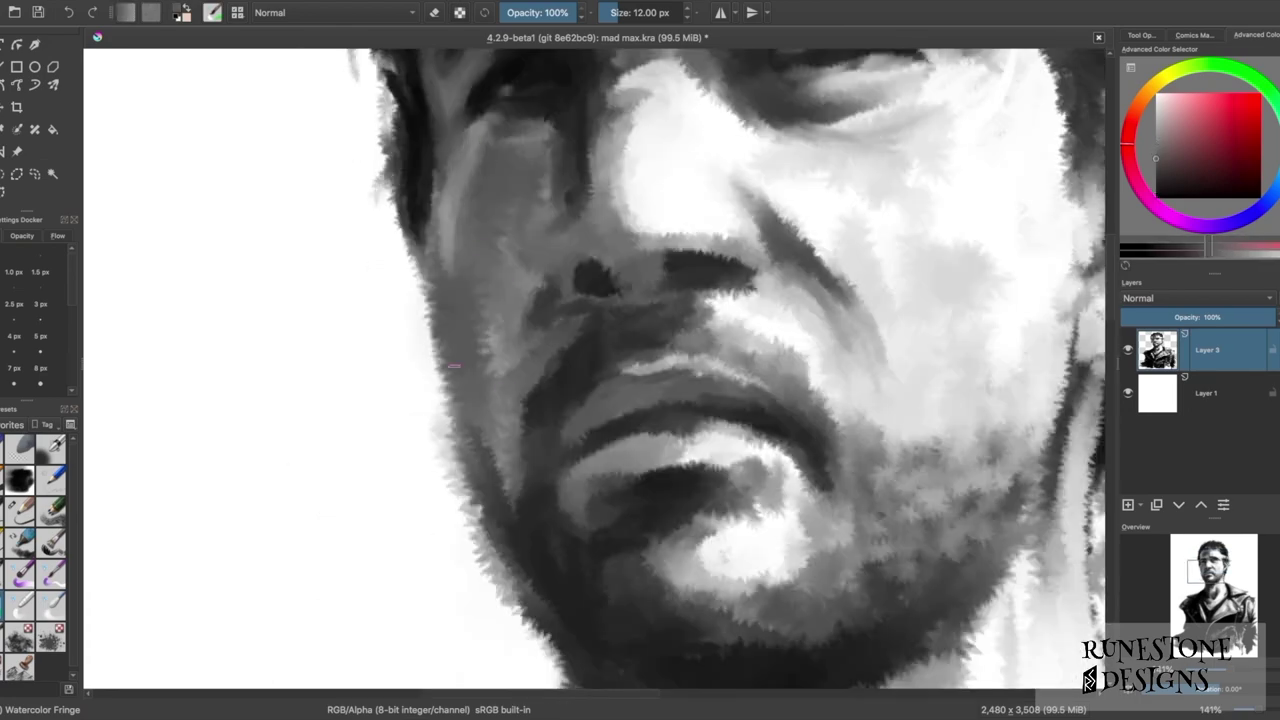
pyautogui.scroll(-4, 433, 446)
pyautogui.press(']')
pyautogui.press('1')
pyautogui.press('e')
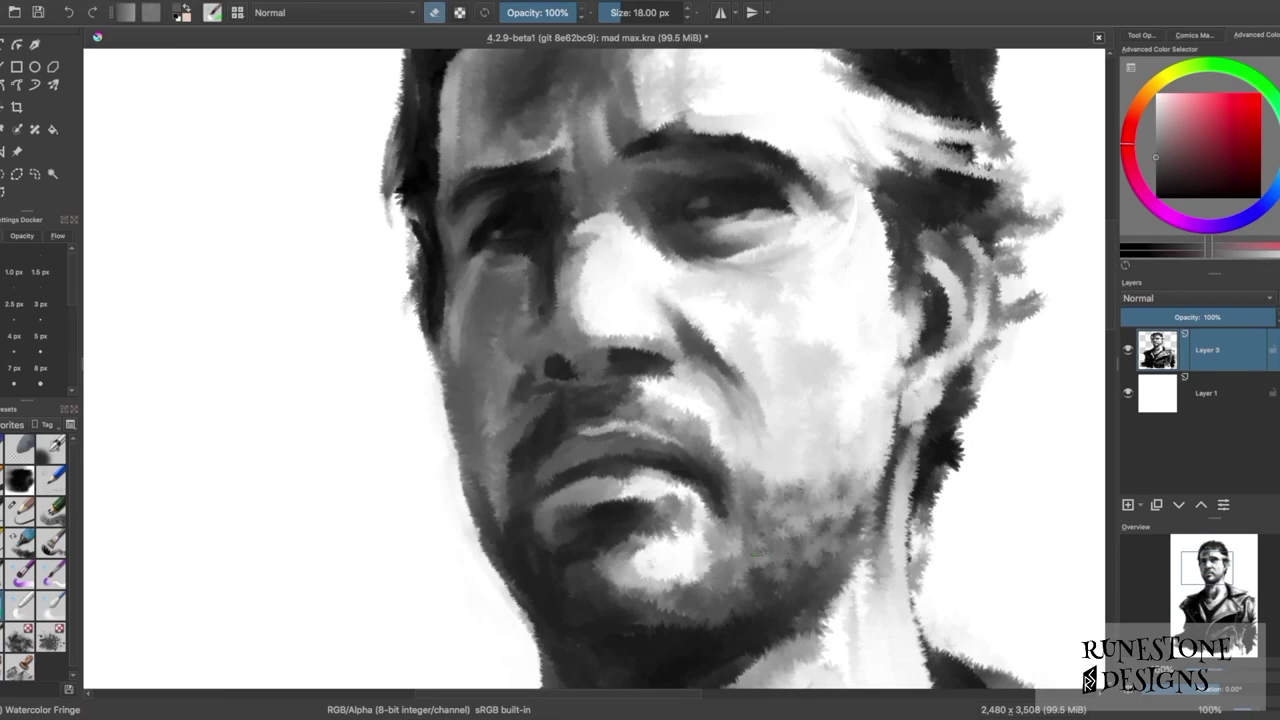
pyautogui.keyDown('ctrl'); pyautogui.click(750, 176); pyautogui.keyUp('ctrl')
pyautogui.keyDown('ctrl'); pyautogui.click(750, 232); pyautogui.keyUp('ctrl')
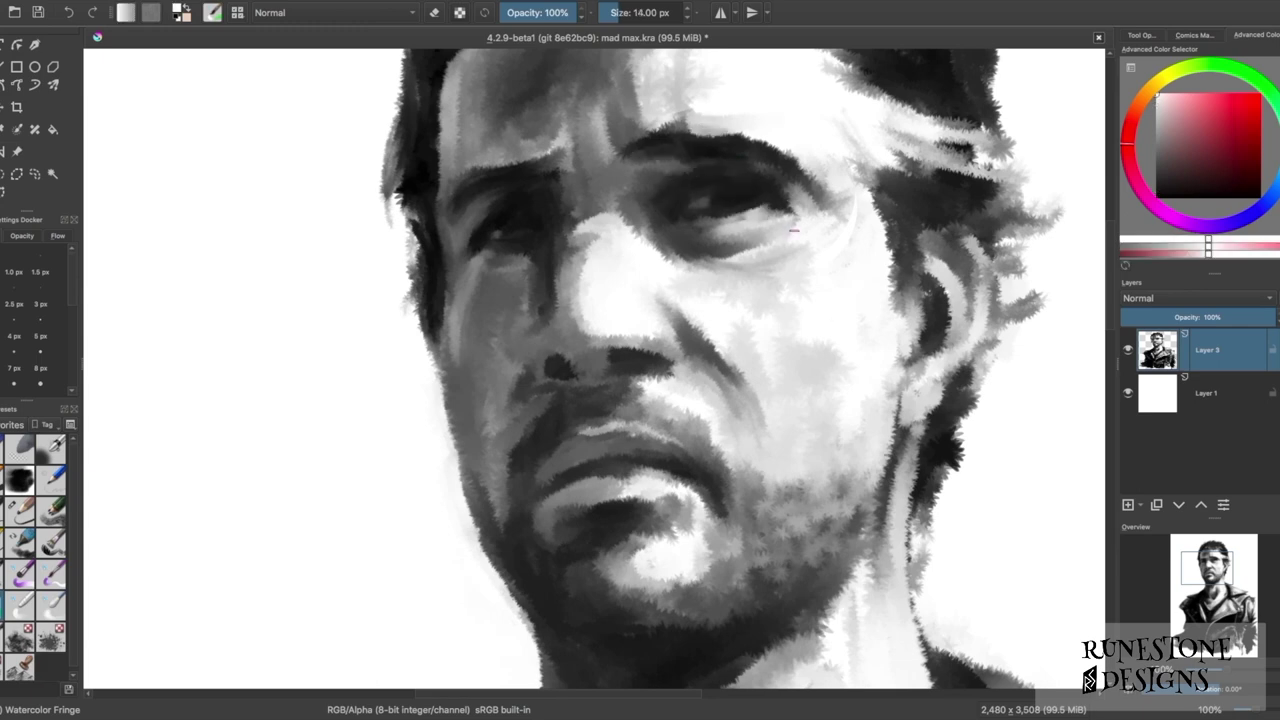
pyautogui.press('[')
pyautogui.press('2')
# - Paint small dark strokes into the hair with a 16 px brush
pyautogui.scroll(3, 549, 238)
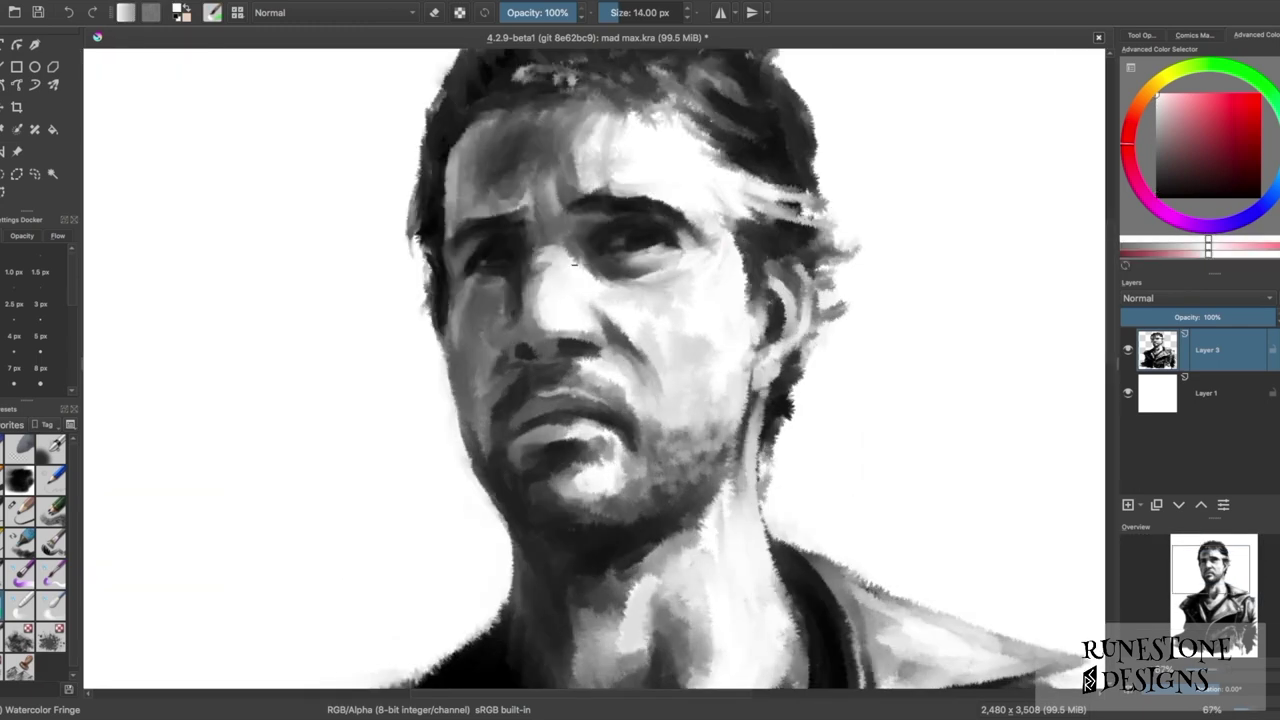
pyautogui.press(']')
pyautogui.keyDown('ctrl'); pyautogui.click(543, 333); pyautogui.keyUp('ctrl')
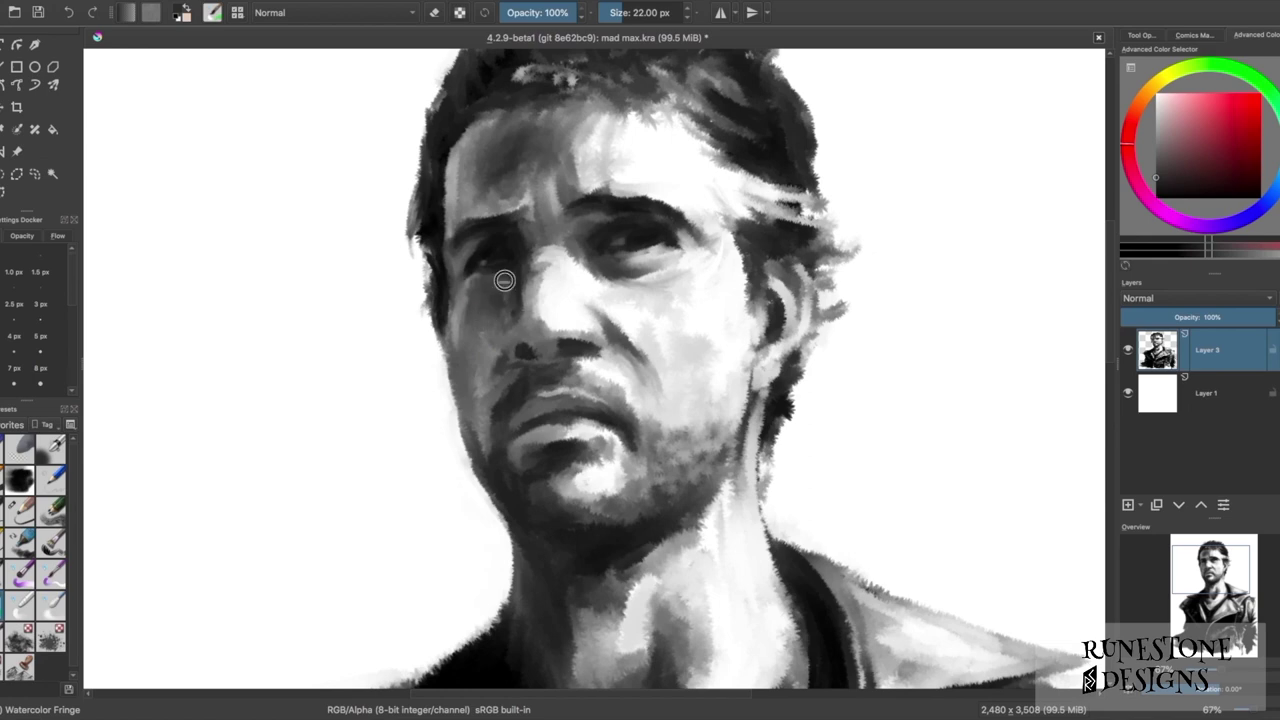
pyautogui.keyDown('ctrl'); pyautogui.click(503, 351); pyautogui.keyUp('ctrl')
pyautogui.press('[')
pyautogui.press('[')
pyautogui.press('[')
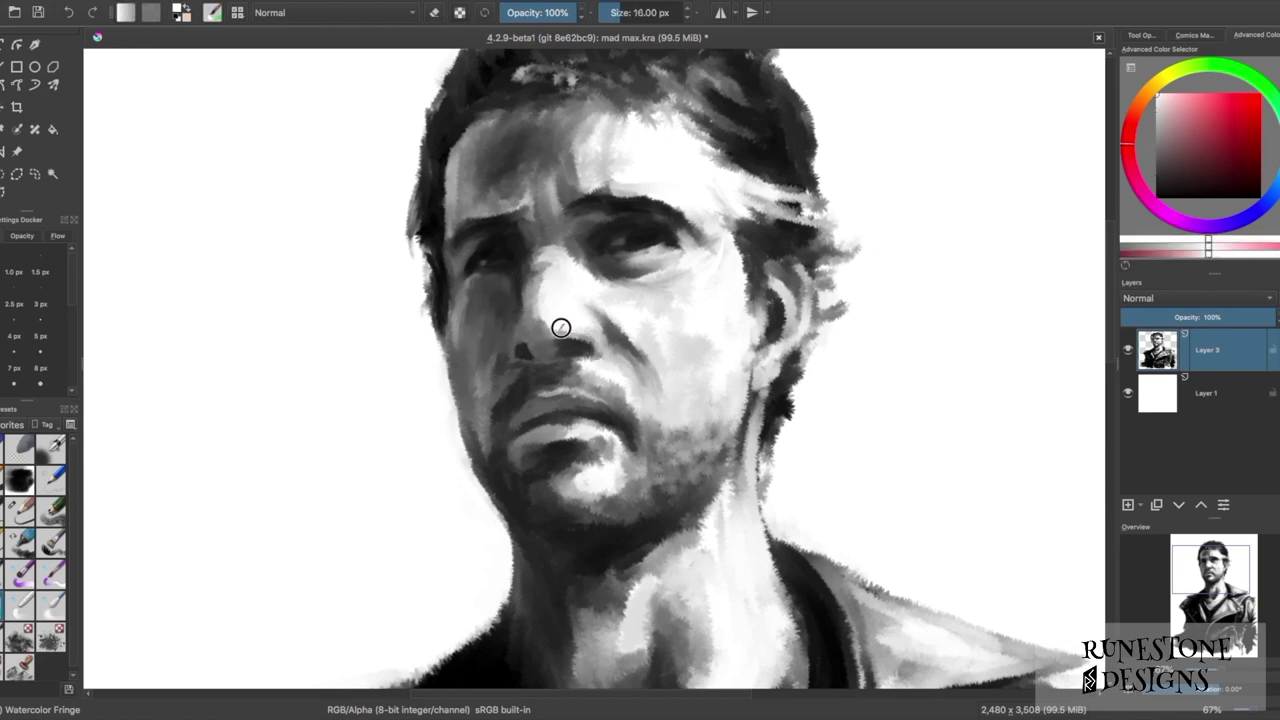
pyautogui.keyDown('ctrl'); pyautogui.click(615, 376); pyautogui.keyUp('ctrl')
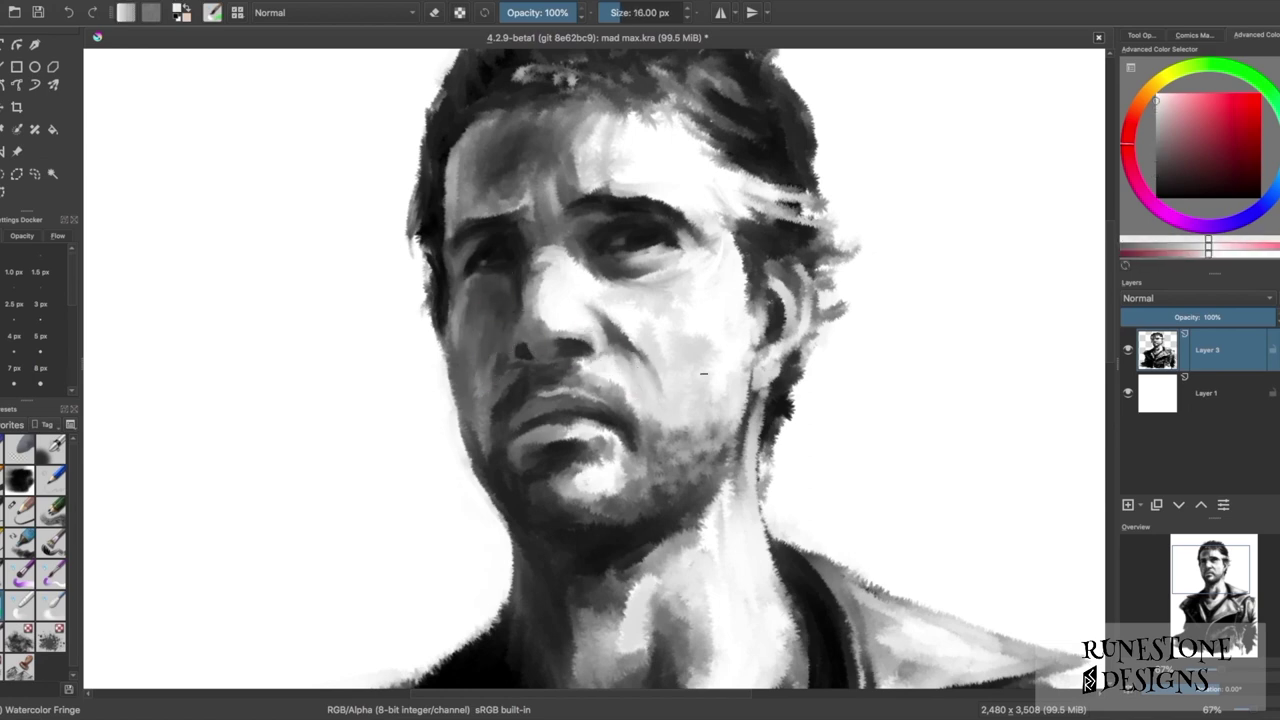
pyautogui.keyDown('ctrl'); pyautogui.click(740, 170); pyautogui.keyUp('ctrl')
pyautogui.moveTo(770, 295); pyautogui.dragTo(760, 400)
# - Add more small dark hair strokes at the top of the head, then zoom out
pyautogui.press('-')
pyautogui.press('-')
pyautogui.press('-')
pyautogui.press('=')
pyautogui.press('=')
pyautogui.press('=')
pyautogui.press(']')
pyautogui.press(']')
pyautogui.press(']')
pyautogui.keyDown('ctrl'); pyautogui.click(642, 186); pyautogui.keyUp('ctrl')
pyautogui.keyDown('ctrl'); pyautogui.click(735, 224); pyautogui.keyUp('ctrl')
pyautogui.press('[')
pyautogui.press('[')
pyautogui.press('[')
pyautogui.moveTo(700, 130); pyautogui.dragTo(740, 150)
pyautogui.press('-')
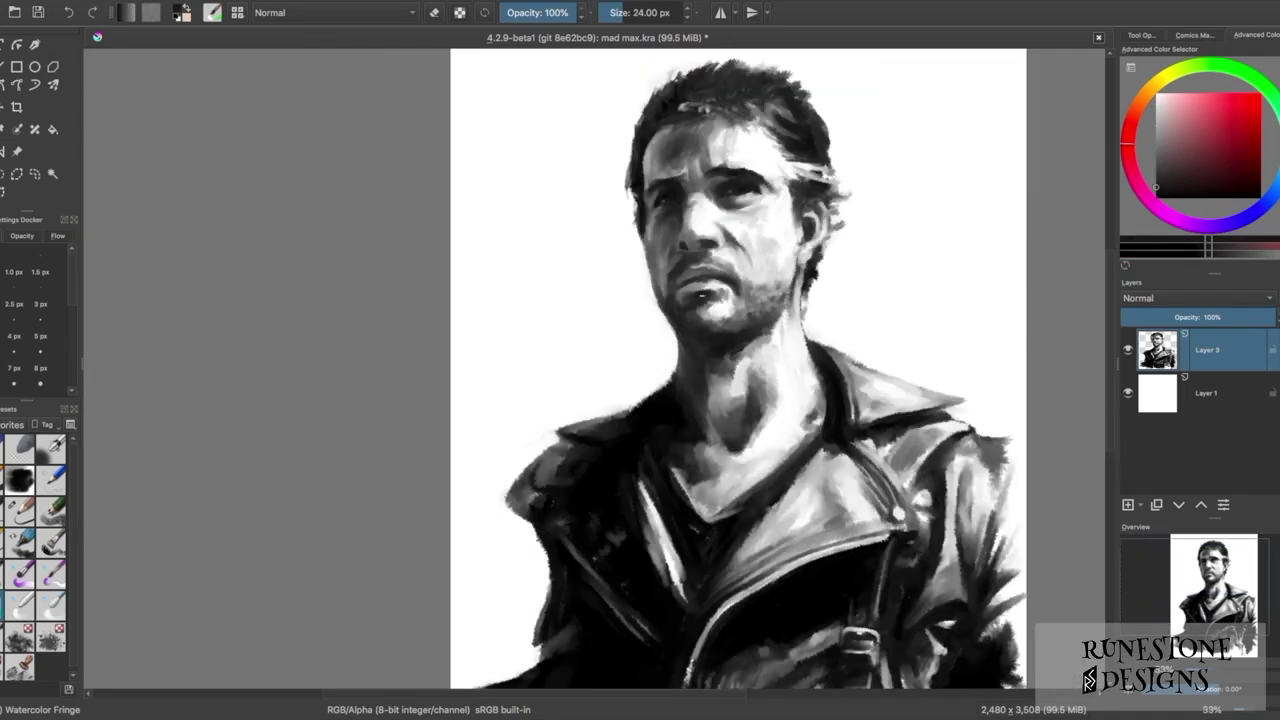
# - Undo an accidental rectangular selection over the head
pyautogui.hotkey('ctrl', 'r')
pyautogui.moveTo(490, 162); pyautogui.dragTo(822, 320)
pyautogui.hotkey('ctrl', 'z')
pyautogui.hotkey('ctrl', 'shift', 'z')
pyautogui.hotkey('ctrl', 'z')
# - Darken the hair with dark strokes using a 32 px brush
pyautogui.press('1')
pyautogui.press('-')
pyautogui.press(']')
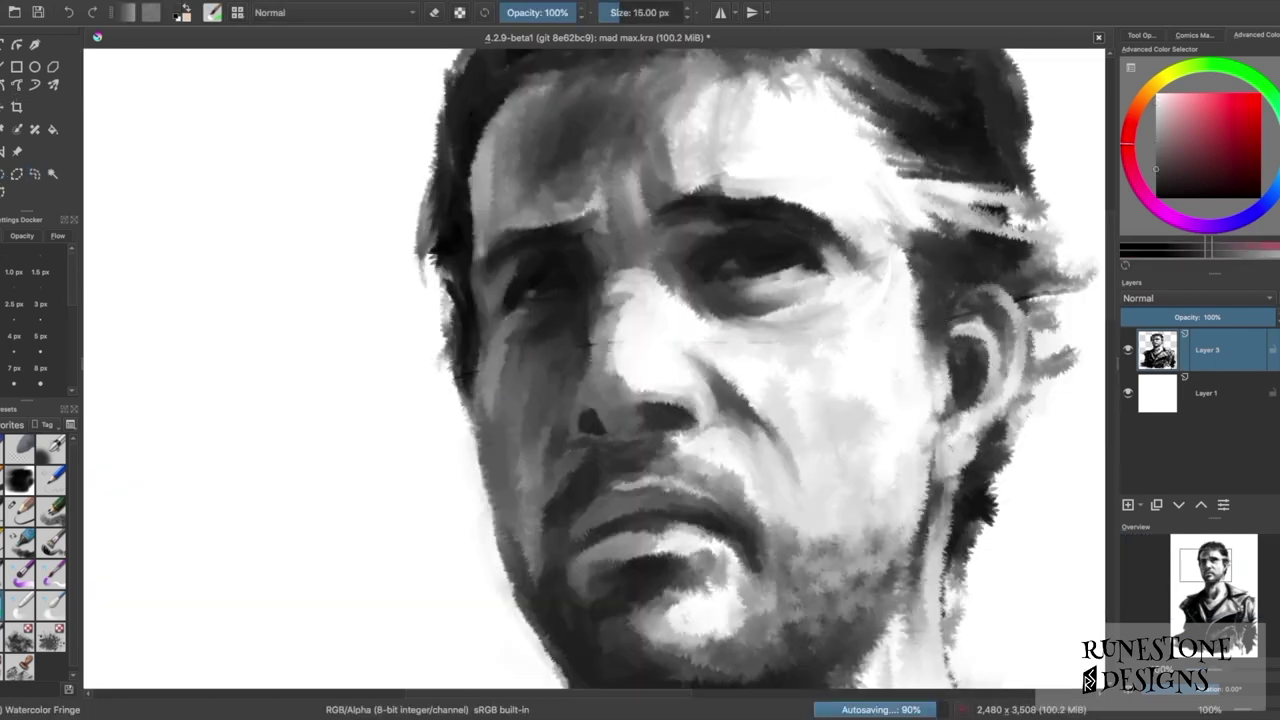
pyautogui.press('-')
pyautogui.moveTo(450, 205)
pyautogui.mouseDown()
pyautogui.moveTo(557, 181)
pyautogui.moveTo(555, 165)
pyautogui.mouseUp()
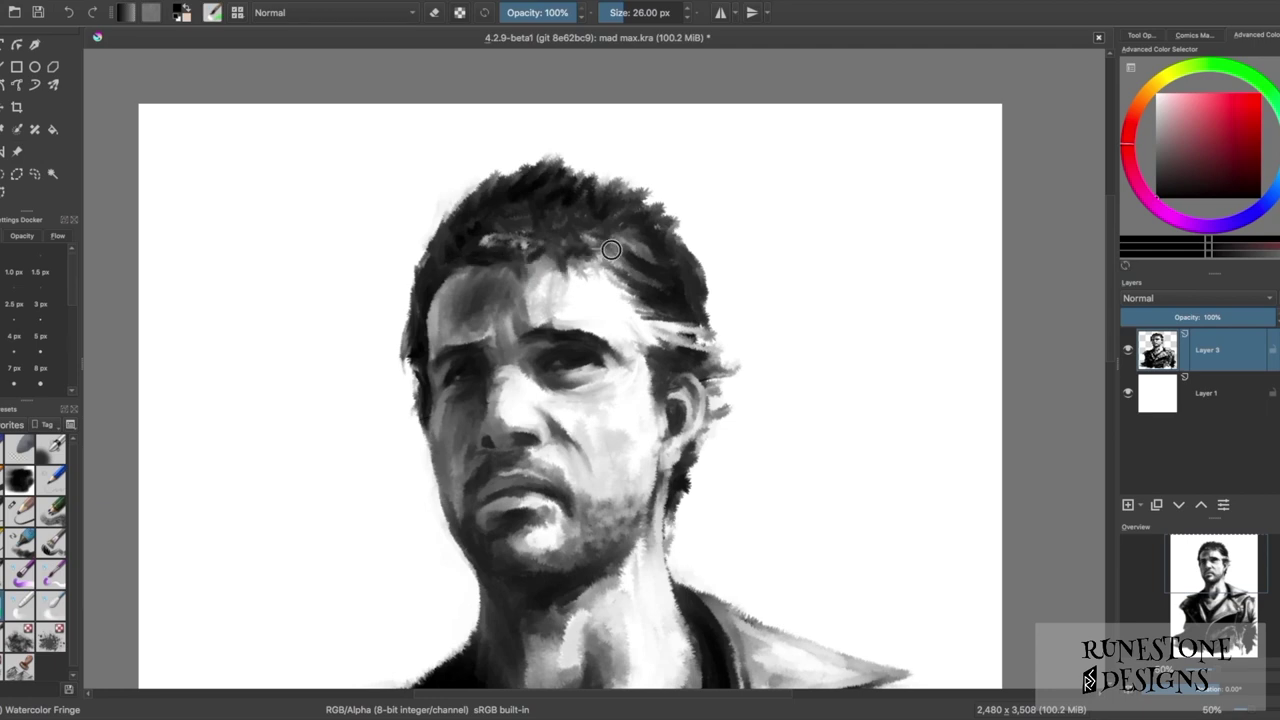
pyautogui.moveTo(611, 250); pyautogui.dragTo(597, 175)
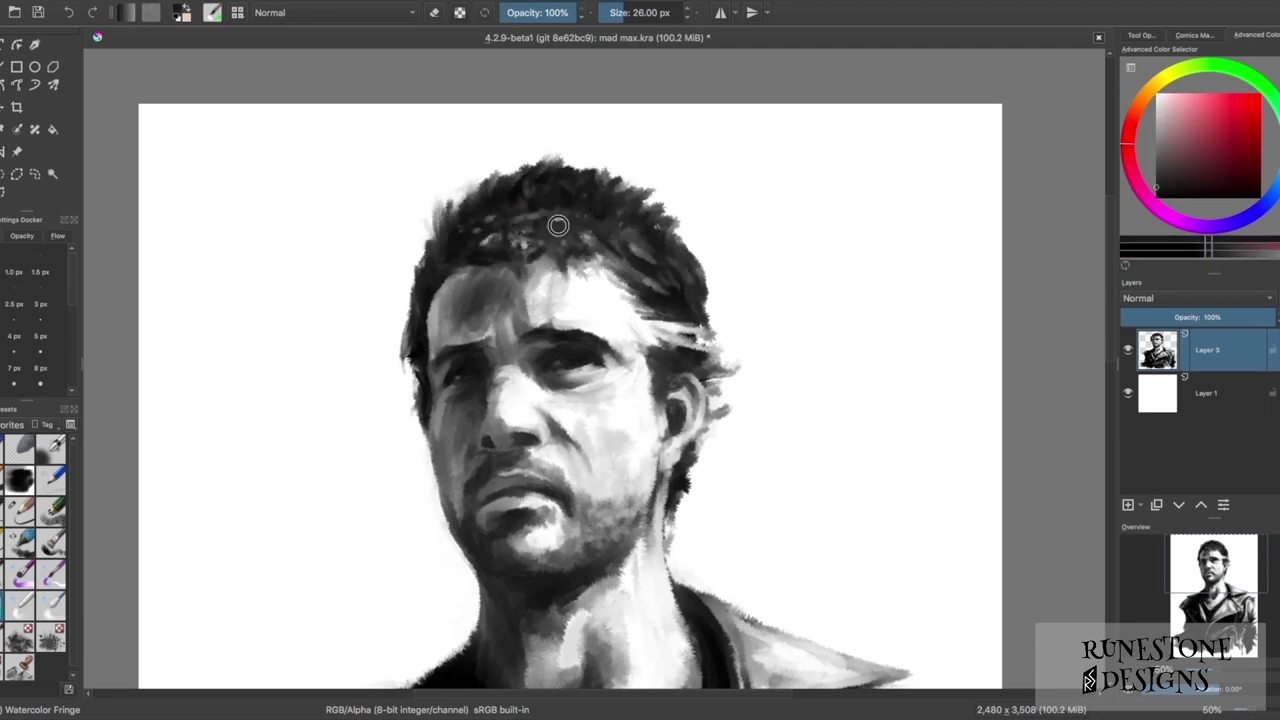
# - Look over the face, neck and jacket, and save mad max.kra
pyautogui.press('-')
pyautogui.press('+')
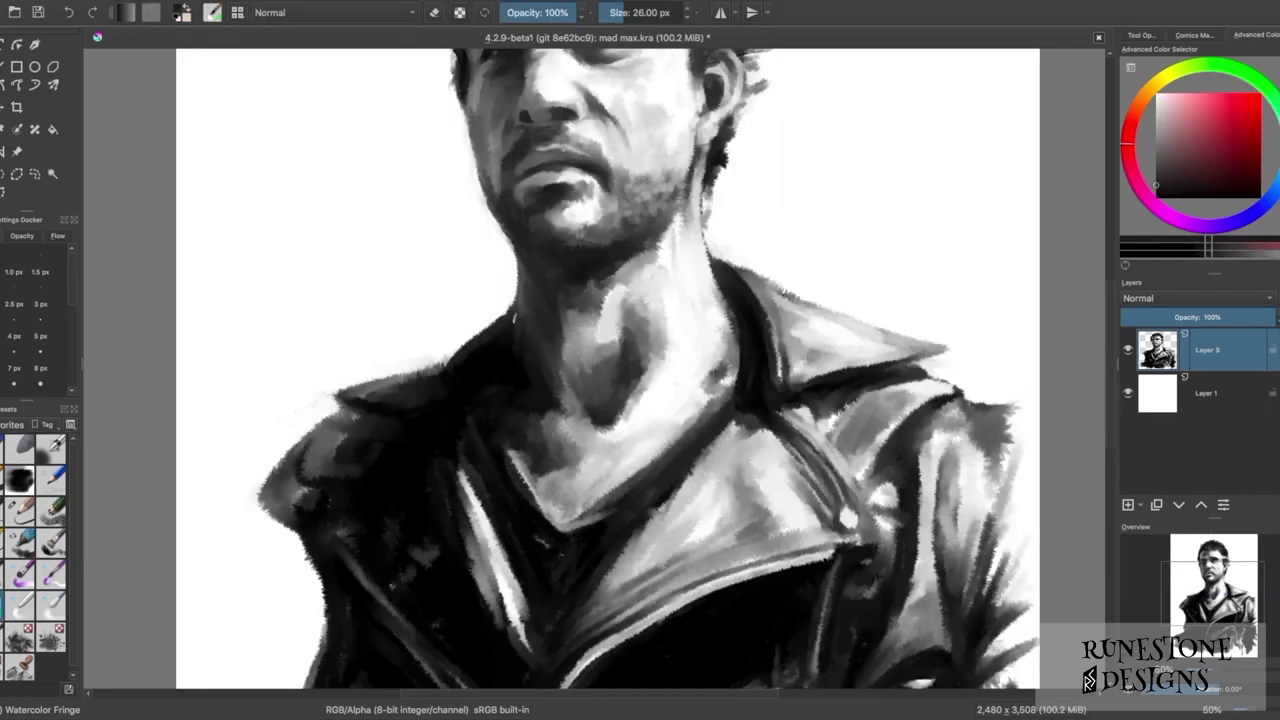
pyautogui.moveTo(295, 498); pyautogui.dragTo(335, 335)
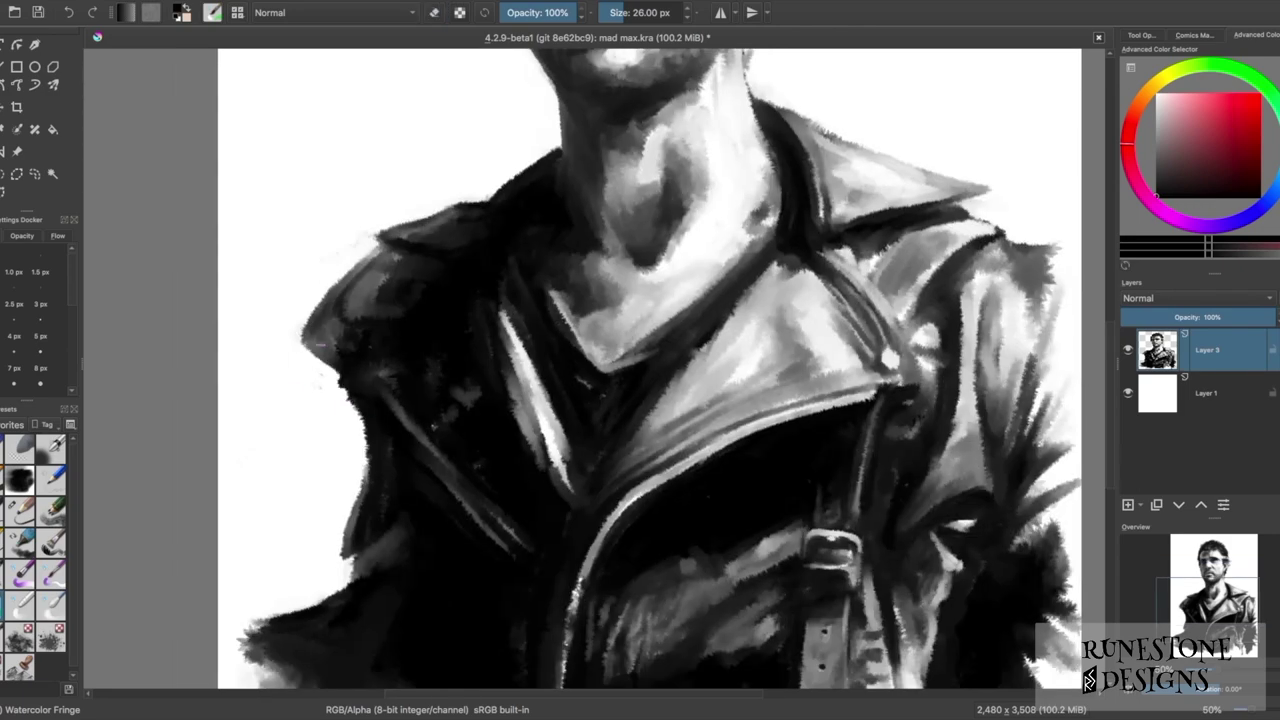
pyautogui.scroll(-3, 360, 606)
pyautogui.press('-')
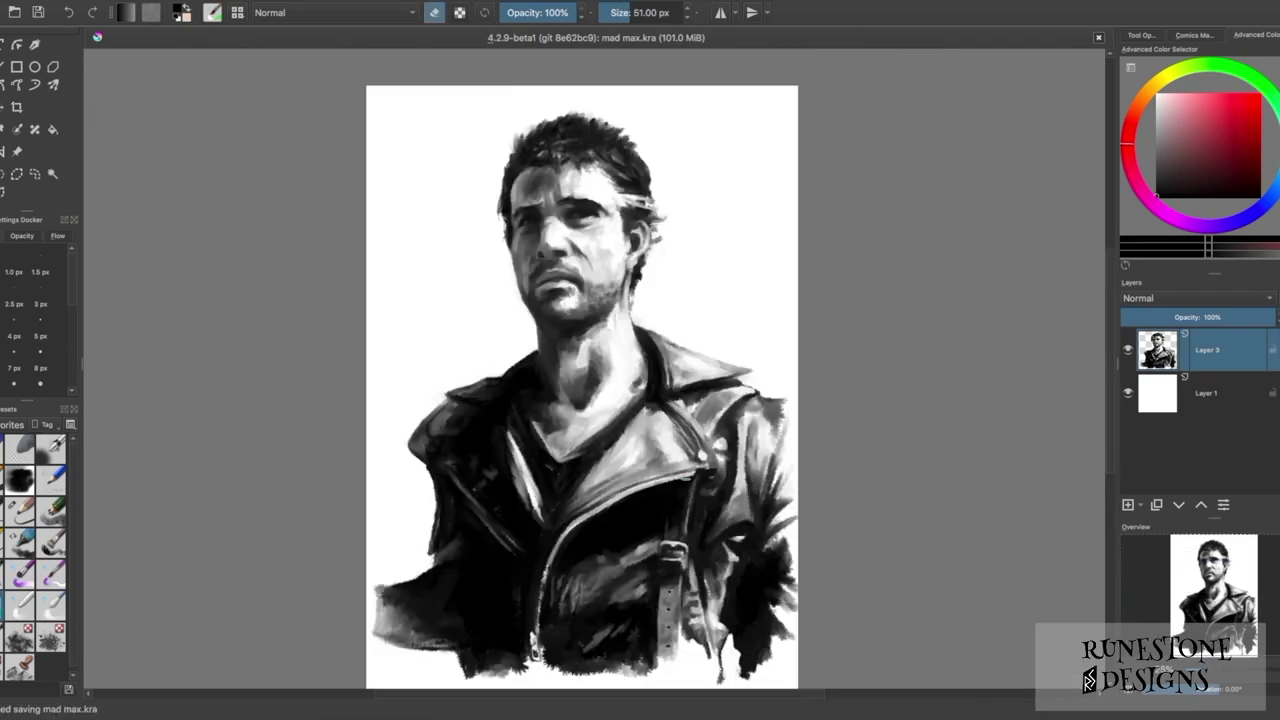
# - Zoom around the jacket while adjusting the brush between 14 and 22 px
pyautogui.scroll(2, 582, 204)
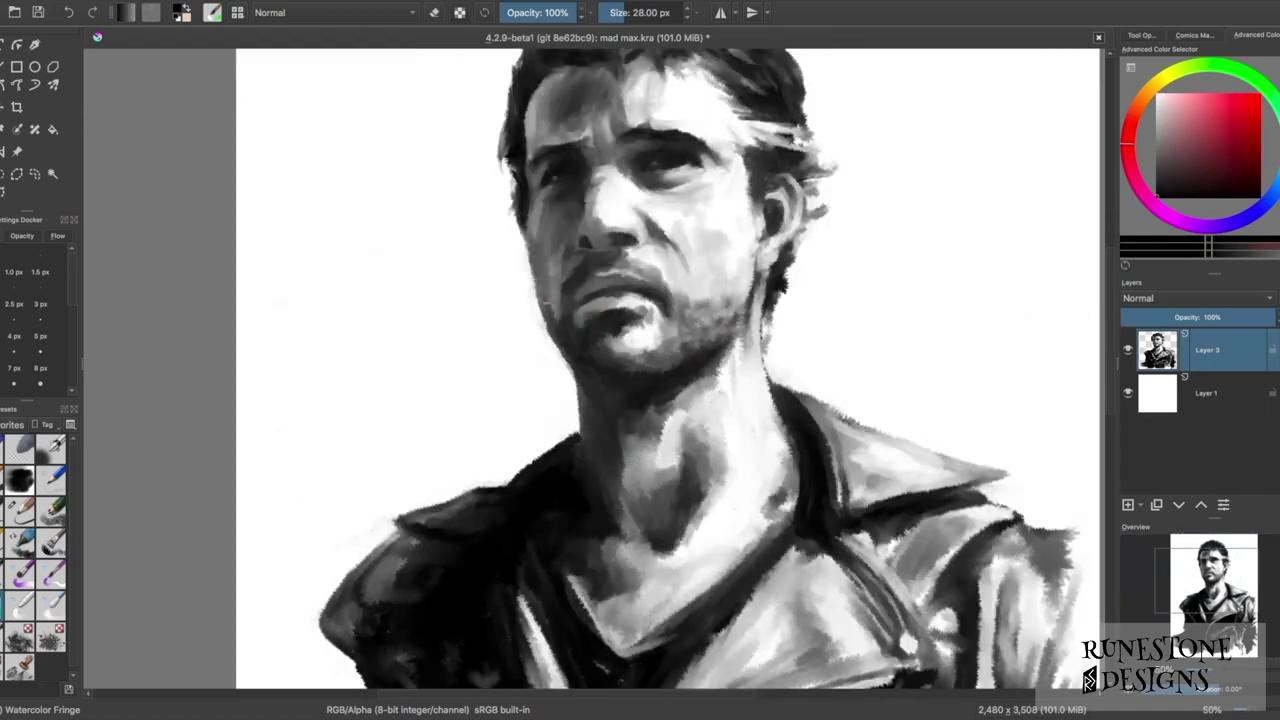
pyautogui.scroll(2, 617, 339)
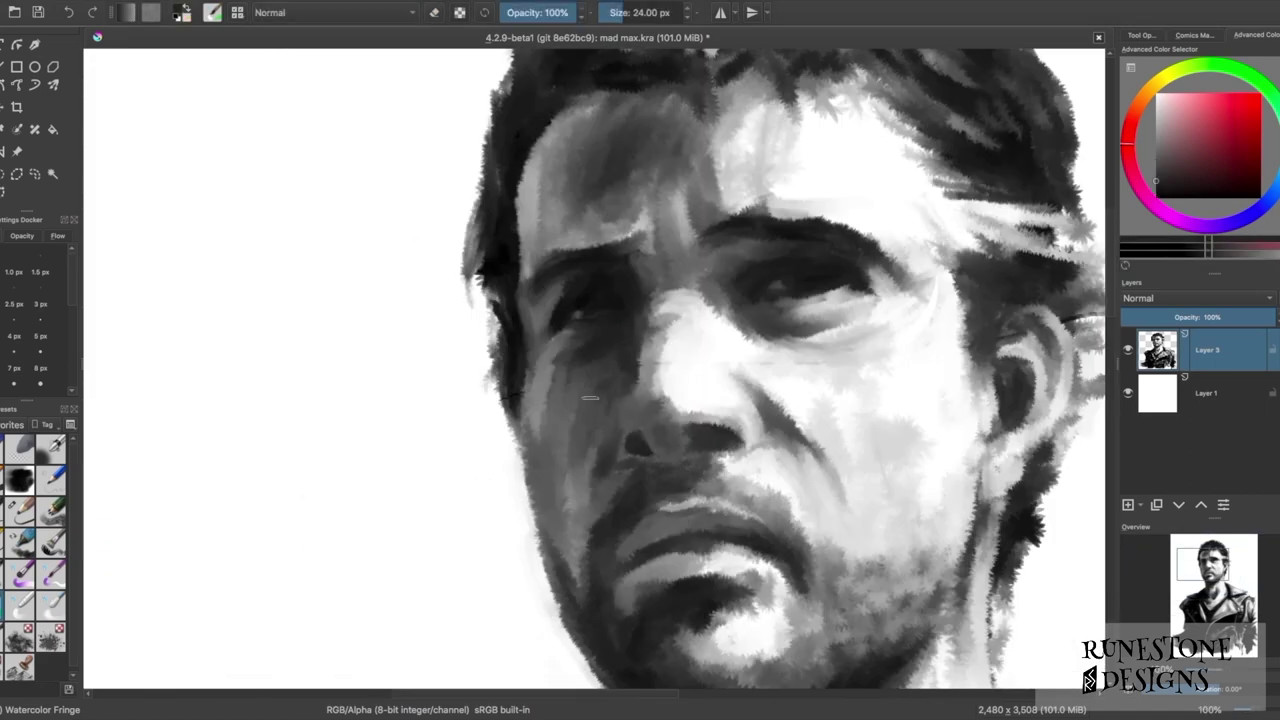
pyautogui.moveTo(622, 408)
pyautogui.mouseDown()
pyautogui.moveTo(622, 354)
pyautogui.moveTo(566, 392)
pyautogui.mouseUp()
pyautogui.scroll(1, 960, 427)
pyautogui.scroll(1, 820, 249)
pyautogui.press('[')
pyautogui.scroll(-1, 745, 360)
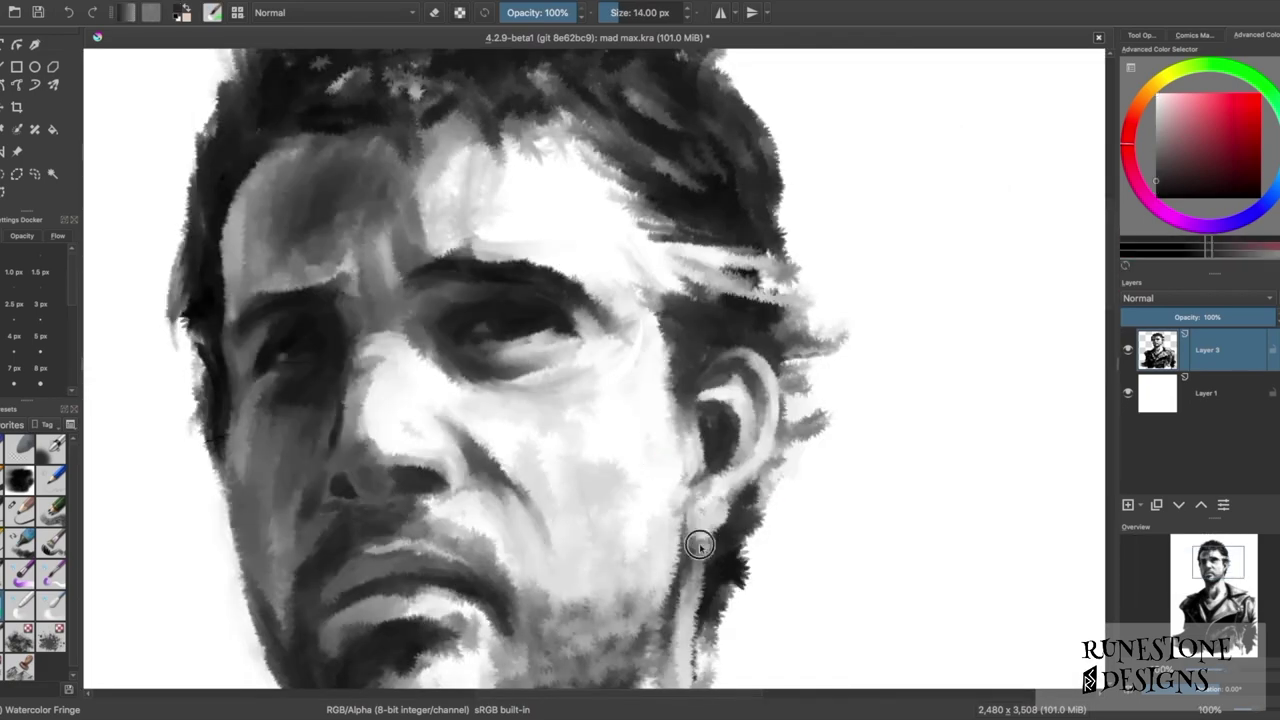
pyautogui.press(']')
pyautogui.scroll(-4, 840, 413)
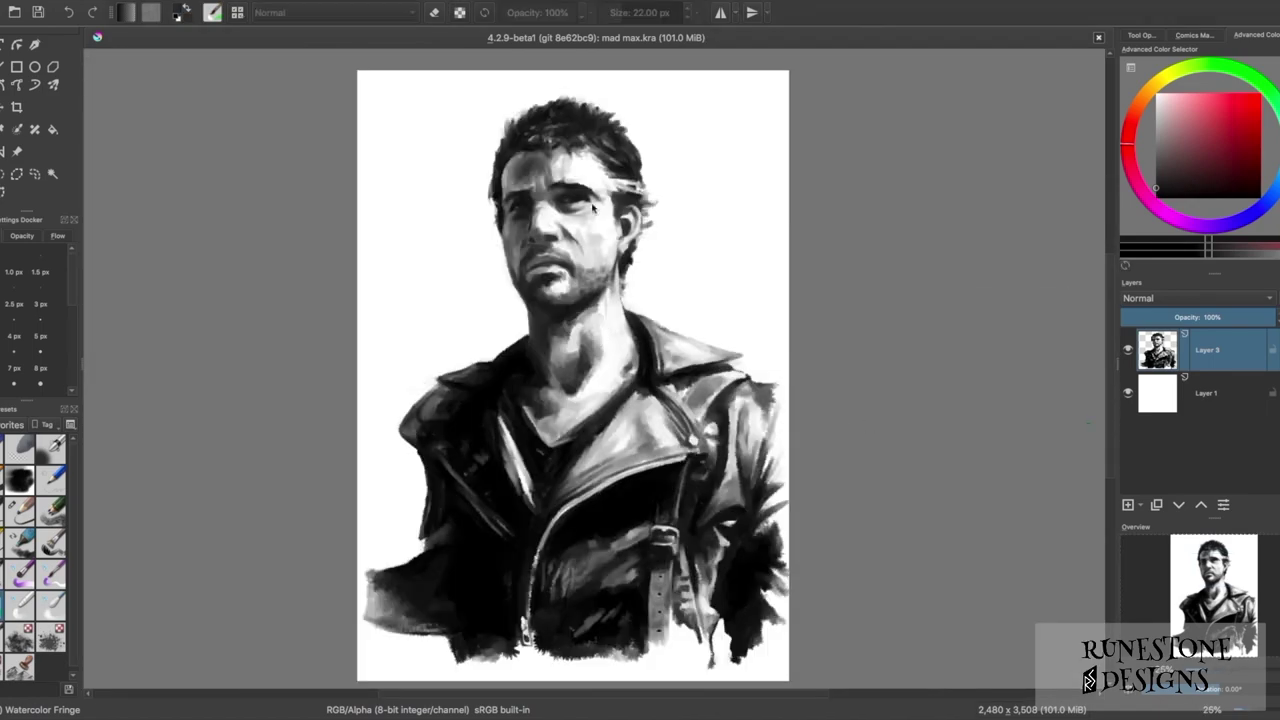
# - Paint dark strokes around the collar and neck with a 35 px brush
pyautogui.scroll(4, 576, 261)
pyautogui.scroll(-3, 523, 463)
pyautogui.scroll(1, 544, 275)
pyautogui.press(']')
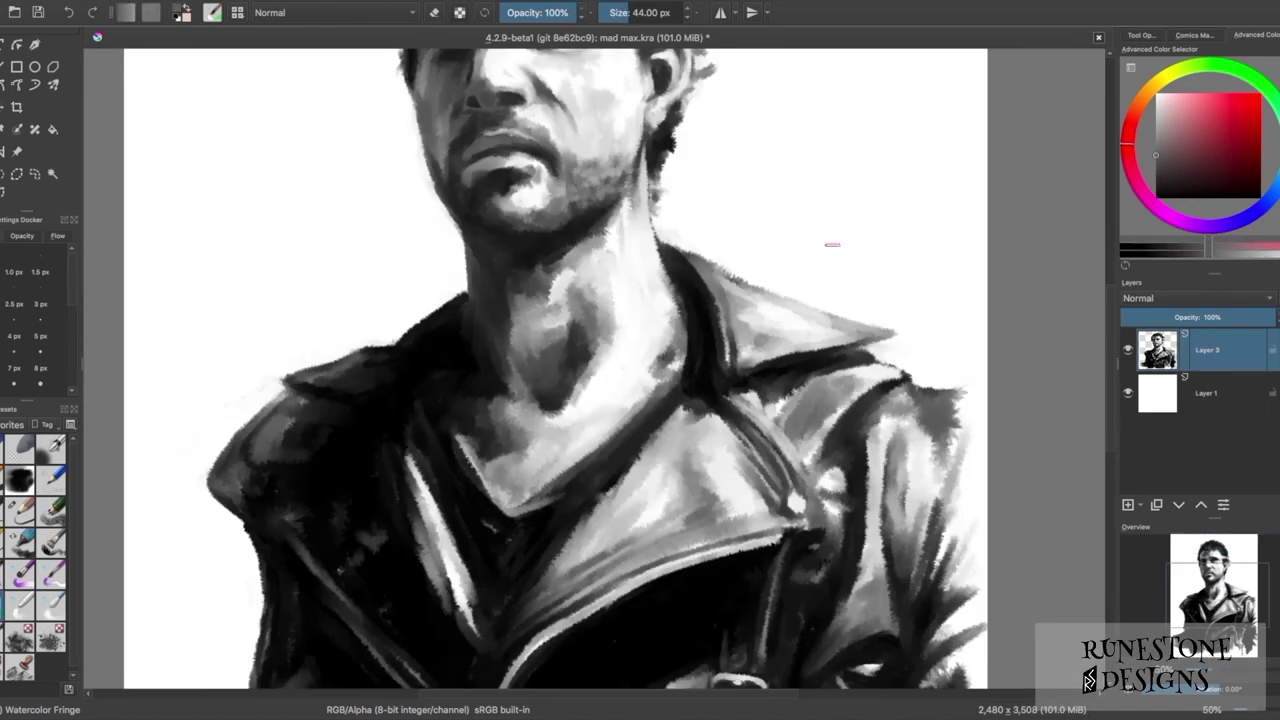
pyautogui.press('[')
pyautogui.keyDown('ctrl'); pyautogui.click(534, 317); pyautogui.keyUp('ctrl')
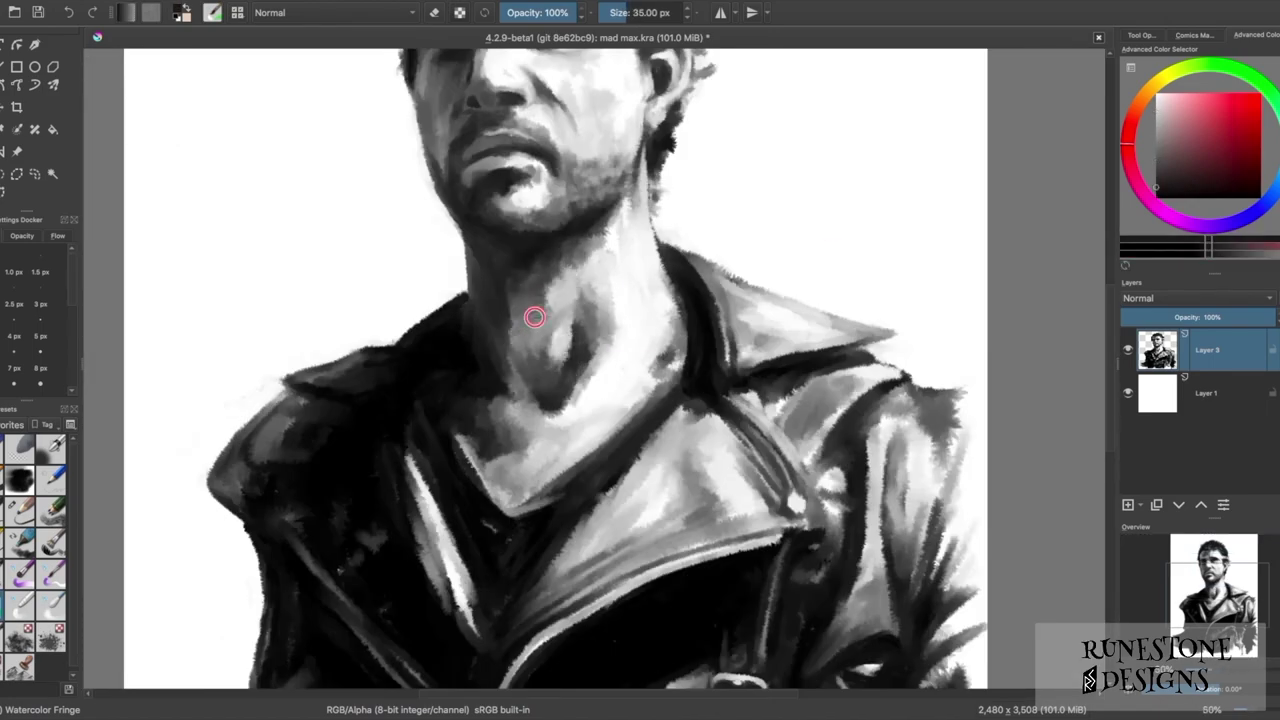
pyautogui.moveTo(510, 450)
pyautogui.mouseDown()
pyautogui.moveTo(495, 480)
pyautogui.moveTo(549, 469)
pyautogui.mouseUp()
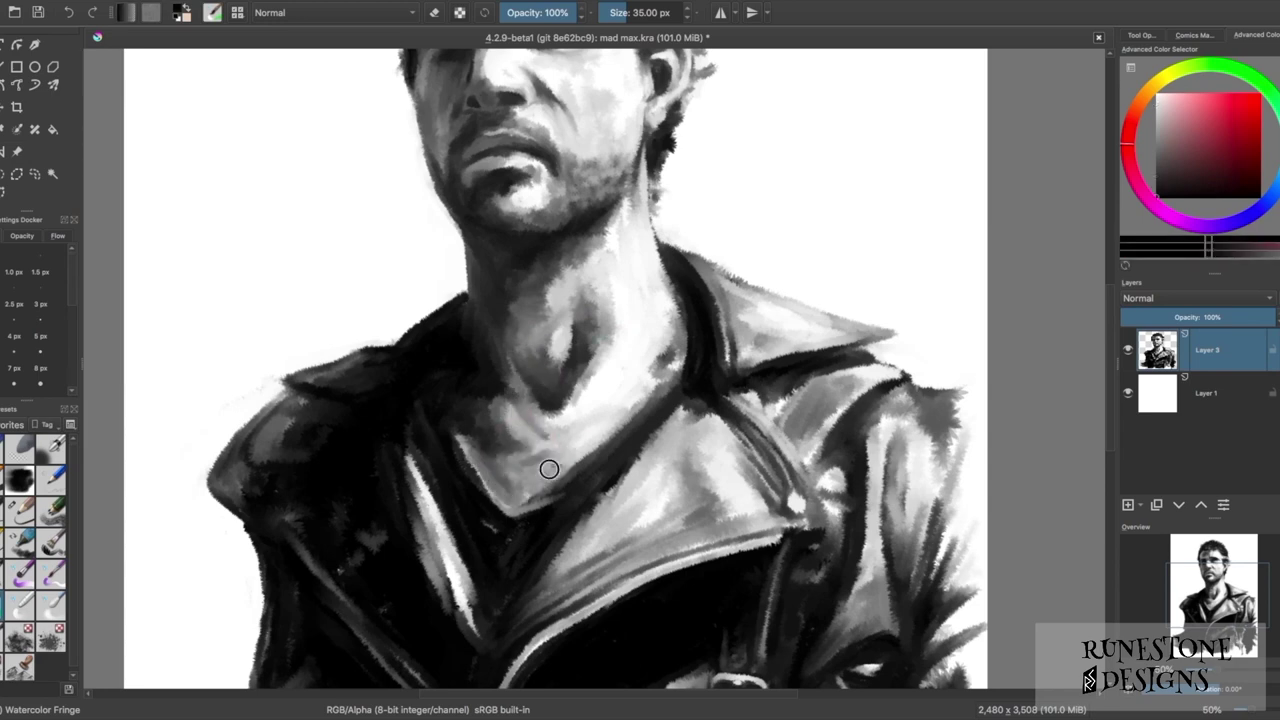
# - Dab light strokes along the neck edge, then sample a dark jacket tone
pyautogui.keyDown('ctrl'); pyautogui.click(618, 360); pyautogui.keyUp('ctrl')
pyautogui.keyDown('ctrl'); pyautogui.click(676, 334); pyautogui.keyUp('ctrl')
pyautogui.moveTo(672, 290); pyautogui.dragTo(680, 372)
pyautogui.keyDown('ctrl'); pyautogui.click(662, 340); pyautogui.keyUp('ctrl')
pyautogui.press('[')
pyautogui.keyDown('ctrl'); pyautogui.click(716, 436); pyautogui.keyUp('ctrl')
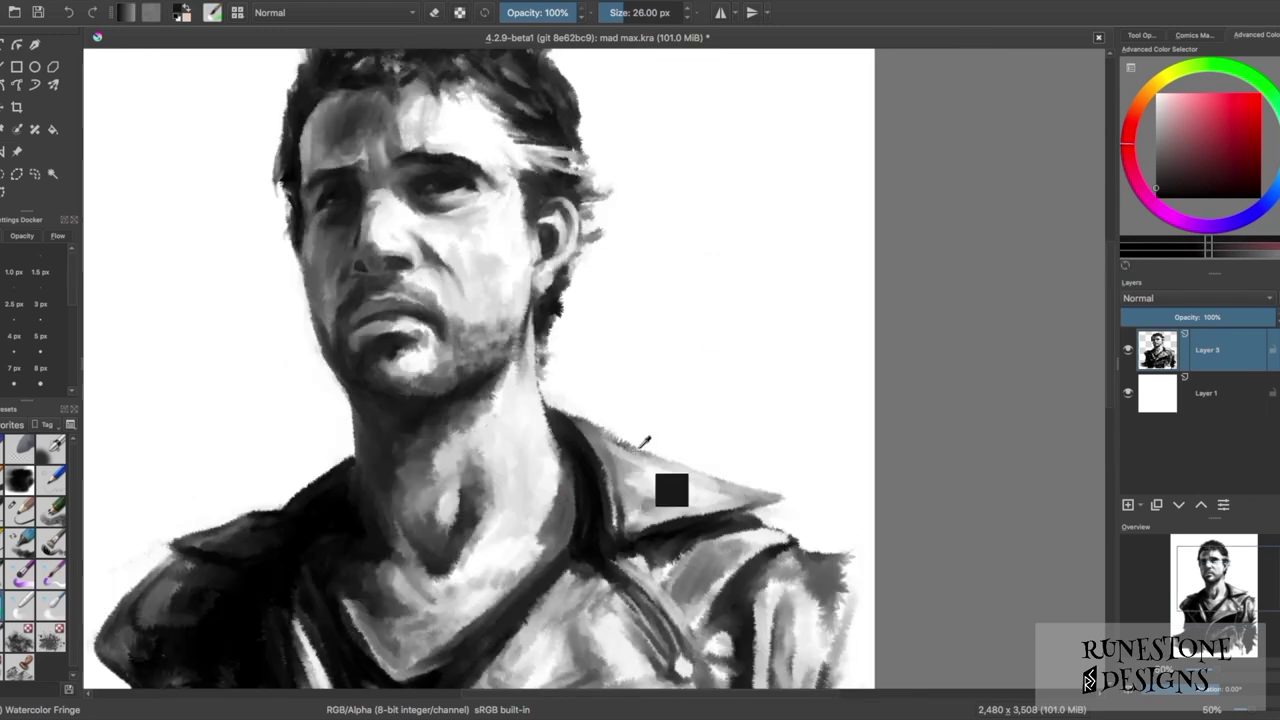
# - Zoom to 100% on the jacket collar with a 22 px brush and light grey
pyautogui.moveTo(794, 375); pyautogui.dragTo(680, 505)
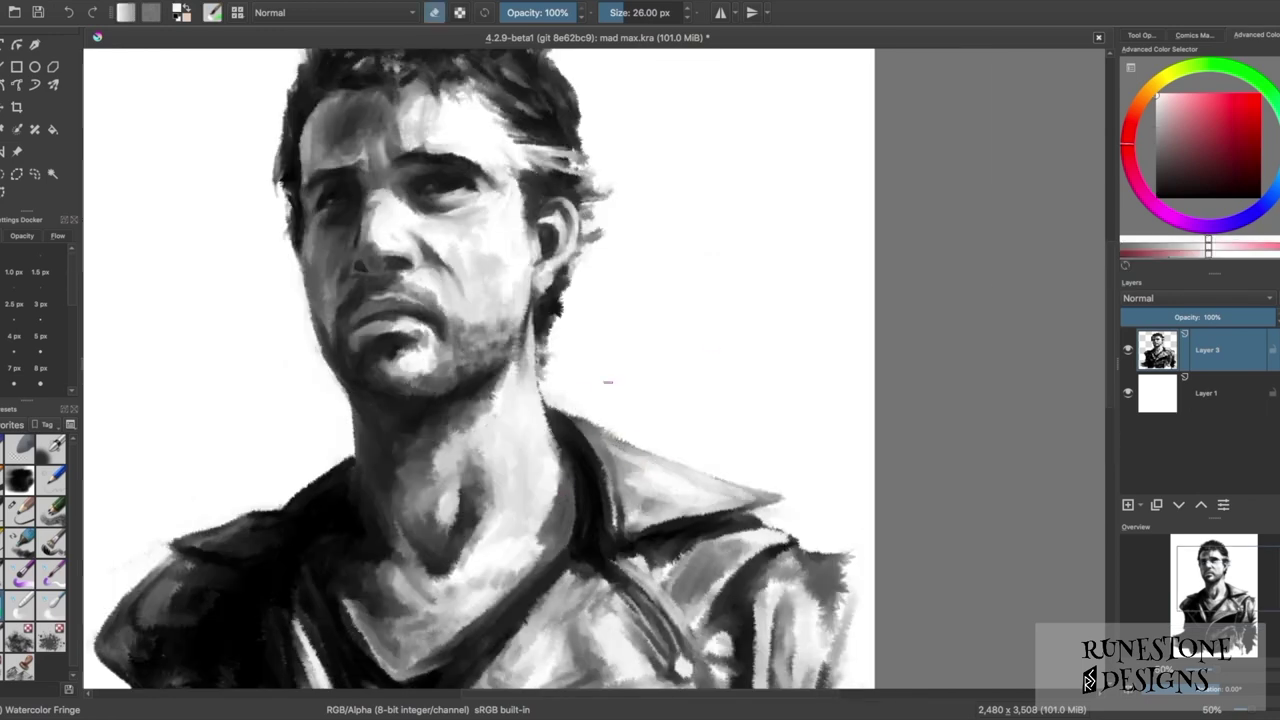
pyautogui.keyDown('ctrl'); pyautogui.click(680, 505); pyautogui.keyUp('ctrl')
pyautogui.press('1')
pyautogui.press('[')
pyautogui.press('[')
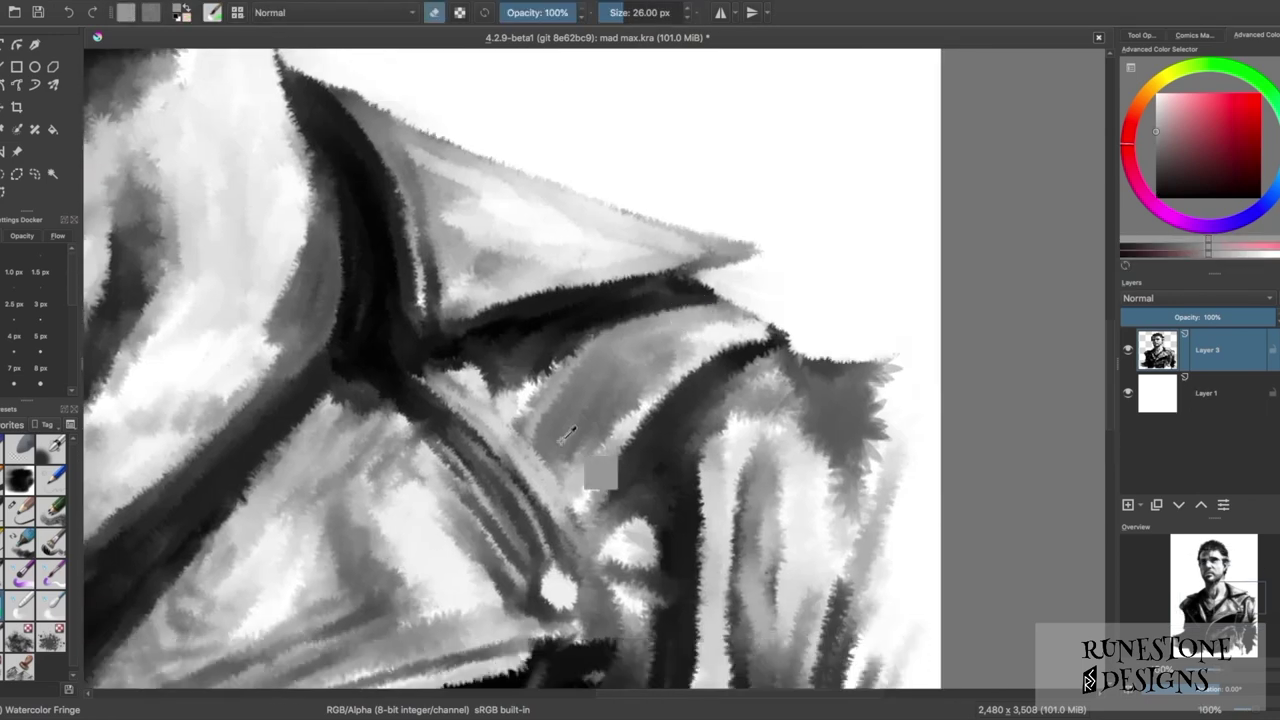
pyautogui.press(']')
pyautogui.moveTo(723, 423); pyautogui.dragTo(432, 320)
pyautogui.moveTo(515, 121); pyautogui.dragTo(503, 237)
# - Paint several dark strokes on the jacket collar, then fit the portrait in view
pyautogui.press('[')
pyautogui.moveTo(420, 270); pyautogui.dragTo(469, 134)
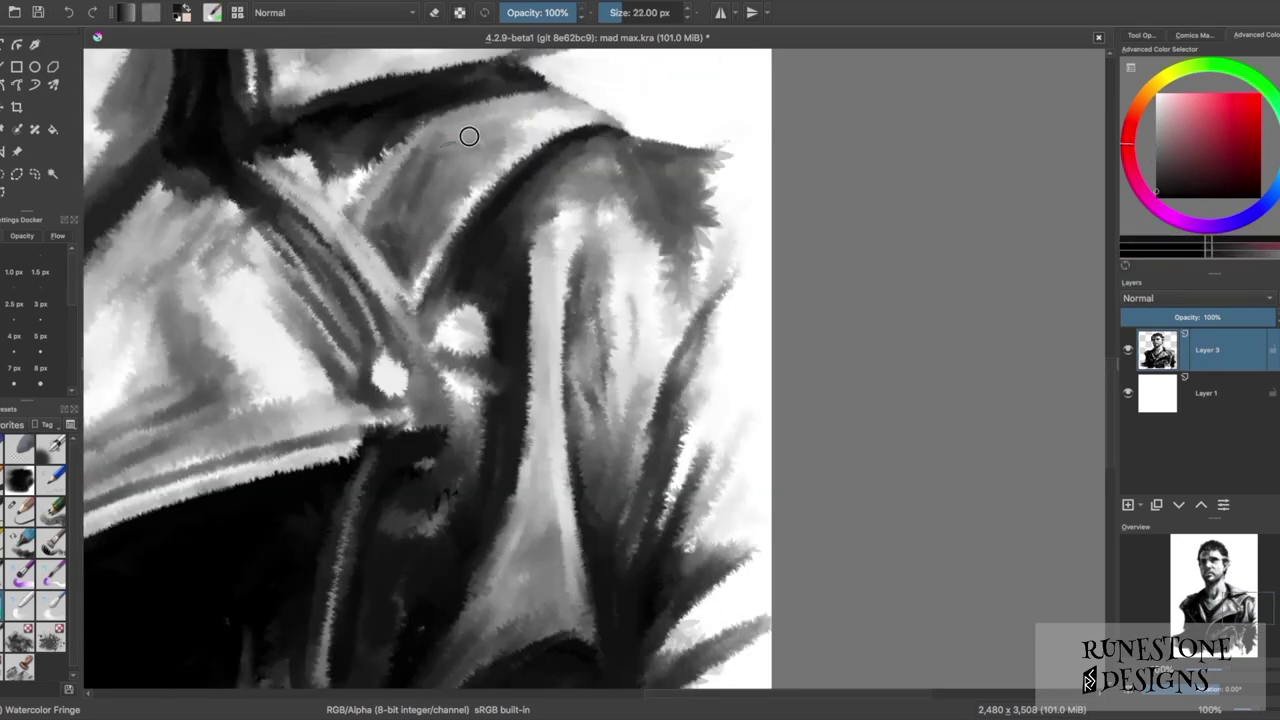
pyautogui.moveTo(480, 205); pyautogui.dragTo(520, 95)
pyautogui.moveTo(395, 220); pyautogui.dragTo(328, 195)
pyautogui.press('2')
pyautogui.scroll(4, 551, 422)
pyautogui.press(']')
pyautogui.press(']')
pyautogui.press(']')
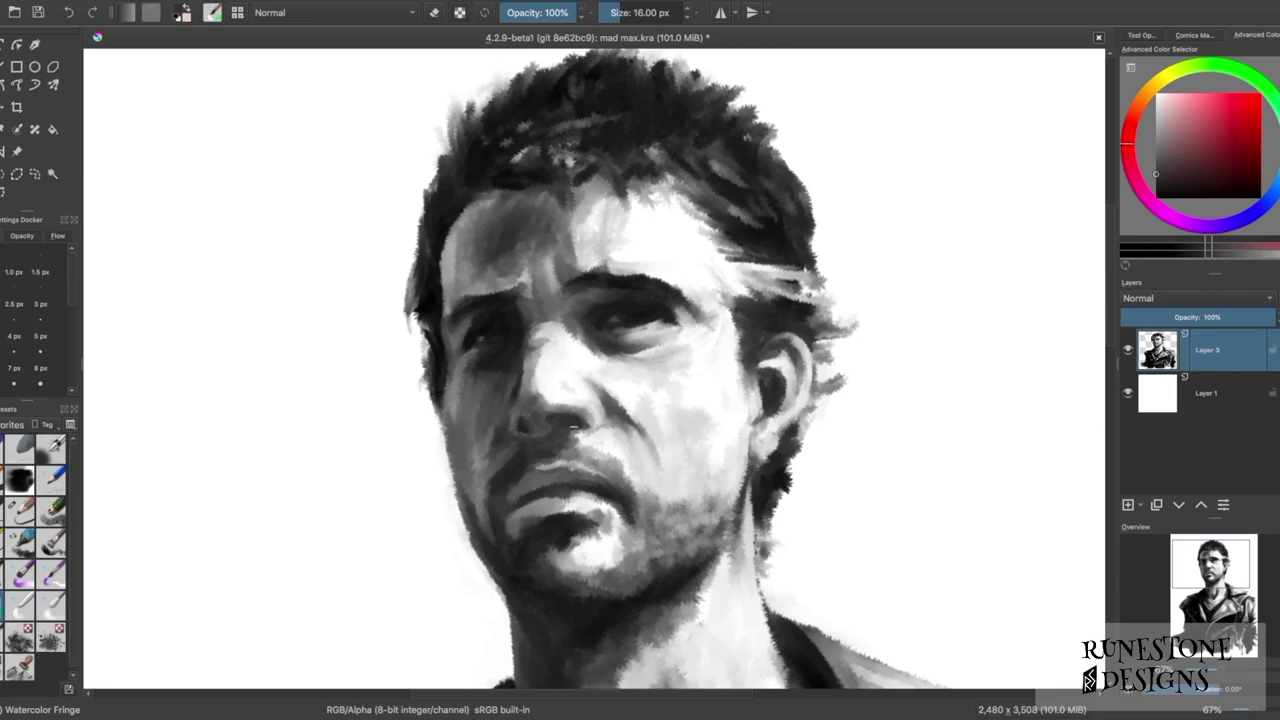
# - Sample a lighter grey from the painting
pyautogui.scroll(-2, 552, 418)
pyautogui.scroll(3, 688, 375)
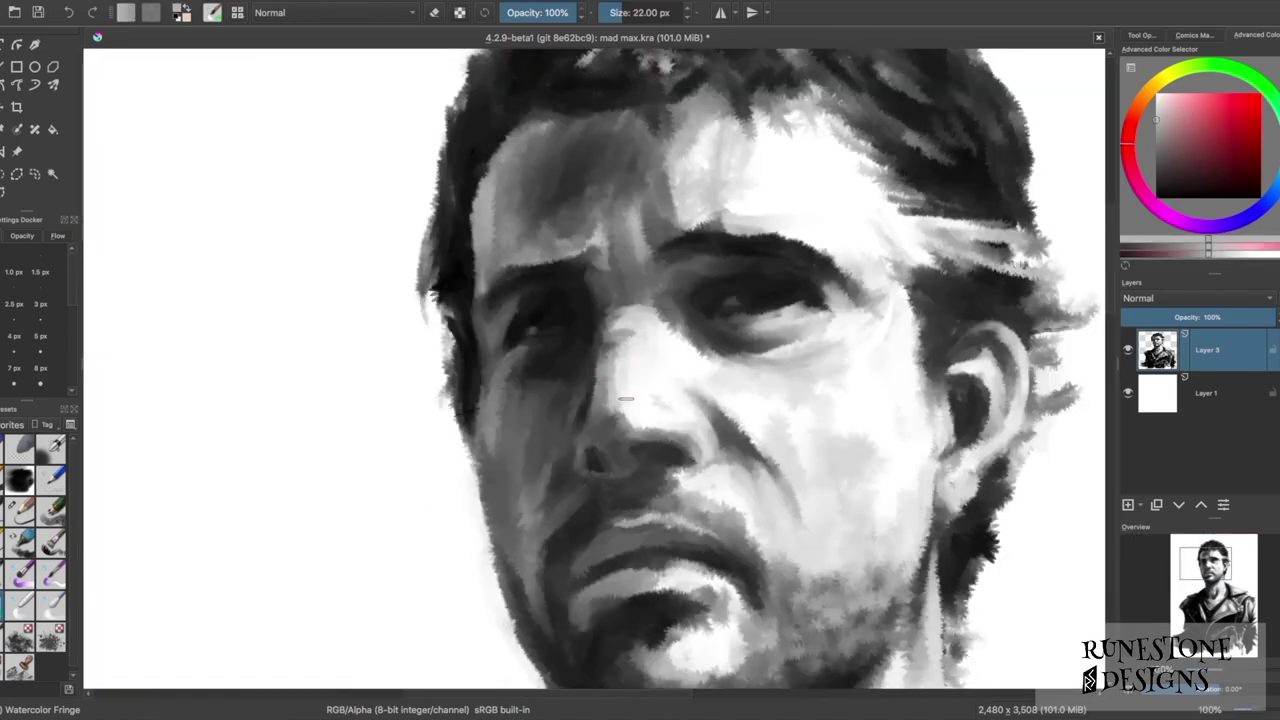
pyautogui.scroll(-3, 688, 375)
pyautogui.keyDown('ctrl'); pyautogui.click(688, 375); pyautogui.keyUp('ctrl')
# - Make Copy of Layer 3 the active painting layer
pyautogui.scroll(-2, 688, 375)
pyautogui.scroll(-2, 688, 375)
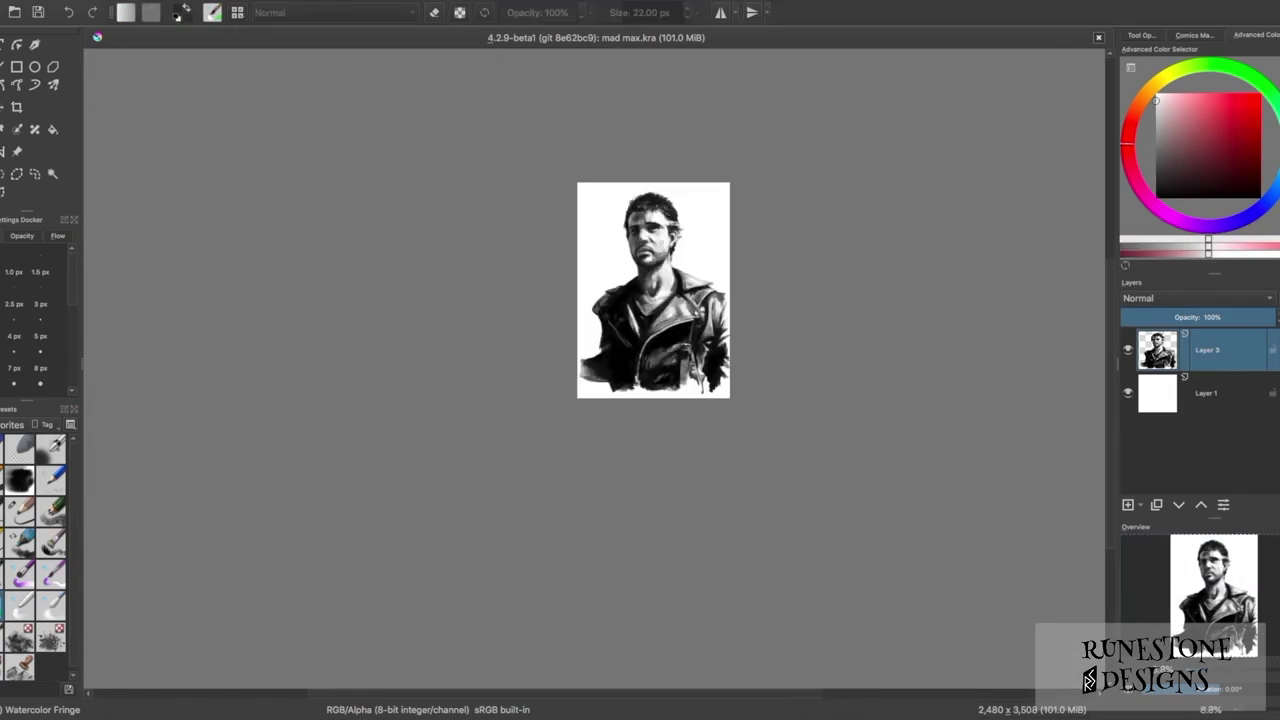
pyautogui.scroll(2, 688, 375)
pyautogui.scroll(2, 857, 437)
pyautogui.scroll(-1, 857, 437)
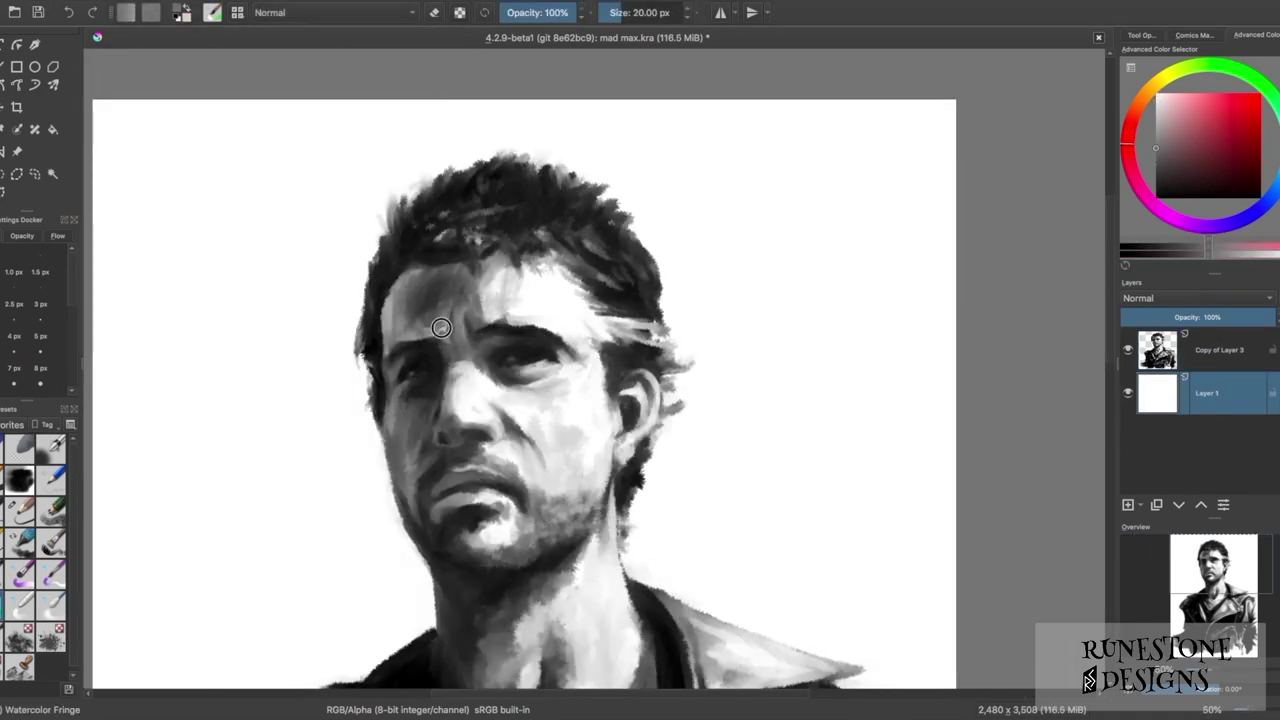
pyautogui.scroll(2, 450, 300)
pyautogui.press('pageup')
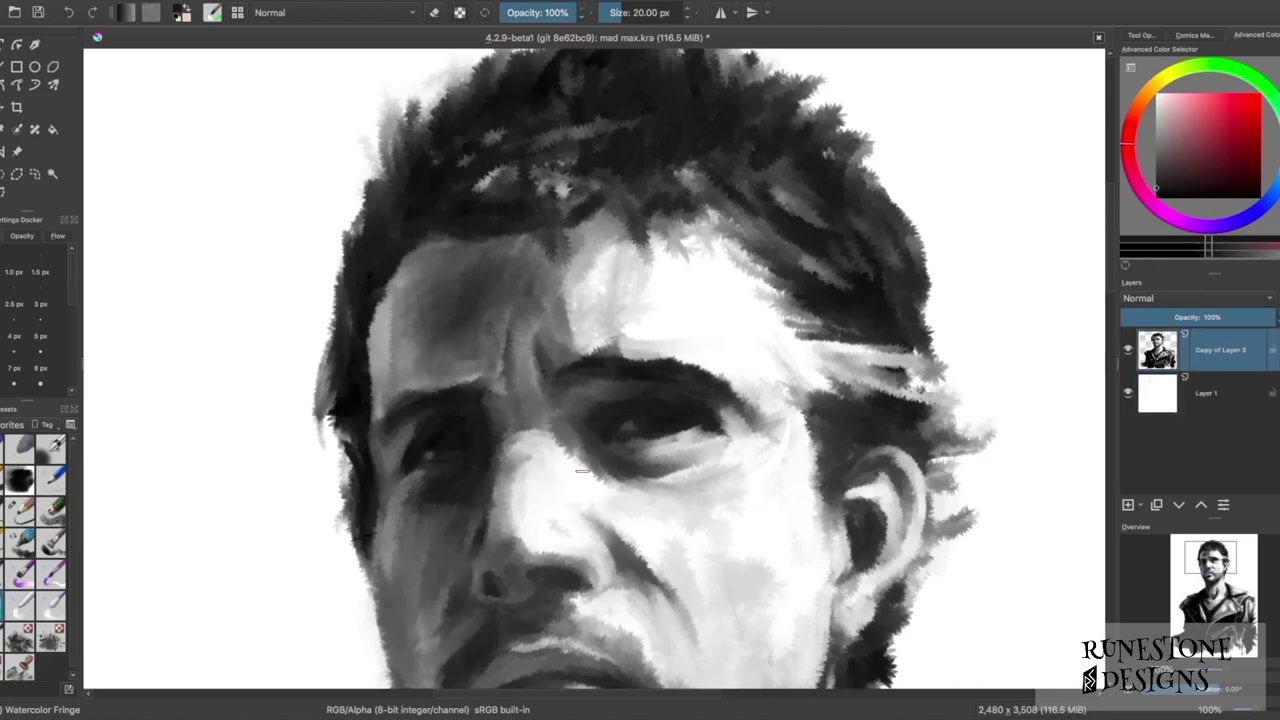
# - Shrink the brush, sample a dark tone and darken the left eye socket
pyautogui.scroll(-2, 582, 470)
pyautogui.scroll(2, 512, 312)
pyautogui.press('[')
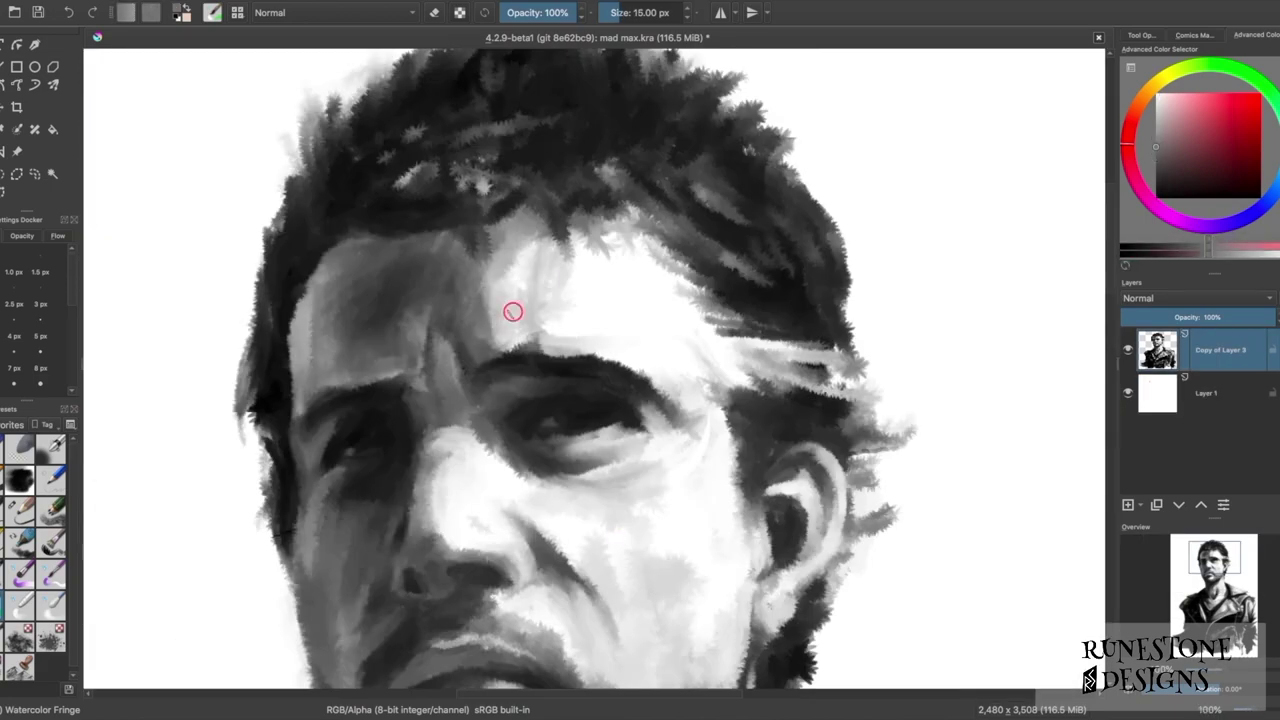
pyautogui.scroll(-3, 551, 246)
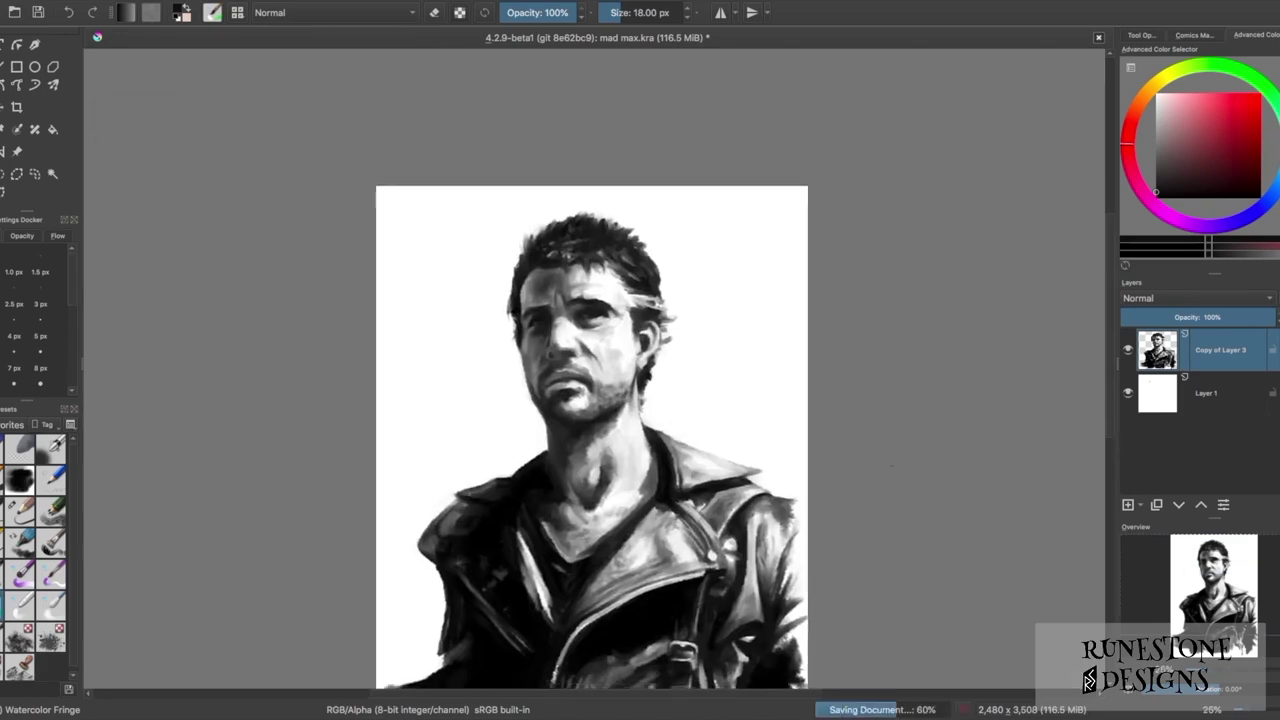
pyautogui.press('[')
pyautogui.scroll(3, 583, 184)
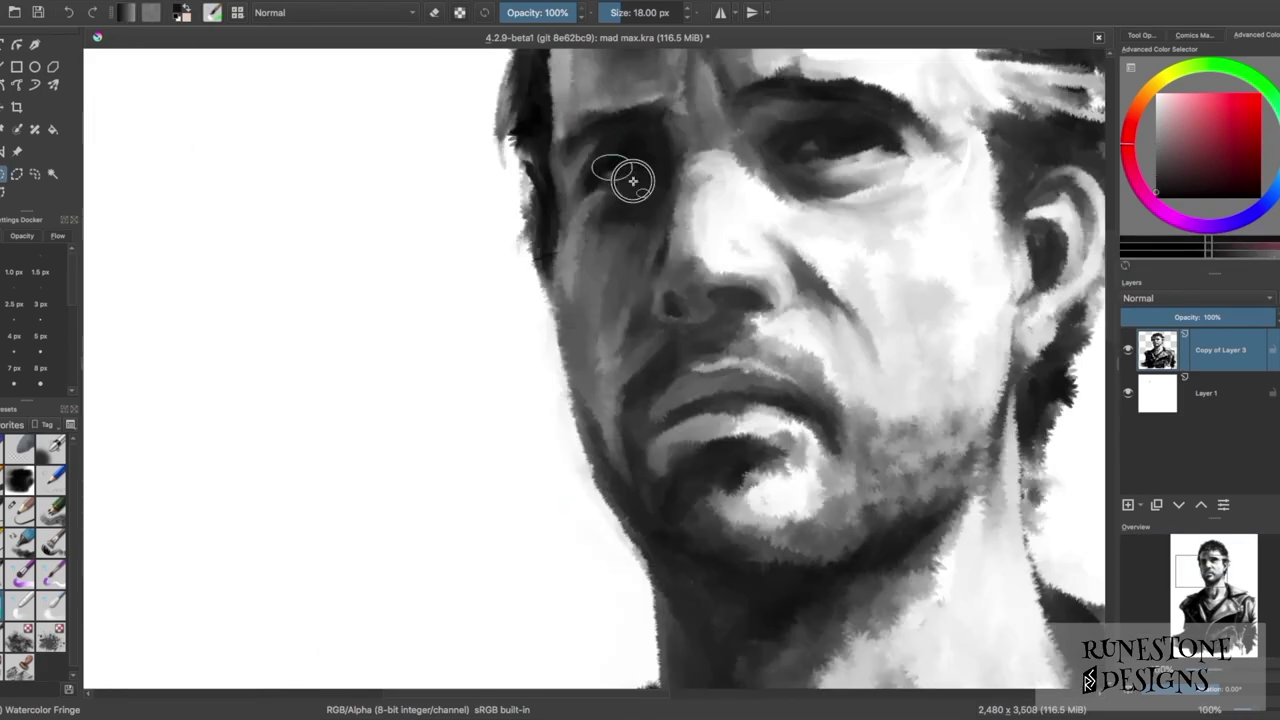
pyautogui.keyDown('ctrl'); pyautogui.click(650, 192); pyautogui.keyUp('ctrl')
pyautogui.moveTo(650, 178); pyautogui.dragTo(592, 168)
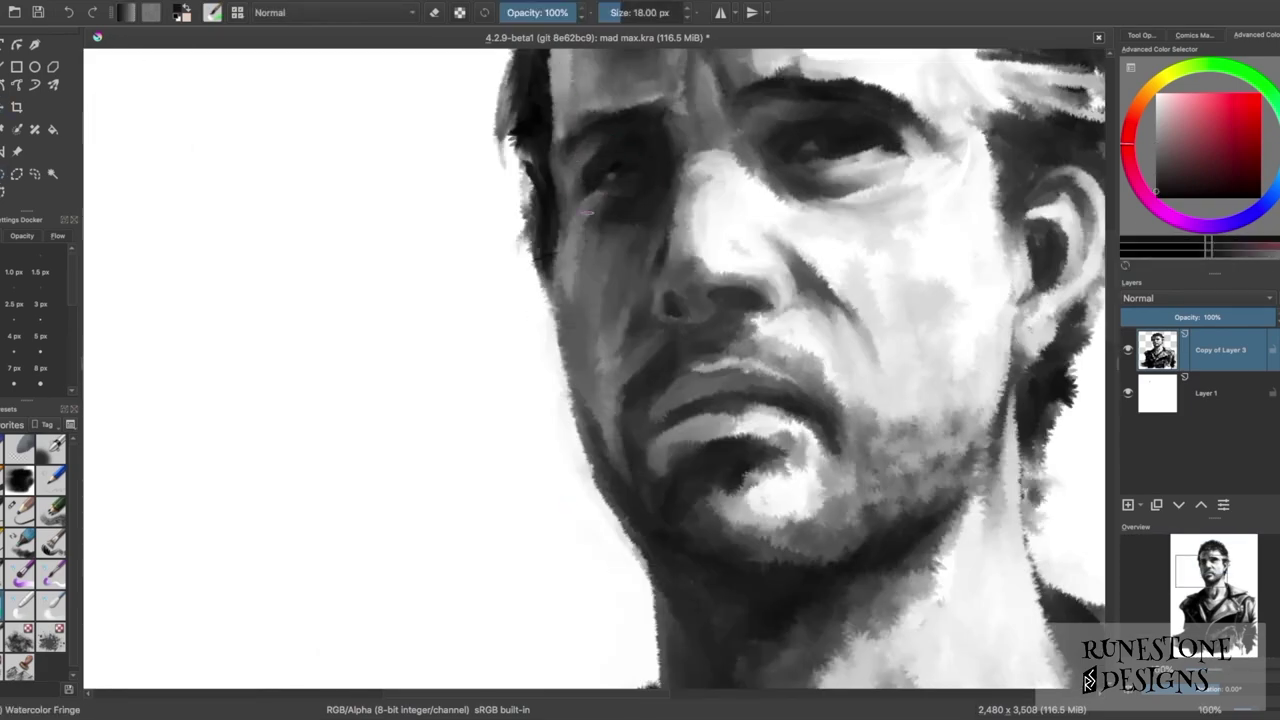
# - Enlarge the brush to 41 px and choose a dark painting colour
pyautogui.scroll(-3, 587, 212)
pyautogui.press(']')
pyautogui.press(']')
pyautogui.scroll(2, 537, 340)
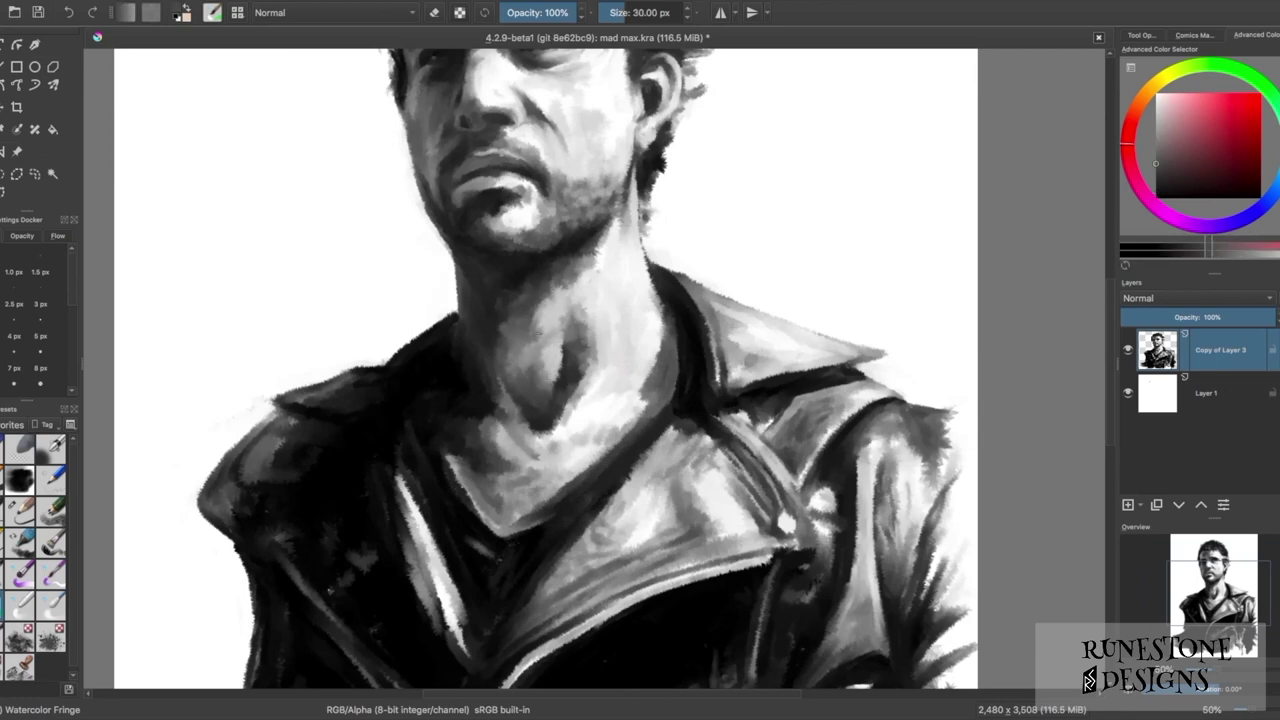
pyautogui.scroll(-3, 570, 287)
pyautogui.scroll(1, 612, 293)
pyautogui.press(']')
pyautogui.keyDown('ctrl'); pyautogui.click(608, 368); pyautogui.keyUp('ctrl')
# - Set the brush to 30 px, try white, then switch to a dark colour
pyautogui.scroll(2, 603, 368)
pyautogui.keyDown('ctrl'); pyautogui.click(610, 558); pyautogui.keyUp('ctrl')
pyautogui.press('[')
pyautogui.press('[')
pyautogui.scroll(-3, 610, 400)
pyautogui.keyDown('ctrl'); pyautogui.click(805, 380); pyautogui.keyUp('ctrl')
pyautogui.scroll(3, 805, 380)
pyautogui.keyDown('ctrl'); pyautogui.click(510, 420); pyautogui.keyUp('ctrl')
# - Enlarge the brush to 44 px, settle on a dark tone, then pick a lighter grey
pyautogui.press(']')
pyautogui.press(']')
pyautogui.keyDown('ctrl'); pyautogui.click(474, 431); pyautogui.keyUp('ctrl')
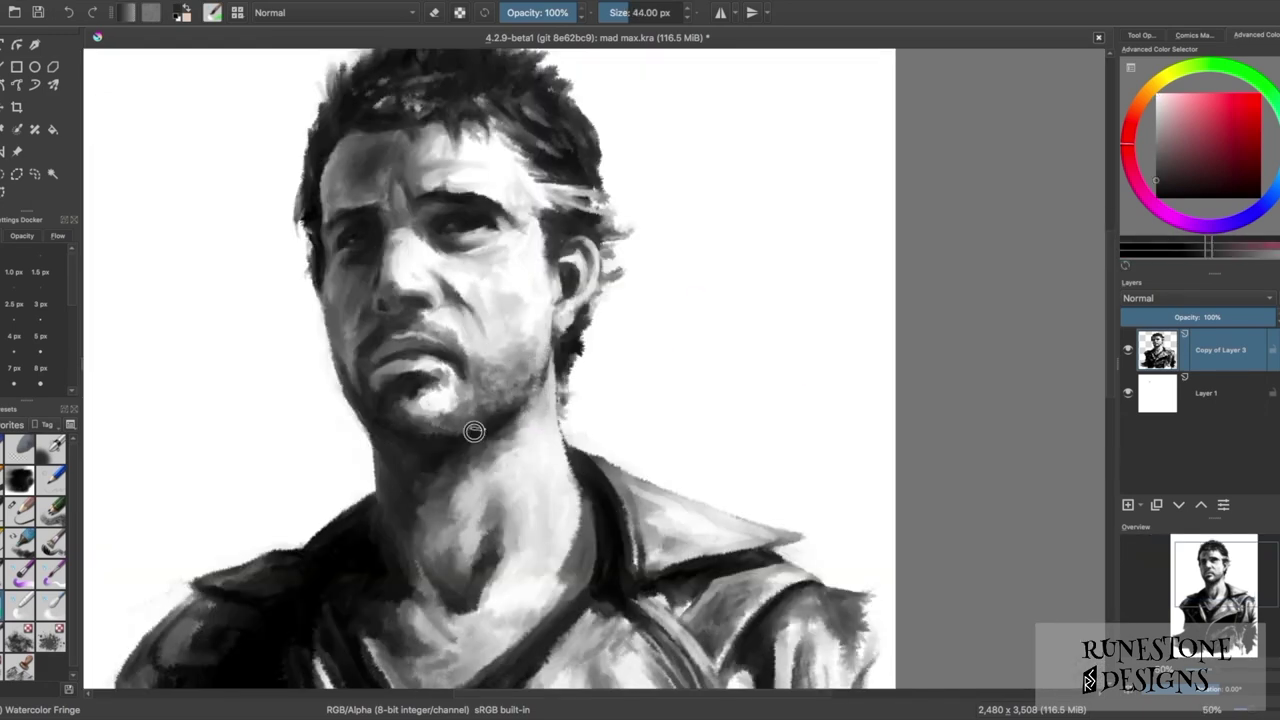
pyautogui.keyDown('ctrl'); pyautogui.click(423, 402); pyautogui.keyUp('ctrl')
pyautogui.scroll(-2, 423, 402)
pyautogui.scroll(3, 423, 402)
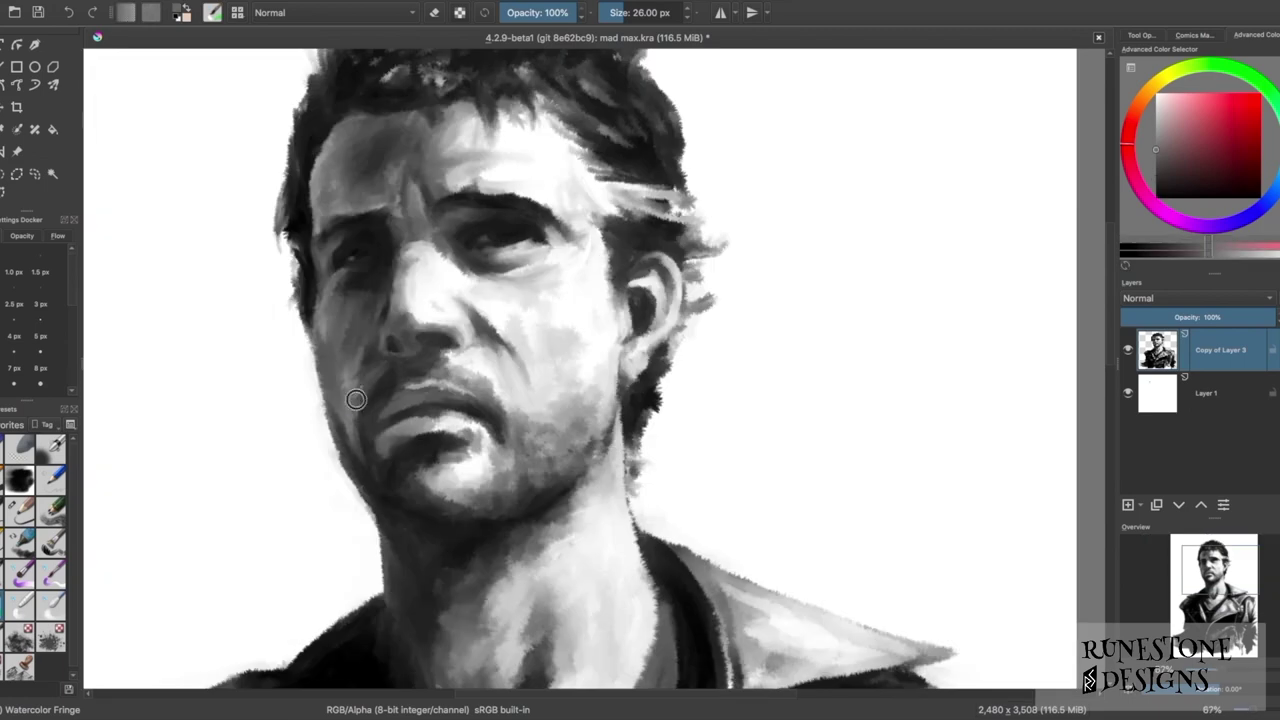
pyautogui.scroll(-3, 423, 402)
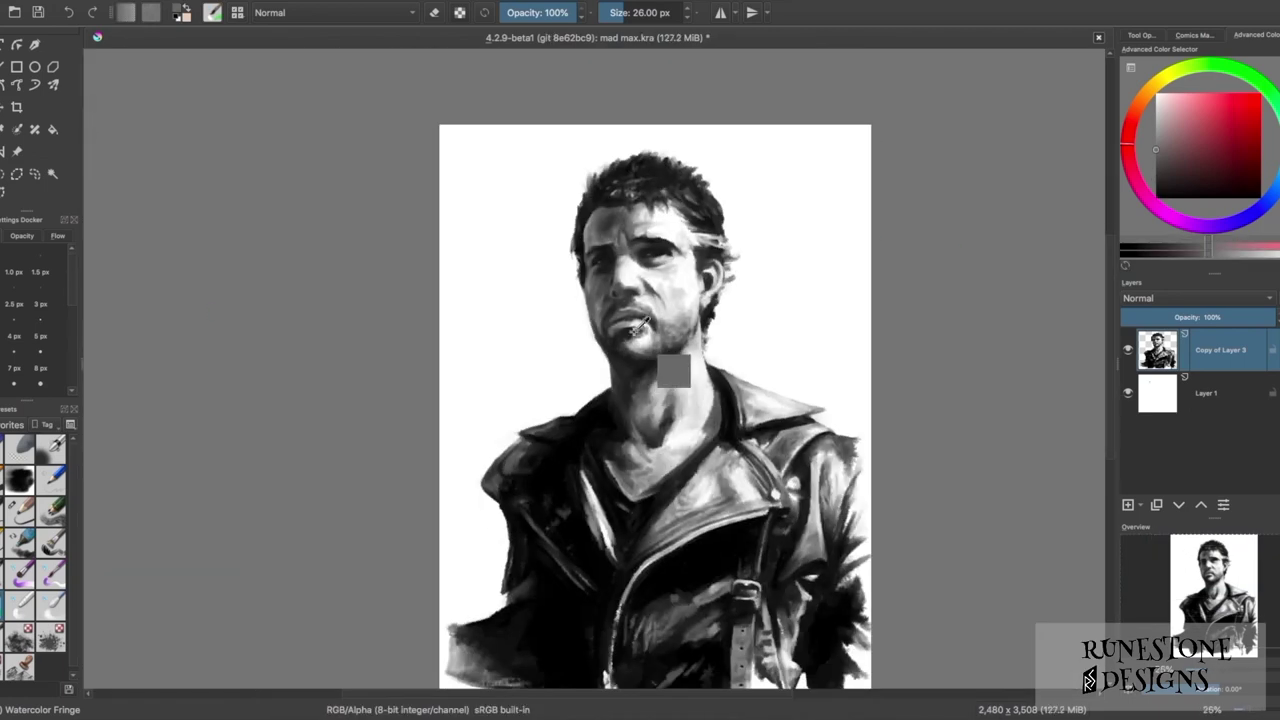
# - Resize the brush from 32 to 26 px and sample a lighter grey from the face
pyautogui.press(']')
pyautogui.keyDown('ctrl'); pyautogui.click(658, 382); pyautogui.keyUp('ctrl')
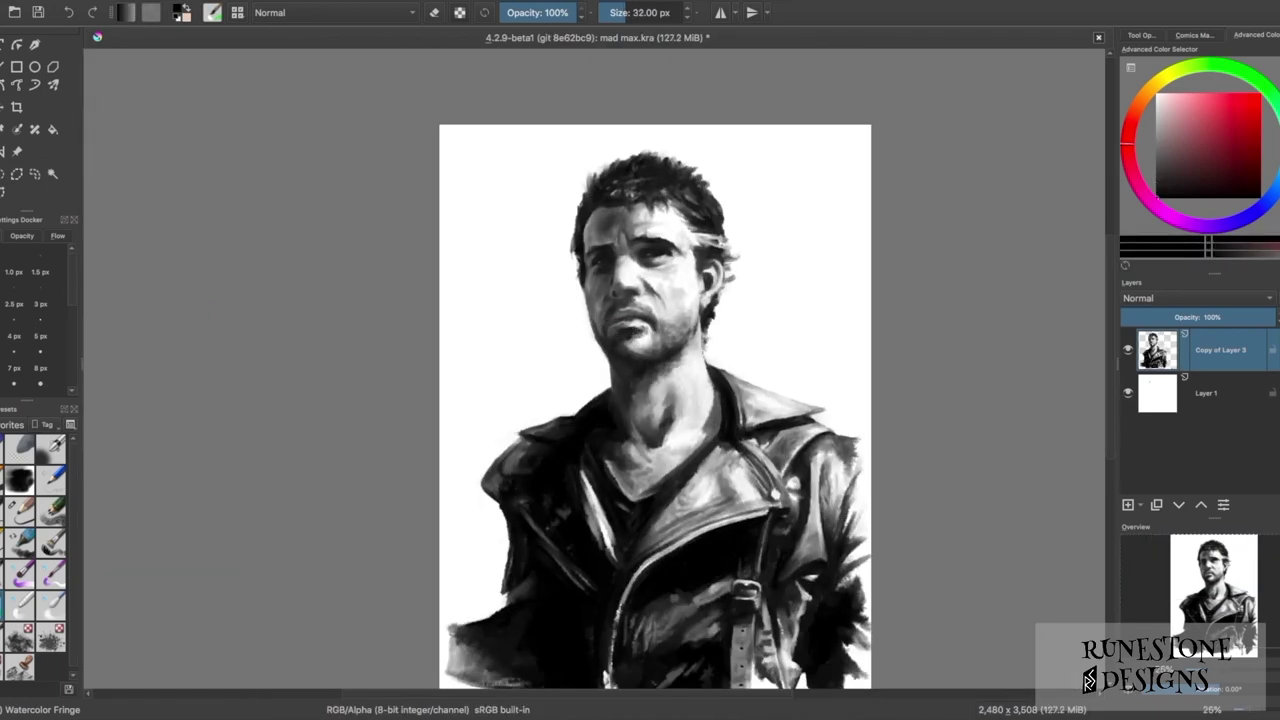
pyautogui.scroll(2, 633, 333)
pyautogui.press('[')
pyautogui.keyDown('ctrl'); pyautogui.click(633, 425); pyautogui.keyUp('ctrl')
pyautogui.keyDown('ctrl'); pyautogui.click(594, 478); pyautogui.keyUp('ctrl')
# - Pick a dark grey at 18 px and rework the cheeks and jaw
pyautogui.keyDown('ctrl'); pyautogui.click(612, 455); pyautogui.keyUp('ctrl')
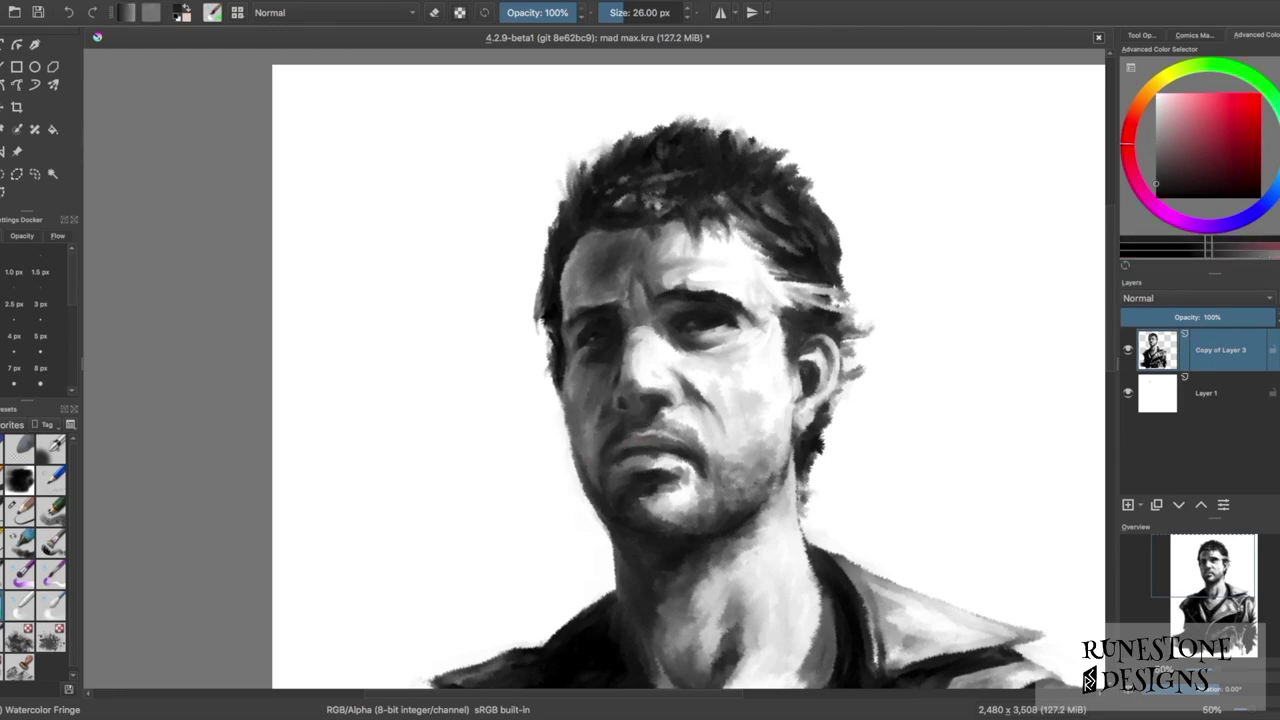
pyautogui.scroll(1, 645, 356)
pyautogui.press('[')
pyautogui.press('[')
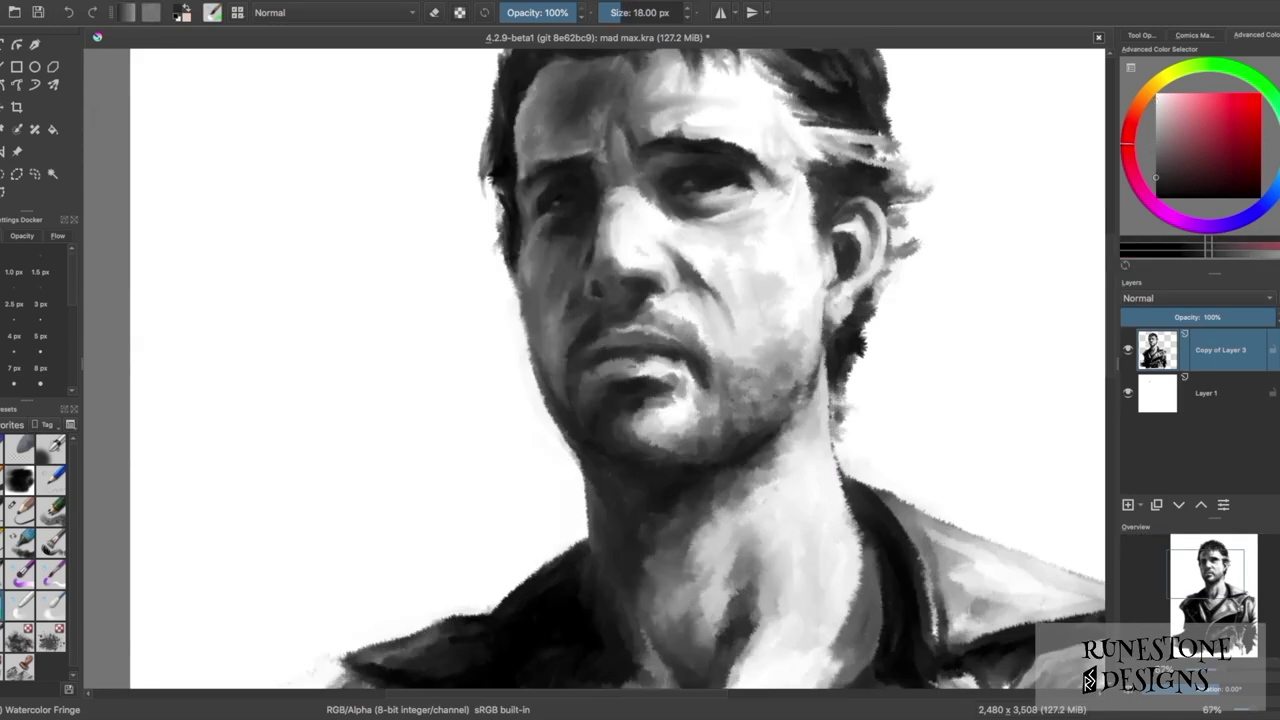
pyautogui.scroll(-3, 689, 387)
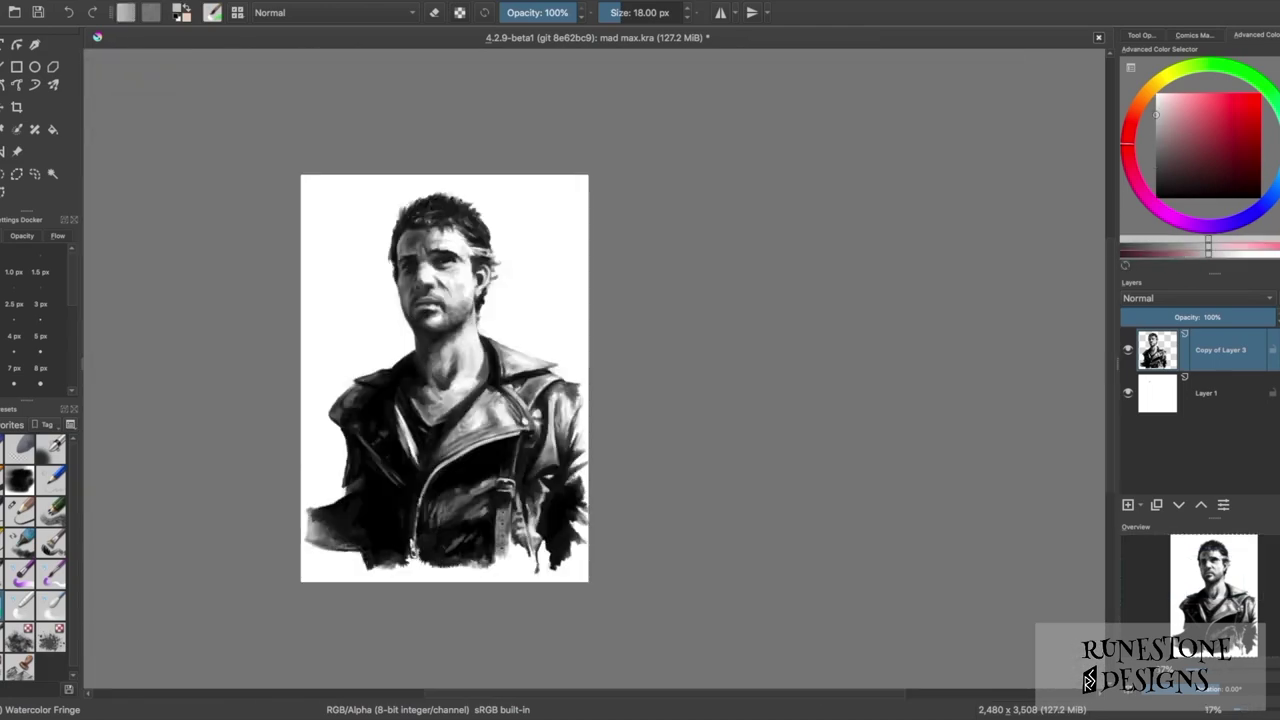
pyautogui.scroll(1, 470, 340)
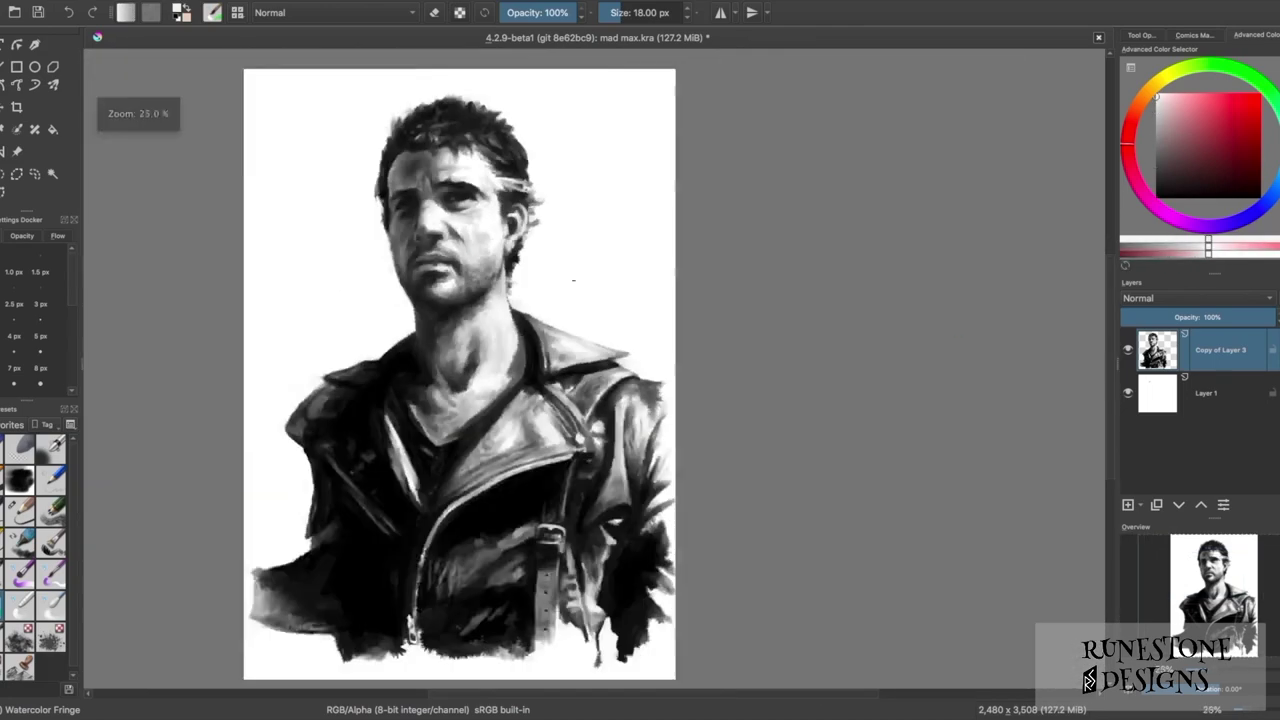
pyautogui.scroll(2, 470, 340)
pyautogui.scroll(-2, 470, 340)
pyautogui.scroll(-2, 578, 427)
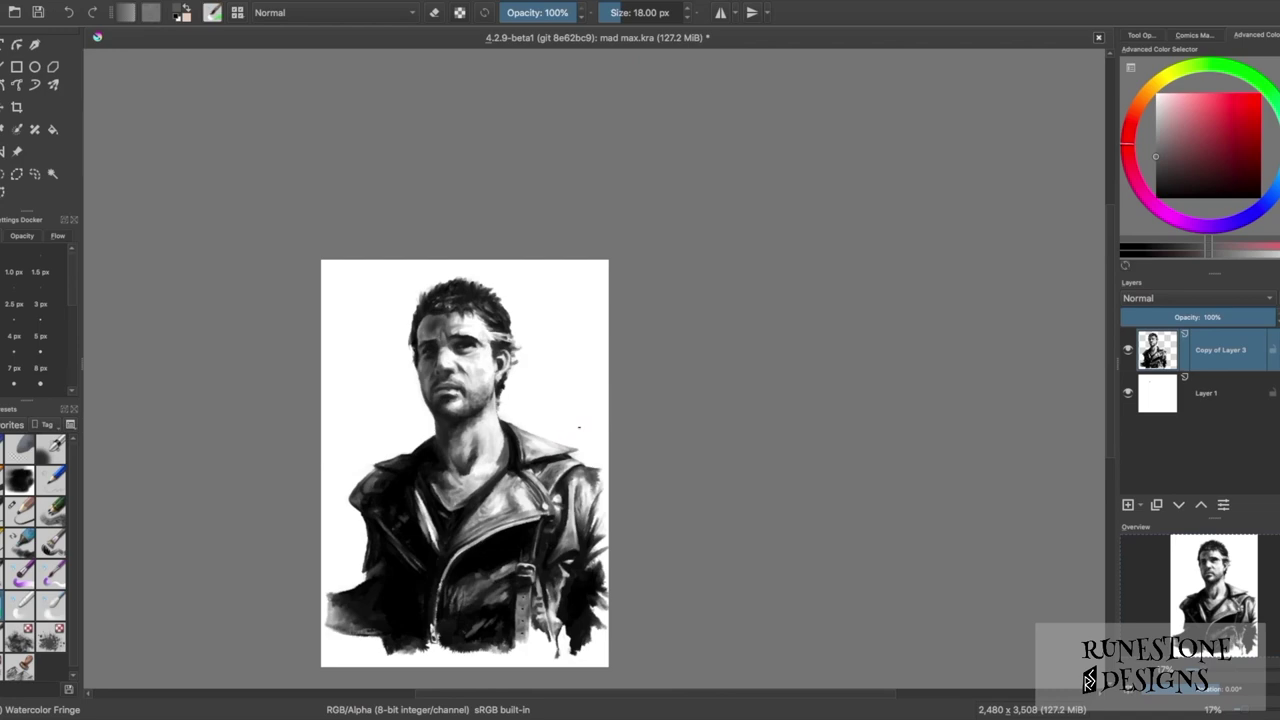
pyautogui.scroll(3, 431, 370)
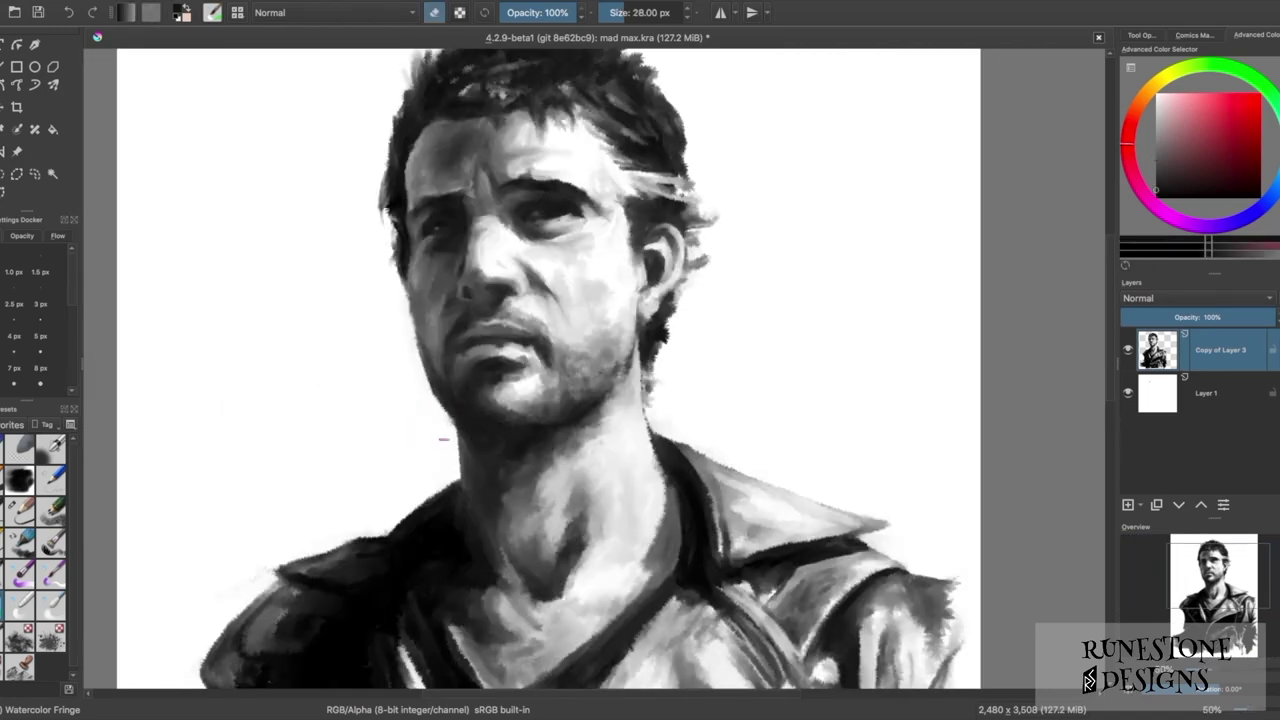
# - Switch the brush from erasing back to painting and pan to the jacket collar
pyautogui.scroll(-2, 443, 438)
pyautogui.scroll(2, 490, 272)
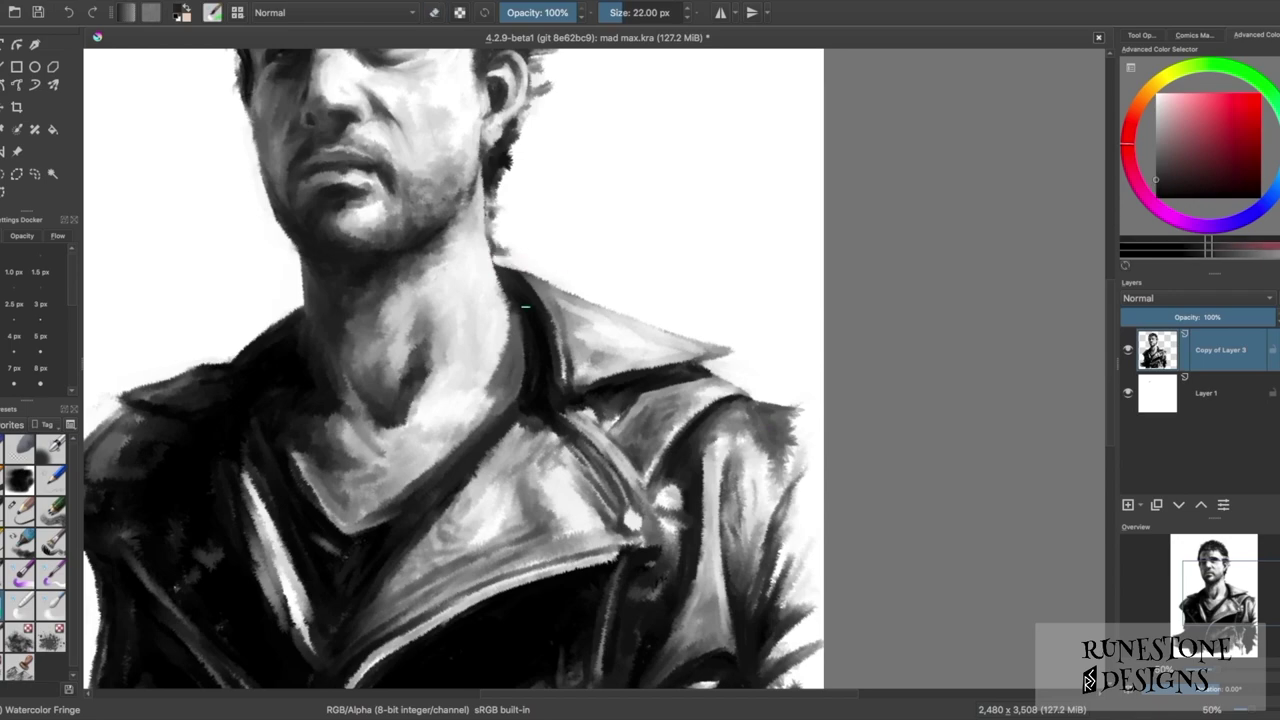
pyautogui.press('e')
pyautogui.moveTo(543, 271); pyautogui.dragTo(508, 221)
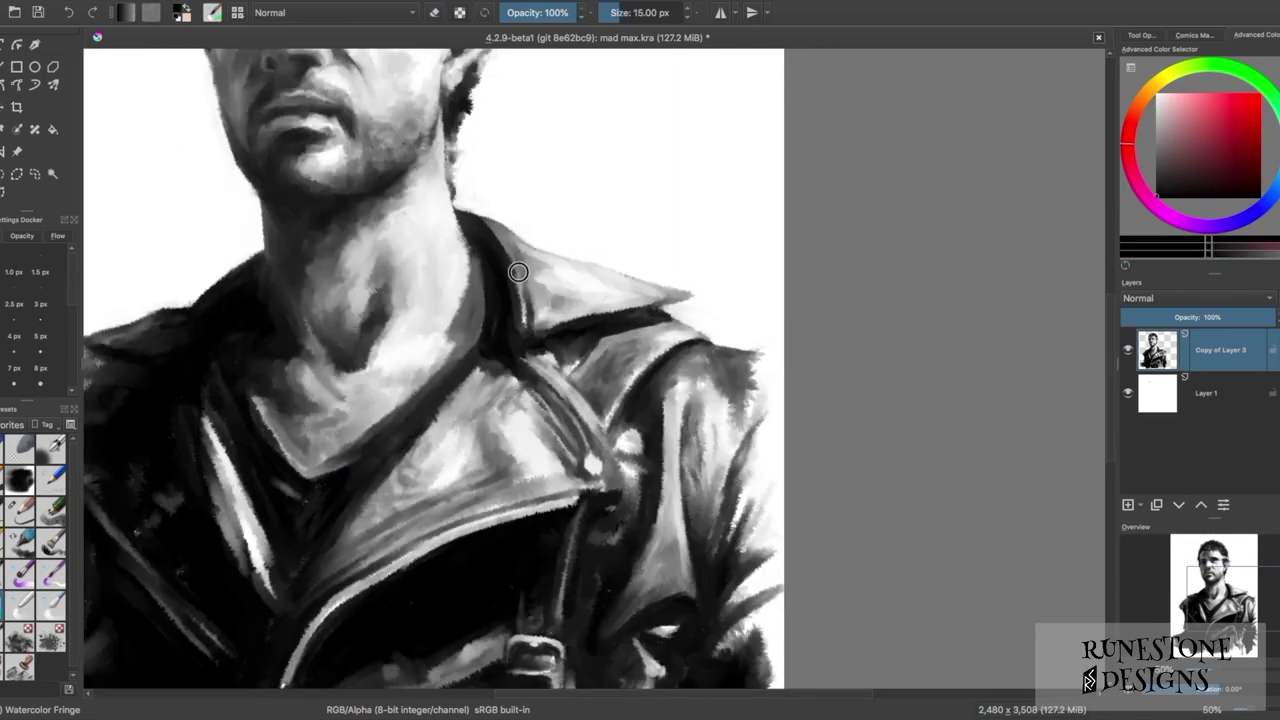
pyautogui.scroll(-2, 503, 218)
pyautogui.scroll(3, 460, 380)
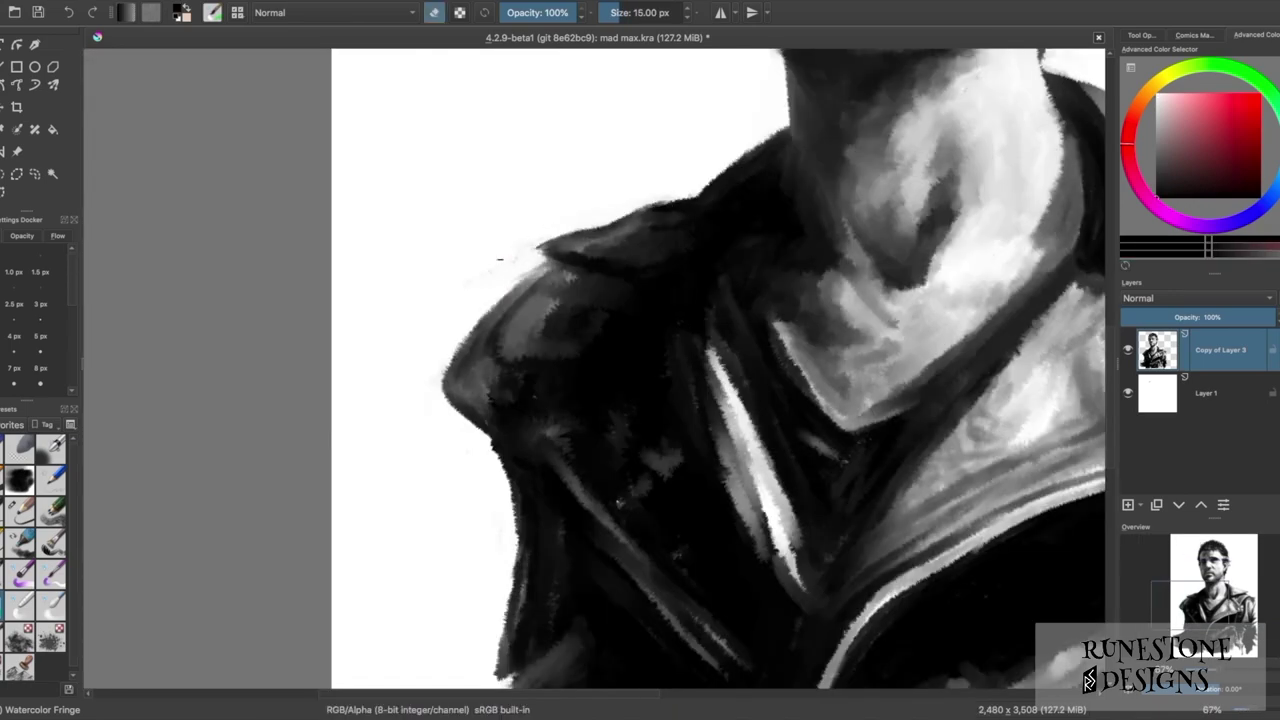